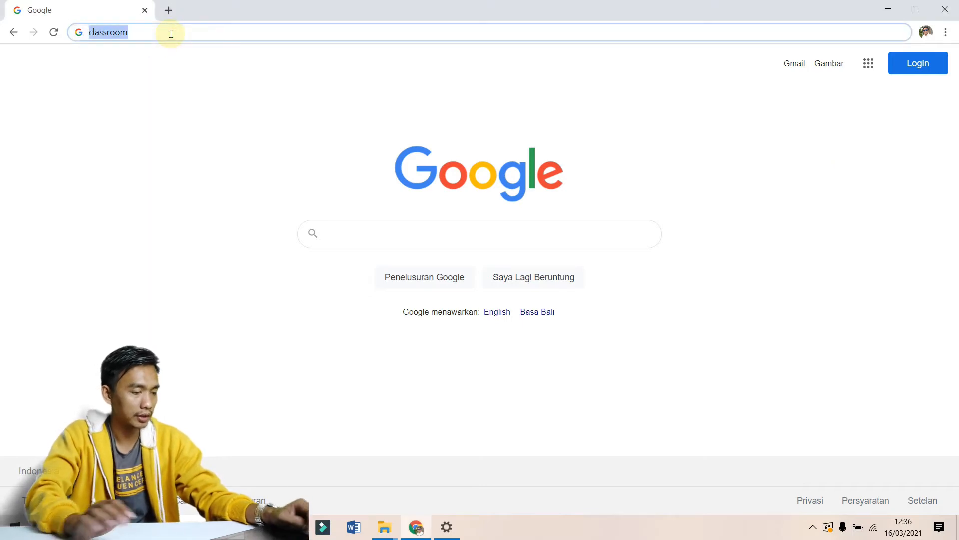
# Step: Go to classroom.google.com
pyautogui.write('clasr')
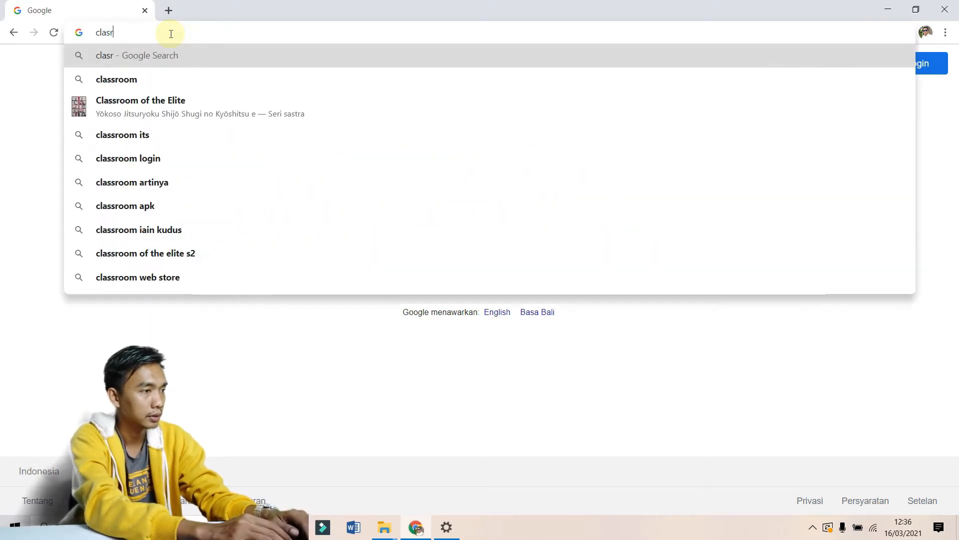
pyautogui.press('BackSpace')
pyautogui.write('s')
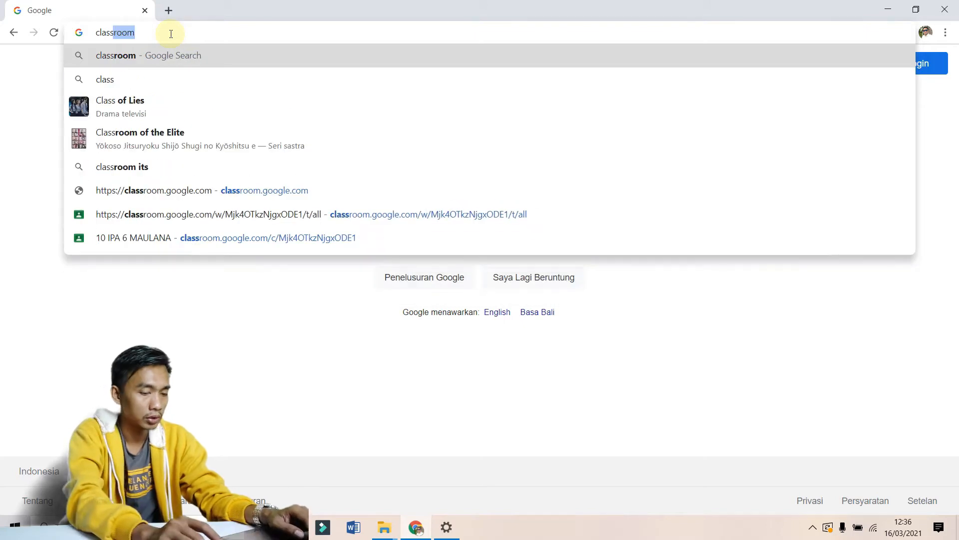
pyautogui.write('room.goog')
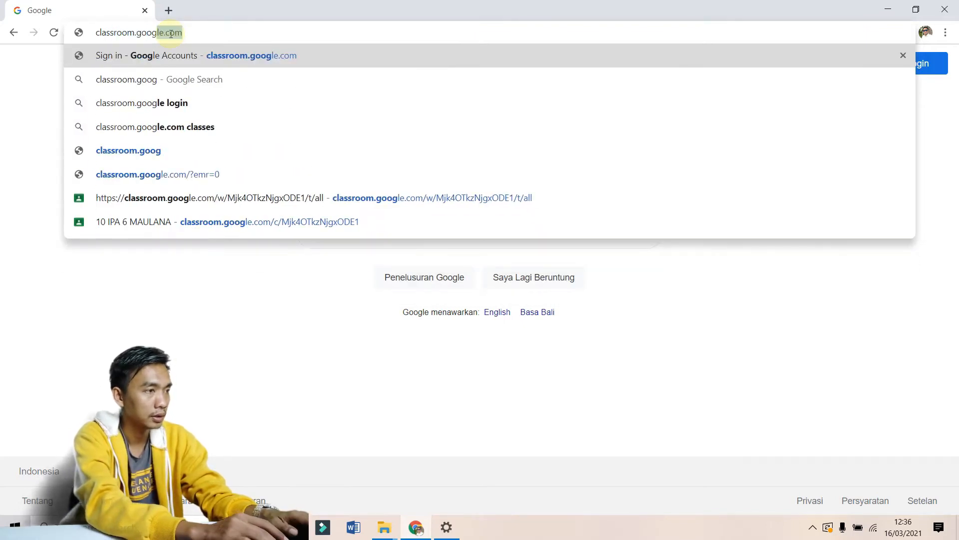
pyautogui.write('le.com')
pyautogui.press('Return')
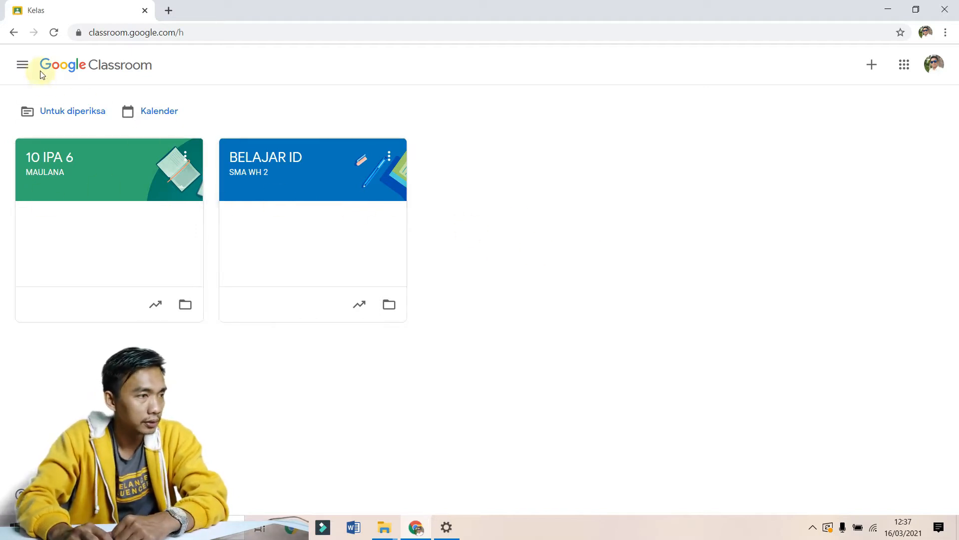
# Step: Open the Classroom settings and review the profile, email, comment and taught-class notification options
pyautogui.click(21, 70)
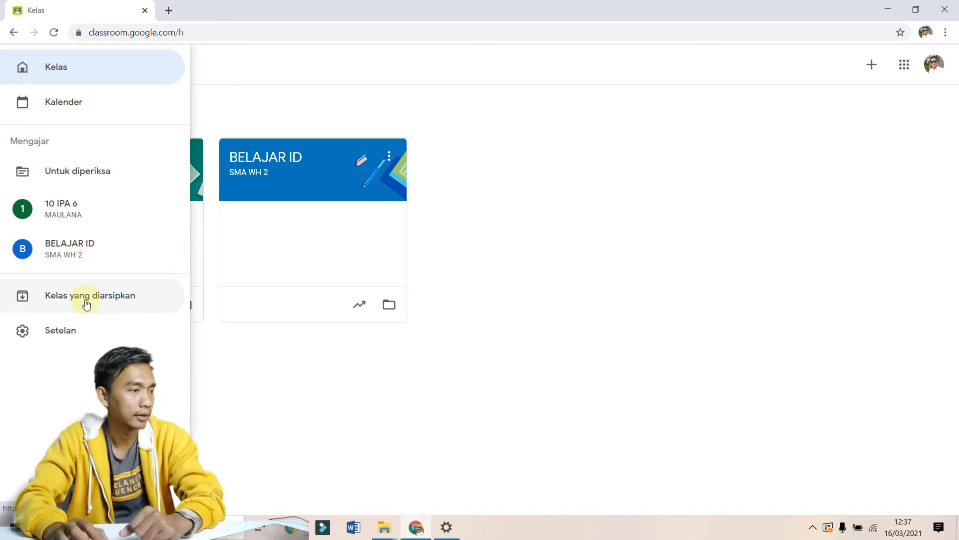
pyautogui.click(100, 330)
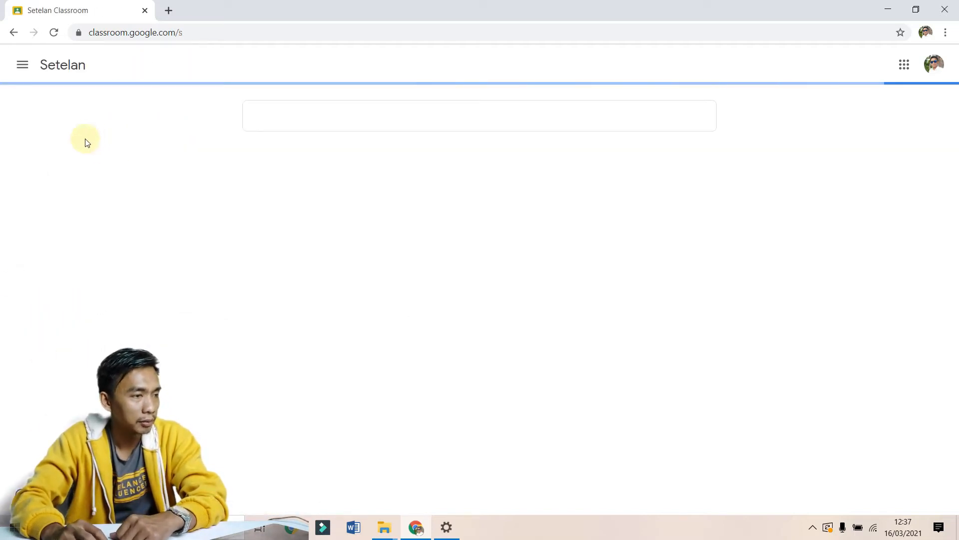
pyautogui.moveTo(955, 145)
pyautogui.mouseDown()
pyautogui.moveTo(956, 197)
pyautogui.moveTo(955, 143)
pyautogui.mouseUp()
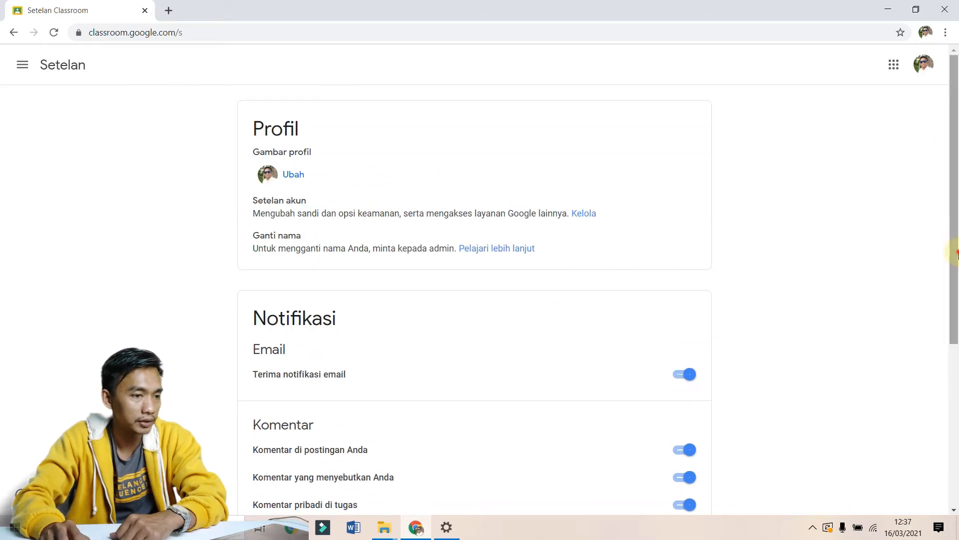
pyautogui.scroll(-5, 309, 285)
pyautogui.scroll(1, 199, 248)
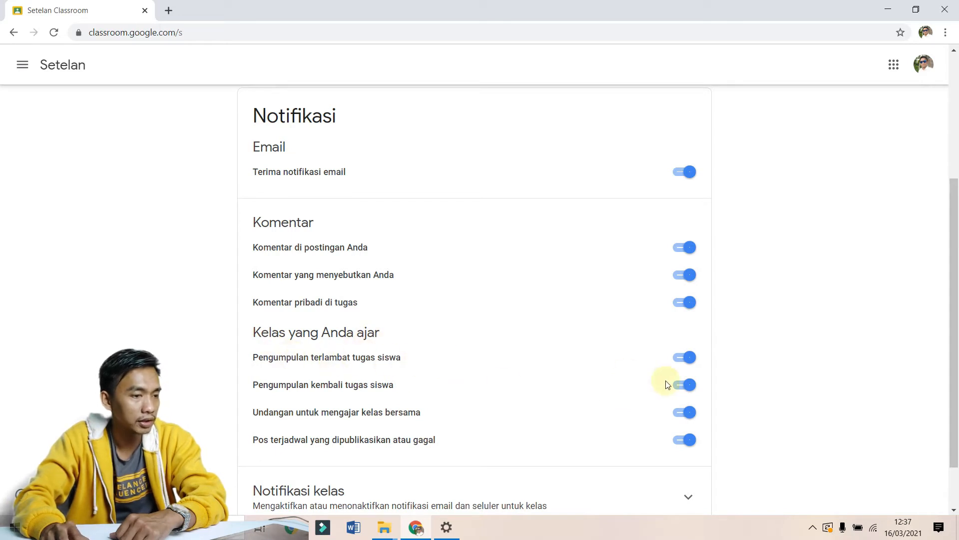
pyautogui.scroll(-1, 832, 360)
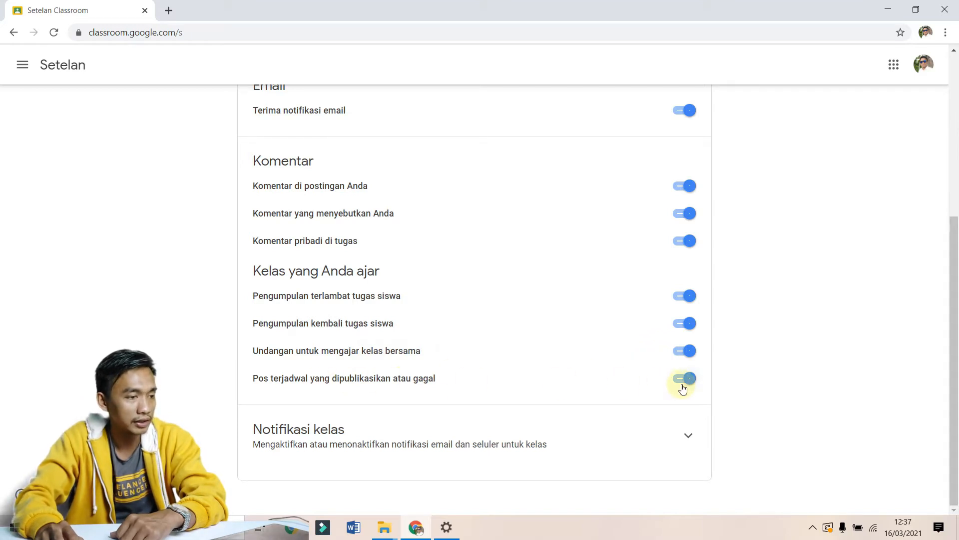
# Step: Expand the per-class notification settings to review them, and return to the class overview
pyautogui.click(687, 436)
pyautogui.scroll(-2, 913, 441)
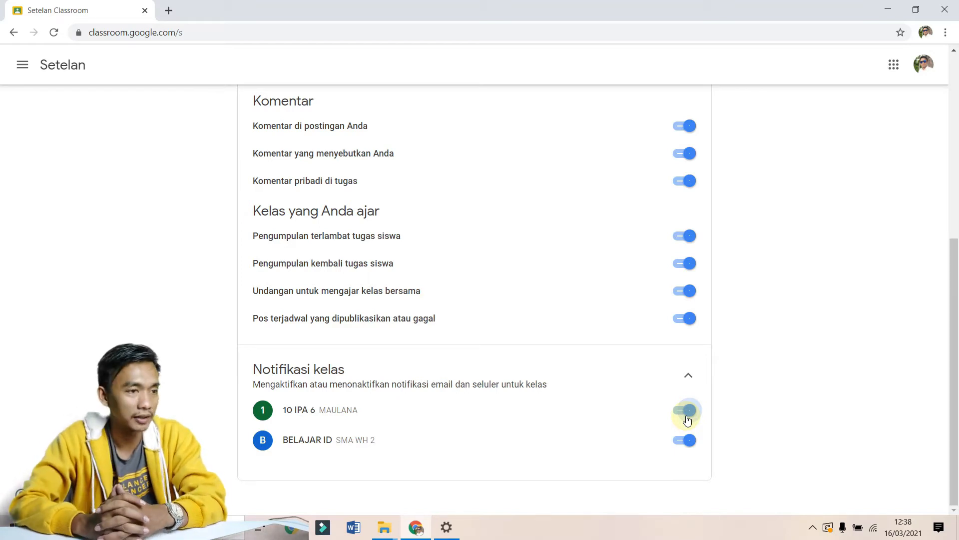
pyautogui.moveTo(944, 388); pyautogui.dragTo(946, 130)
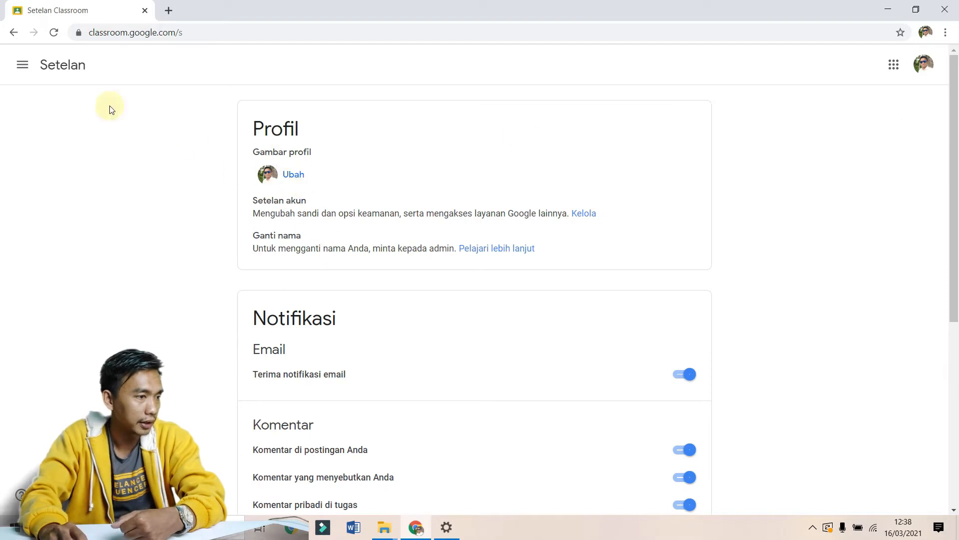
pyautogui.click(22, 65)
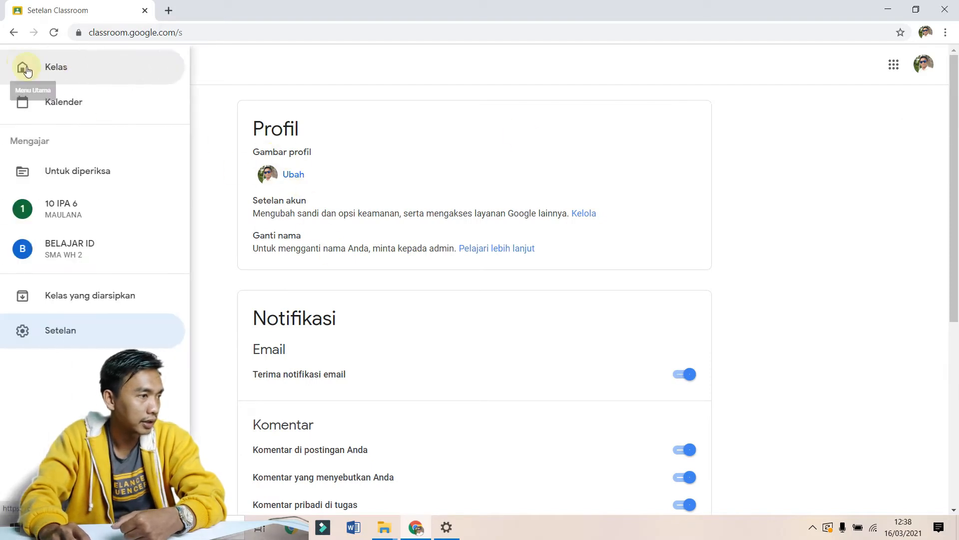
pyautogui.click(84, 79)
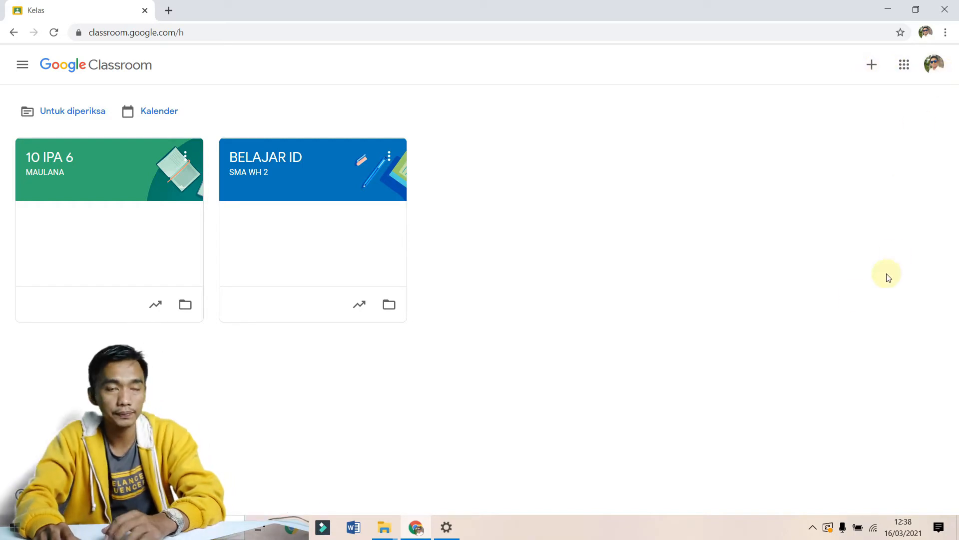
# Step: Look at the form for joining a class with a class code and close it without joining
pyautogui.click(872, 70)
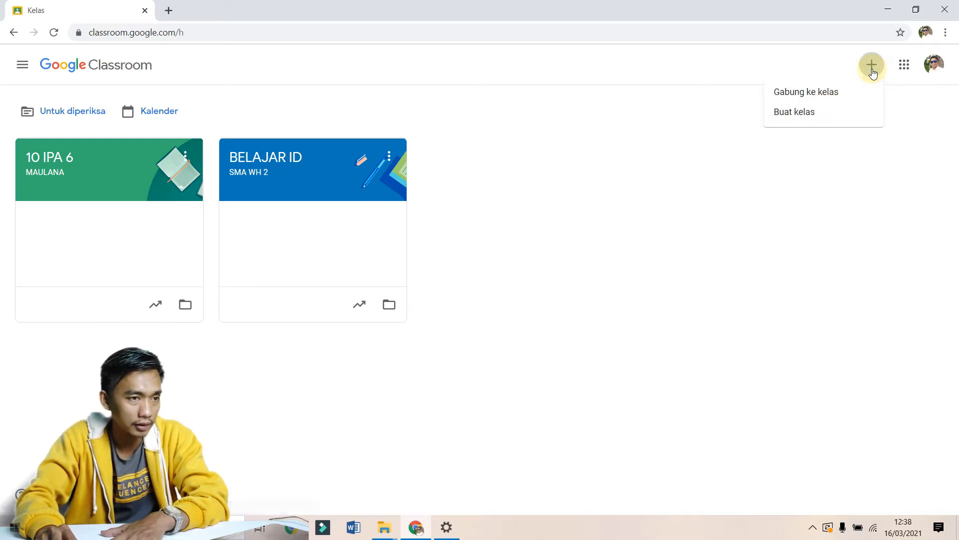
pyautogui.click(833, 93)
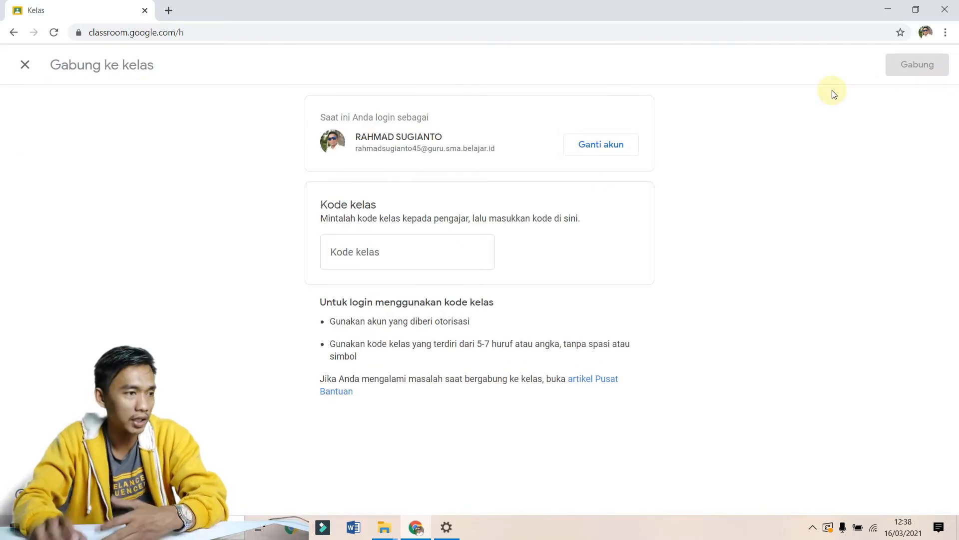
pyautogui.click(431, 245)
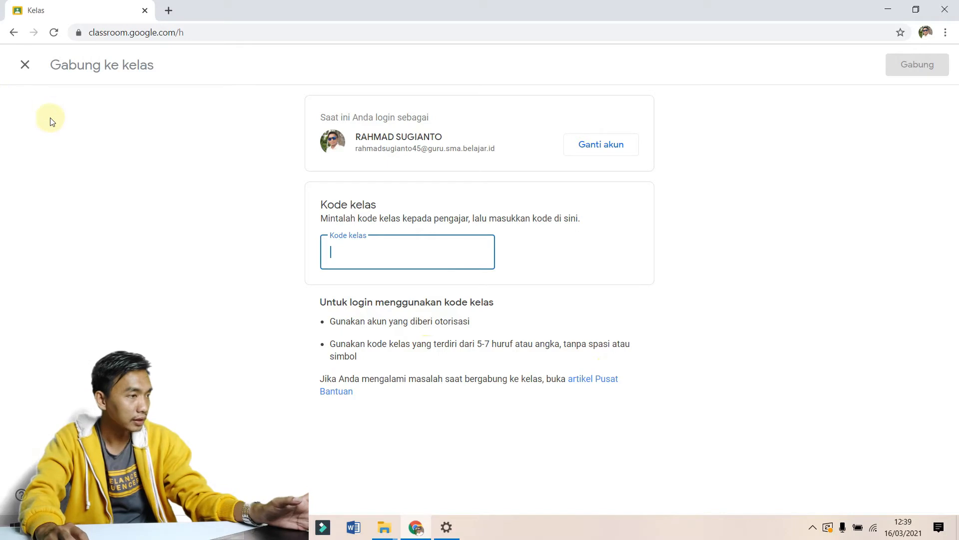
pyautogui.click(24, 65)
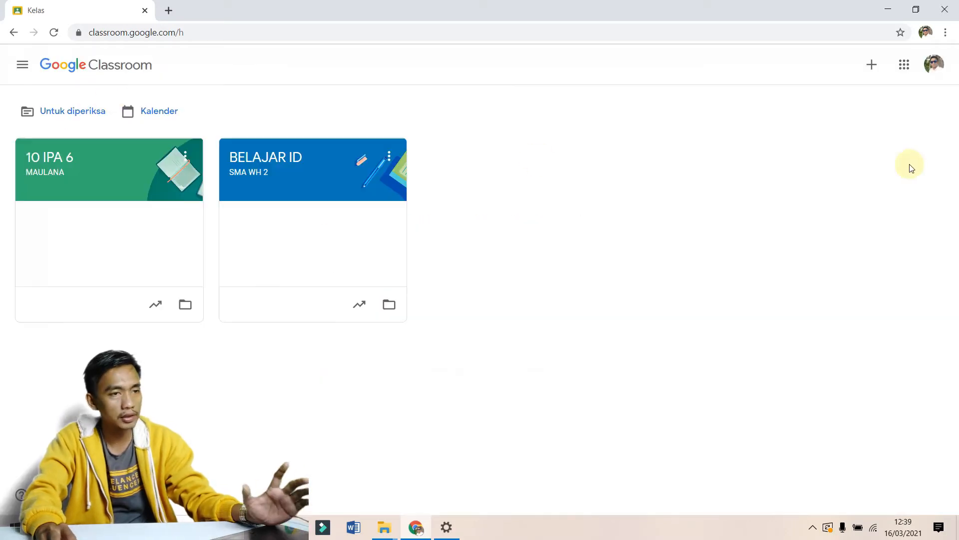
# Step: Start creating a class with the name MATEMATIKA WAJIB and the section 10 IPA 6
pyautogui.click(873, 67)
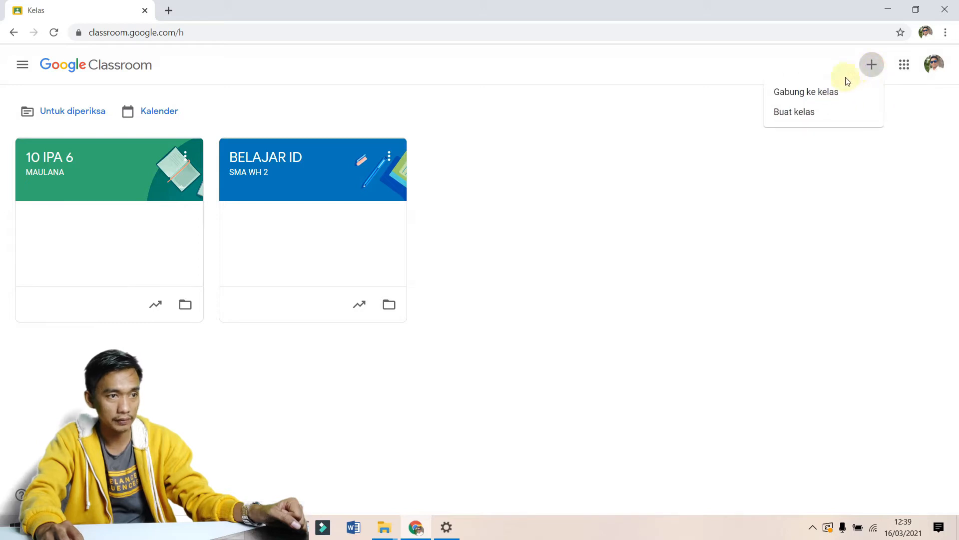
pyautogui.click(810, 116)
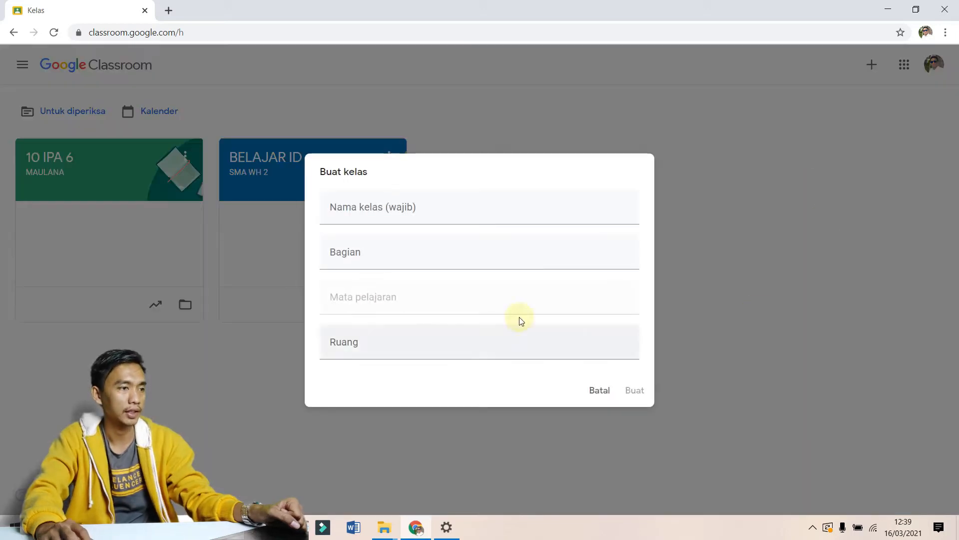
pyautogui.click(407, 204)
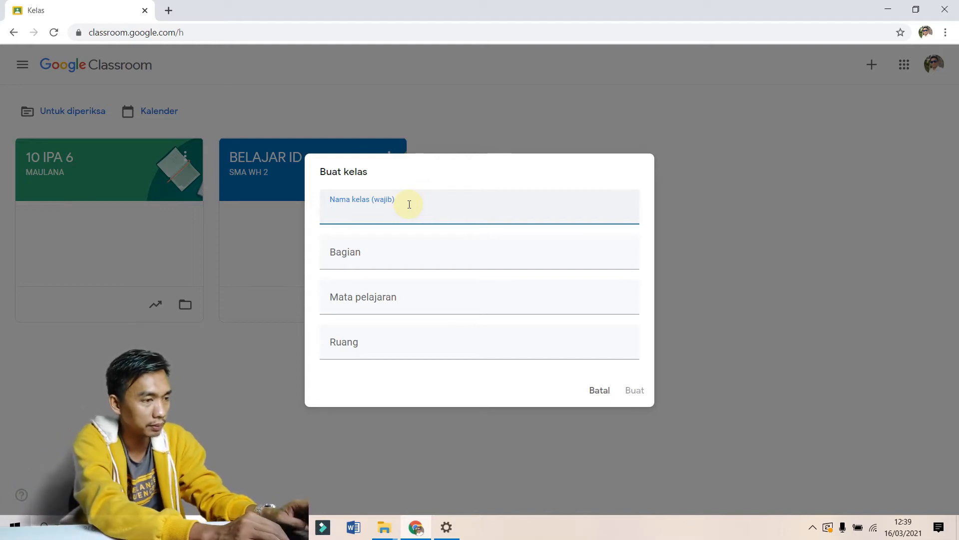
pyautogui.write('MATEMATIKA')
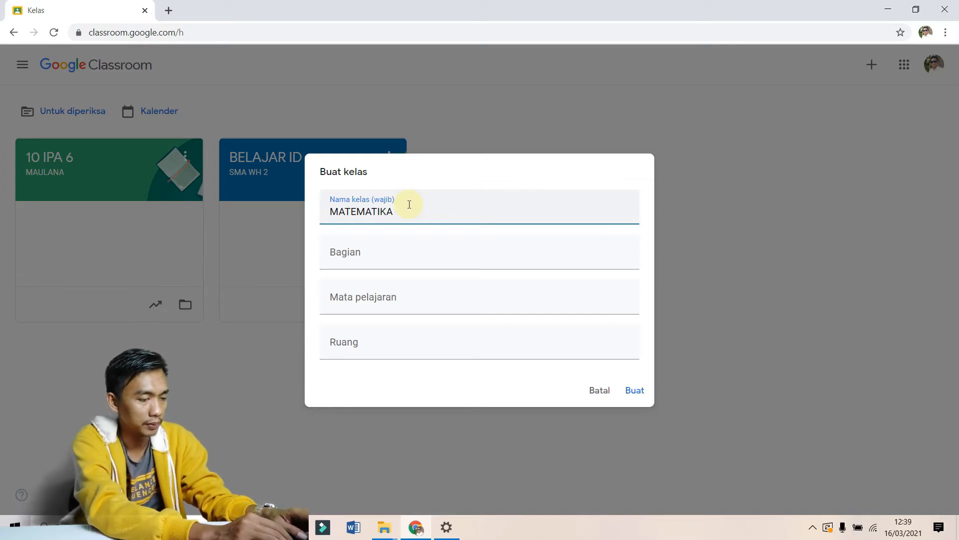
pyautogui.write(' WAJIB')
pyautogui.click(393, 252)
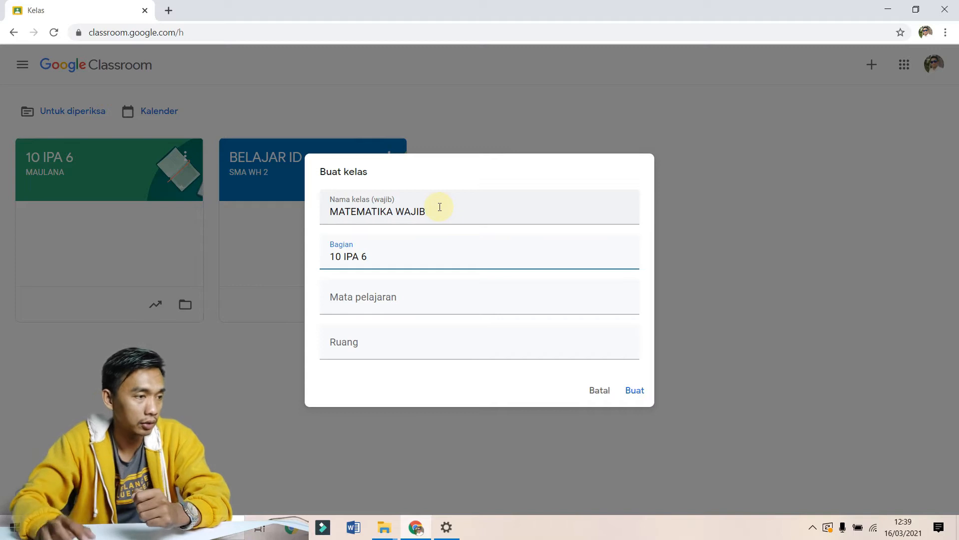
# Step: Set the subject to MAT WAJIB 2021 and the room to 101, and create the class
pyautogui.click(429, 301)
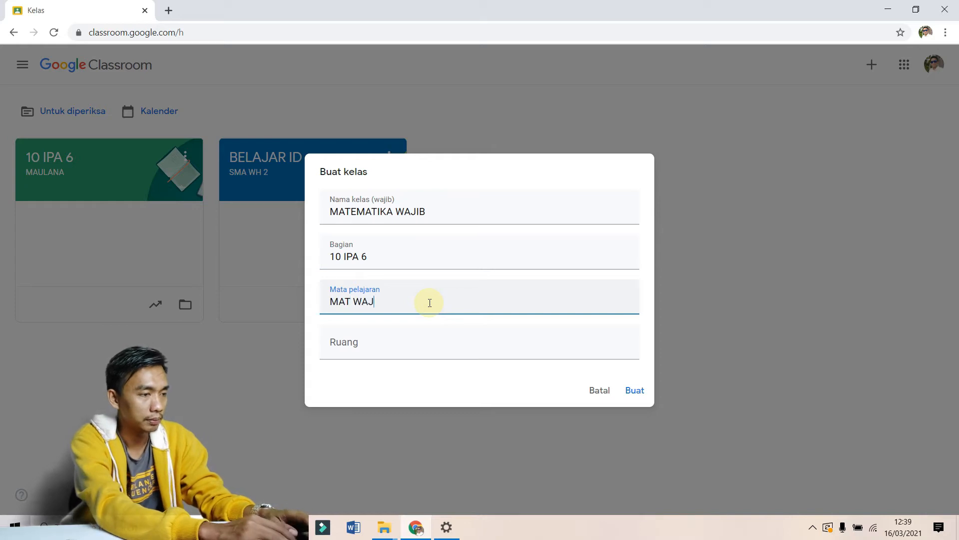
pyautogui.write('MAT WAJIB 2020')
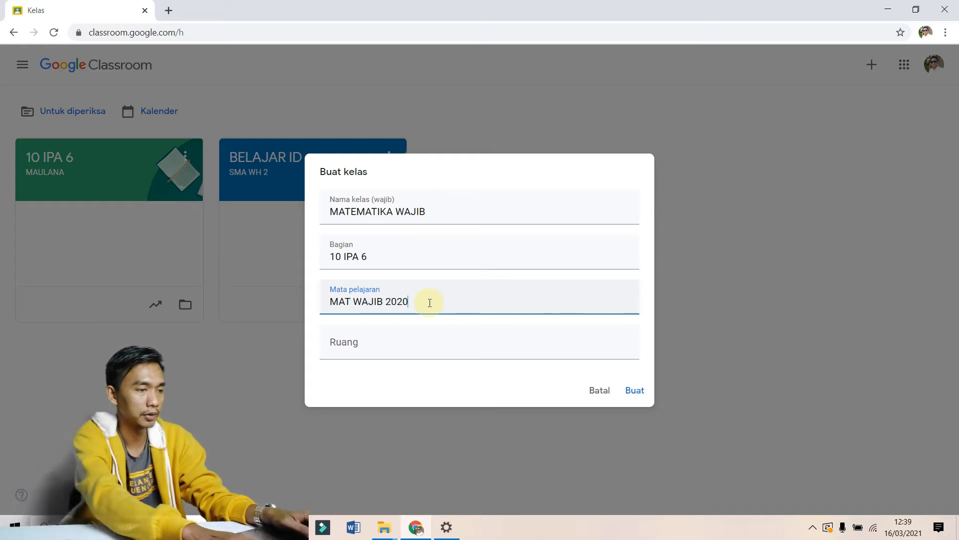
pyautogui.press('BackSpace')
pyautogui.write('1')
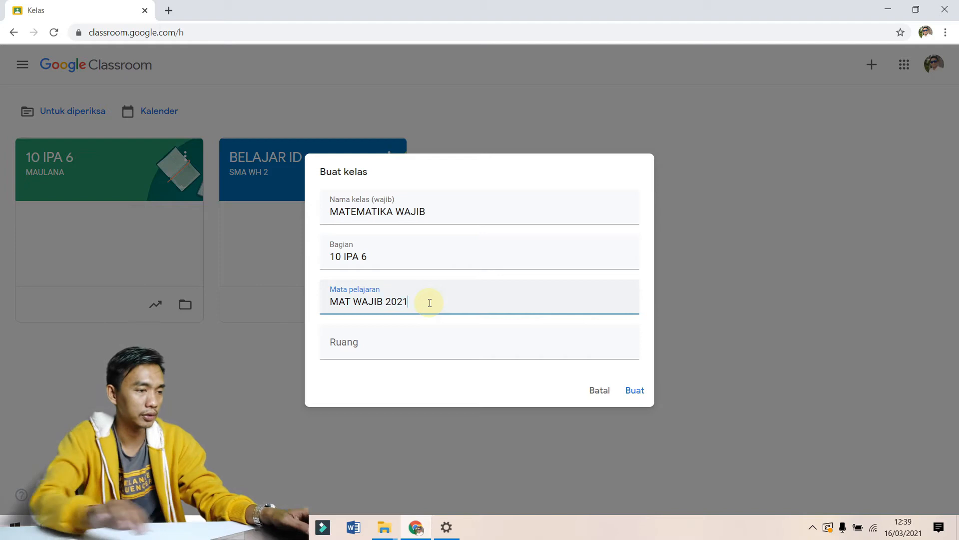
pyautogui.click(385, 353)
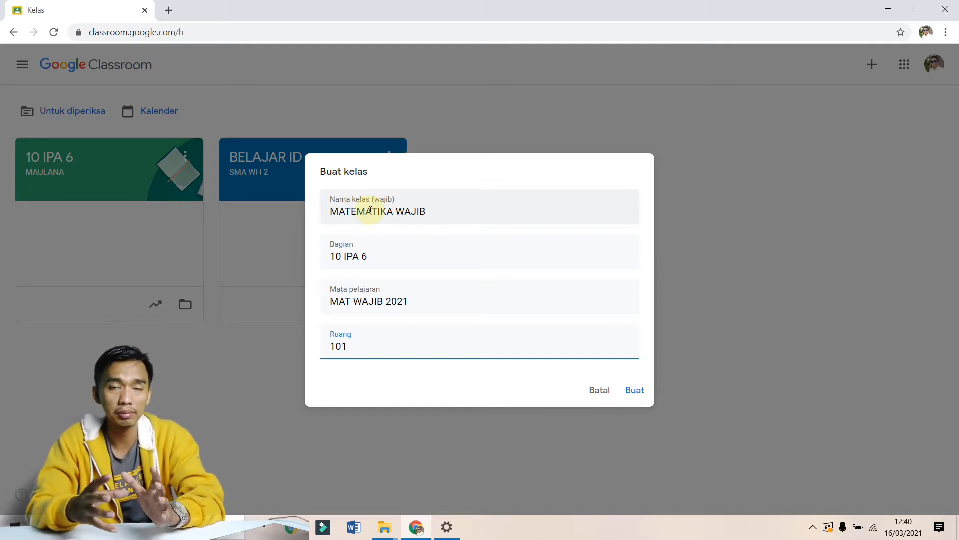
pyautogui.click(635, 395)
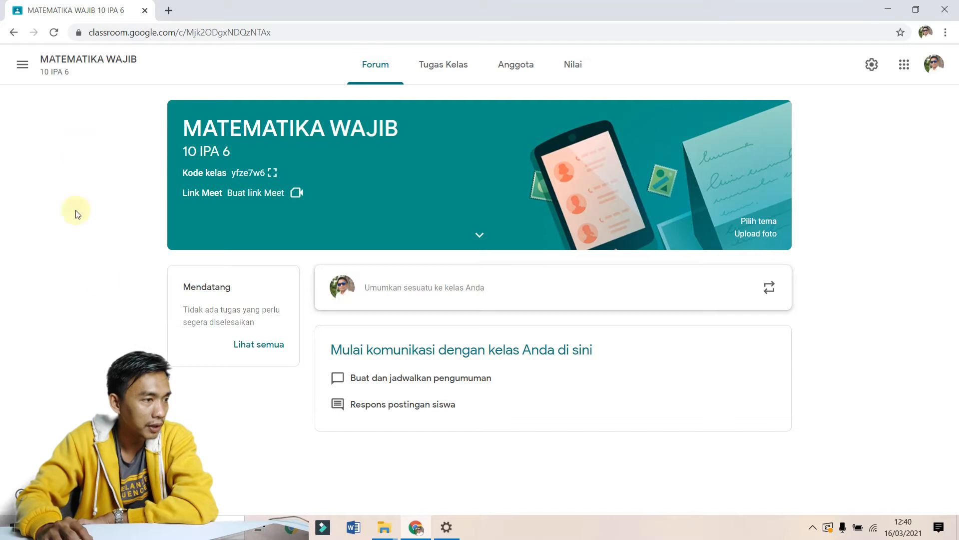
# Step: Check the list of taught classes, and view the new class's code enlarged and in full screen before closing it
pyautogui.click(23, 64)
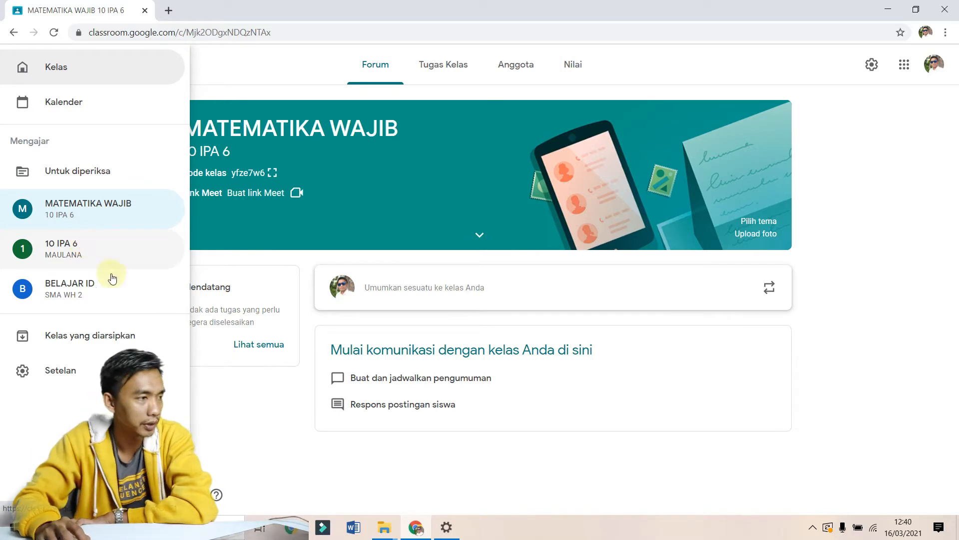
pyautogui.click(197, 422)
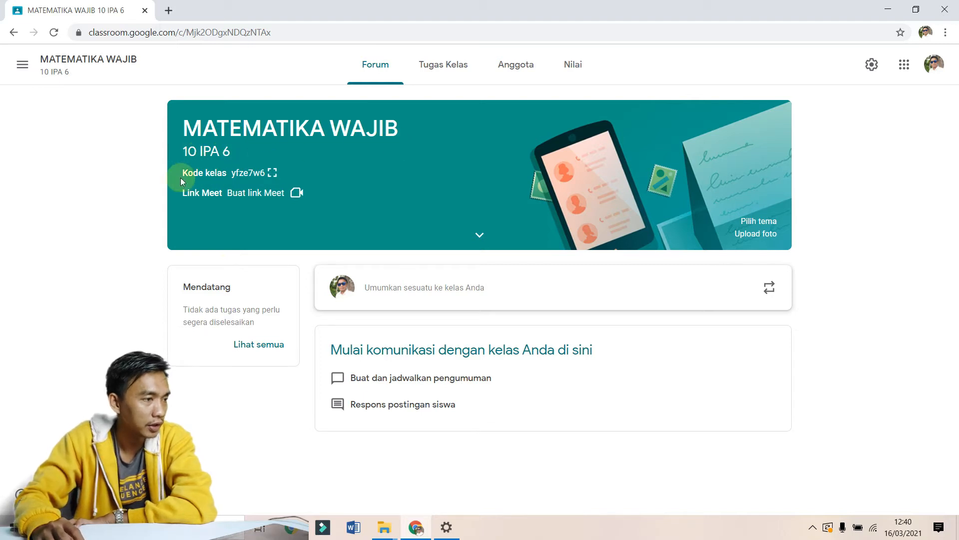
pyautogui.click(271, 174)
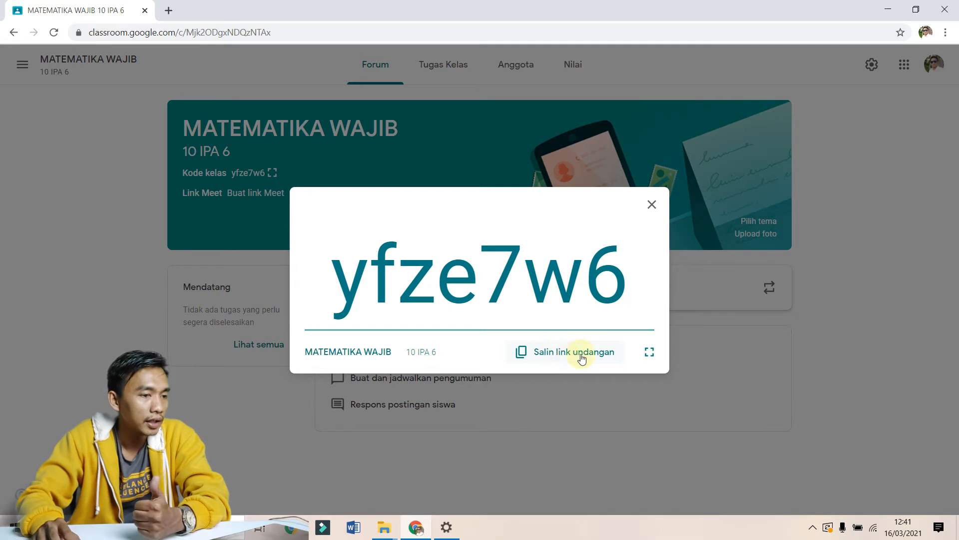
pyautogui.click(650, 354)
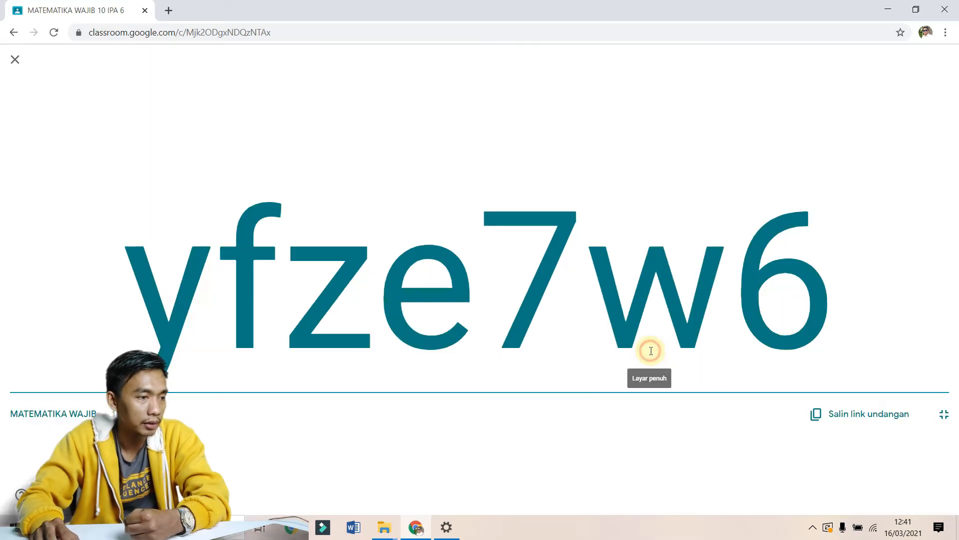
pyautogui.click(945, 414)
pyautogui.click(652, 206)
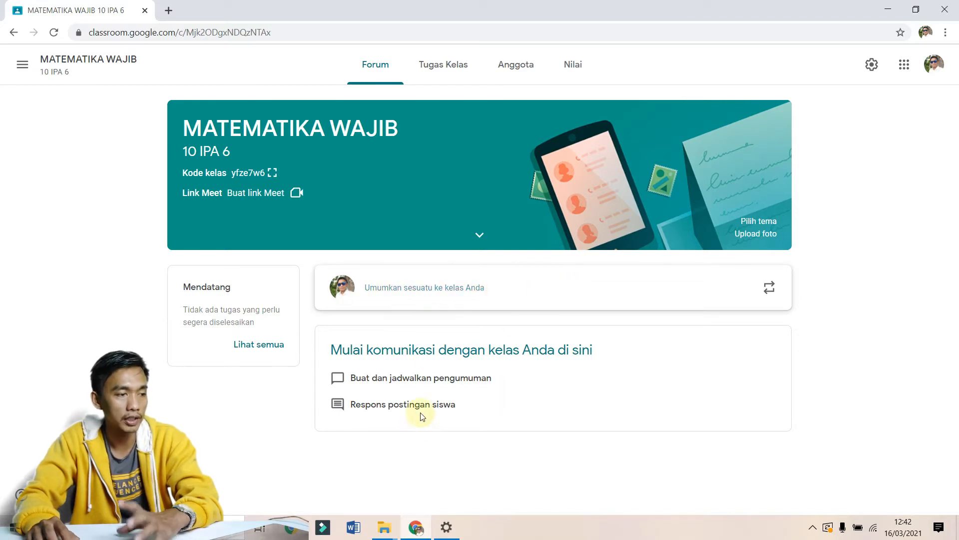
# Step: Start a new class announcement and write "Assallamualaikum wr wb" as its text
pyautogui.click(393, 387)
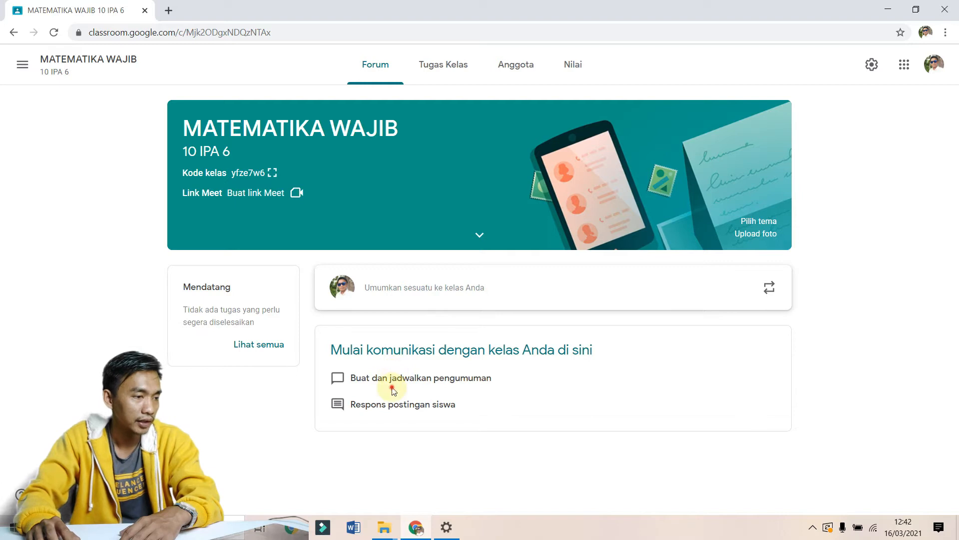
pyautogui.click(422, 284)
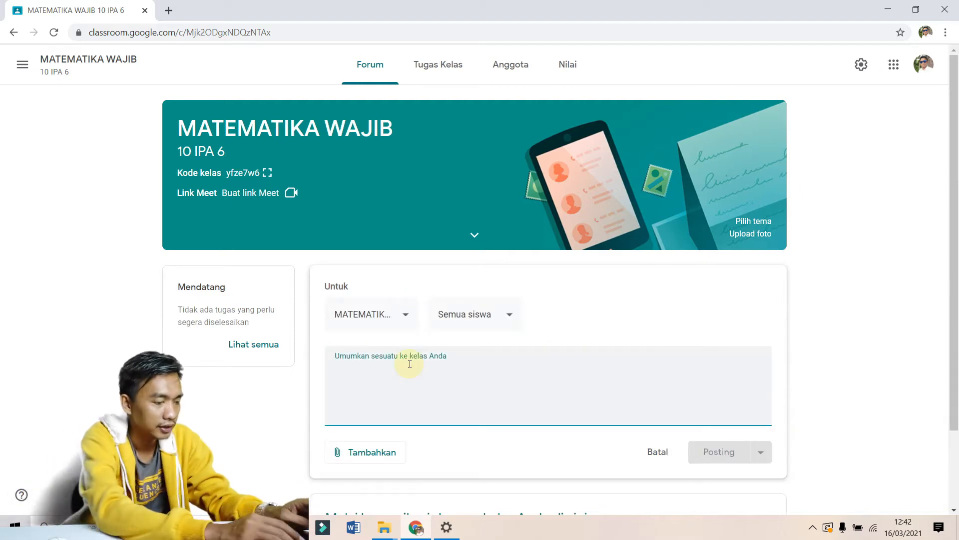
pyautogui.write('aS')
pyautogui.press('BackSpace')
pyautogui.press('BackSpace')
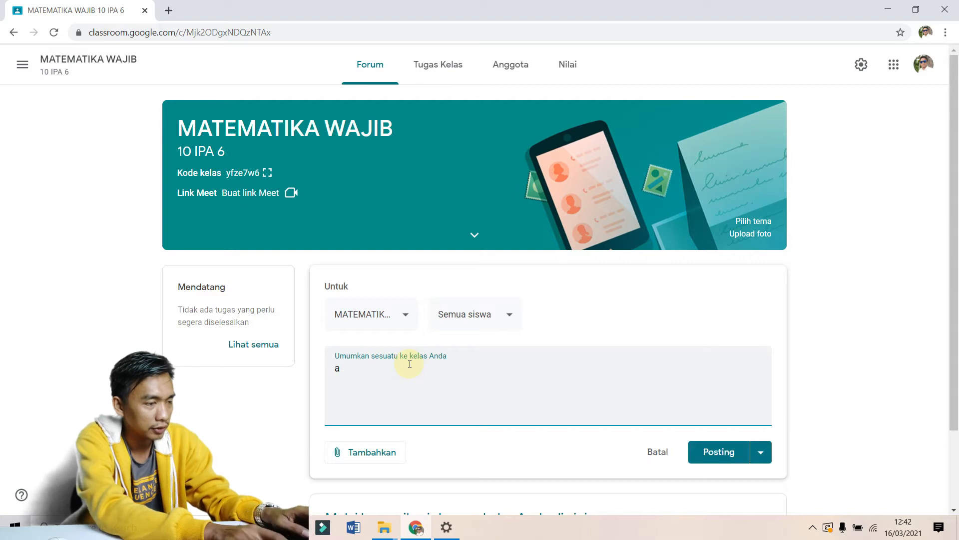
pyautogui.write('Assal')
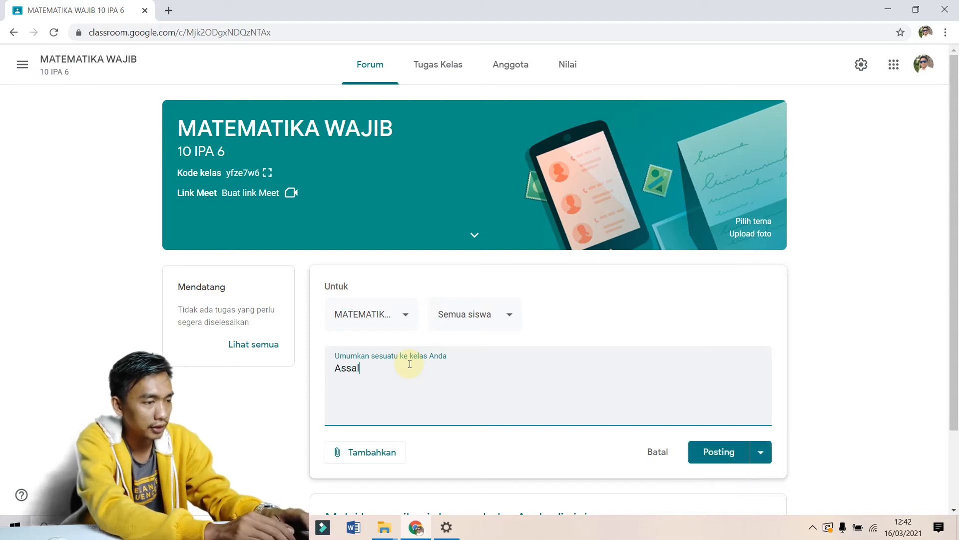
pyautogui.write('lamualaikum')
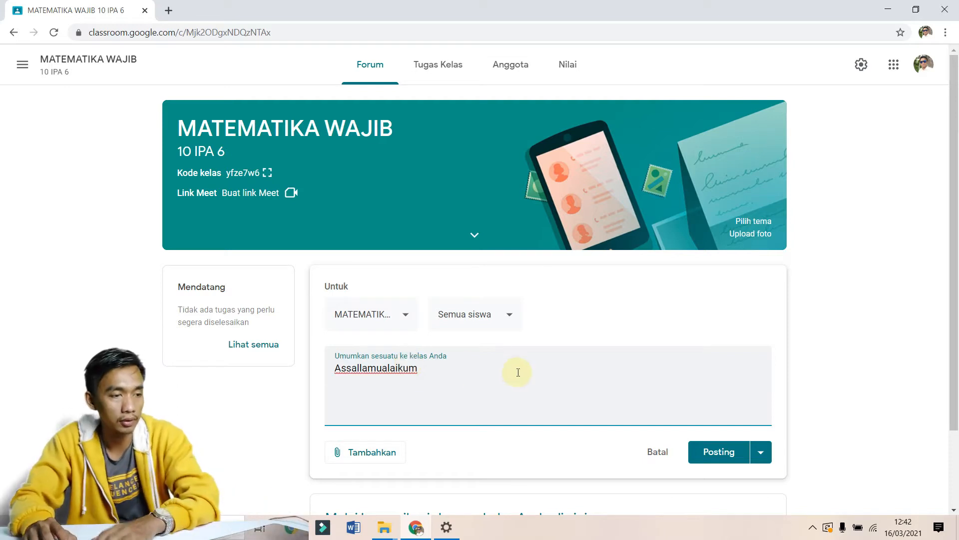
pyautogui.scroll(-1, 880, 320)
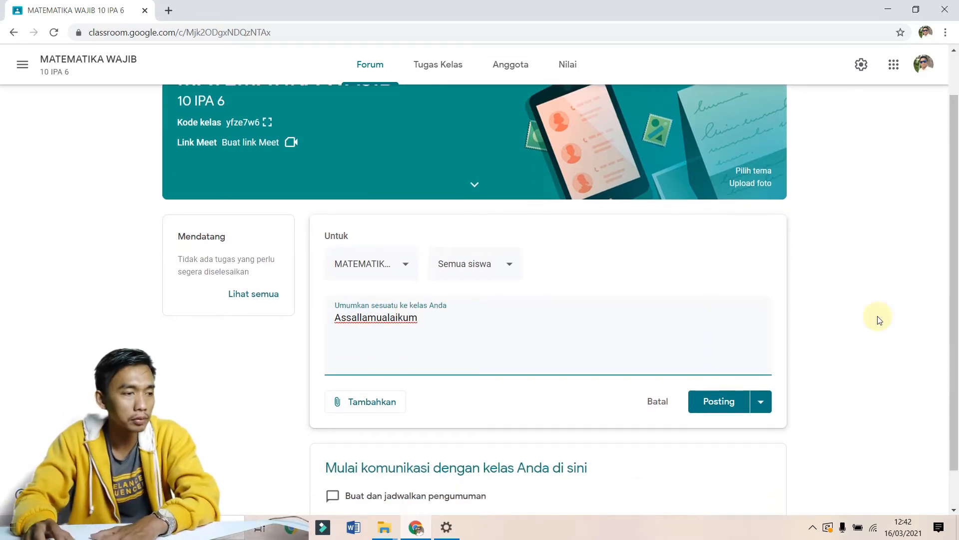
pyautogui.write('wr wb')
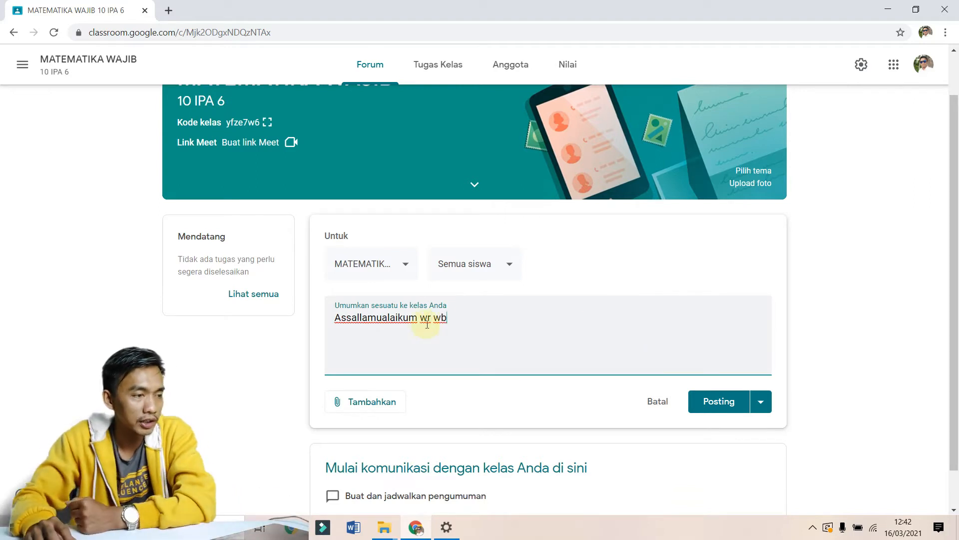
# Step: Add the classes 10 IPA 6 and BELAJAR ID to the announcement's recipients
pyautogui.click(392, 274)
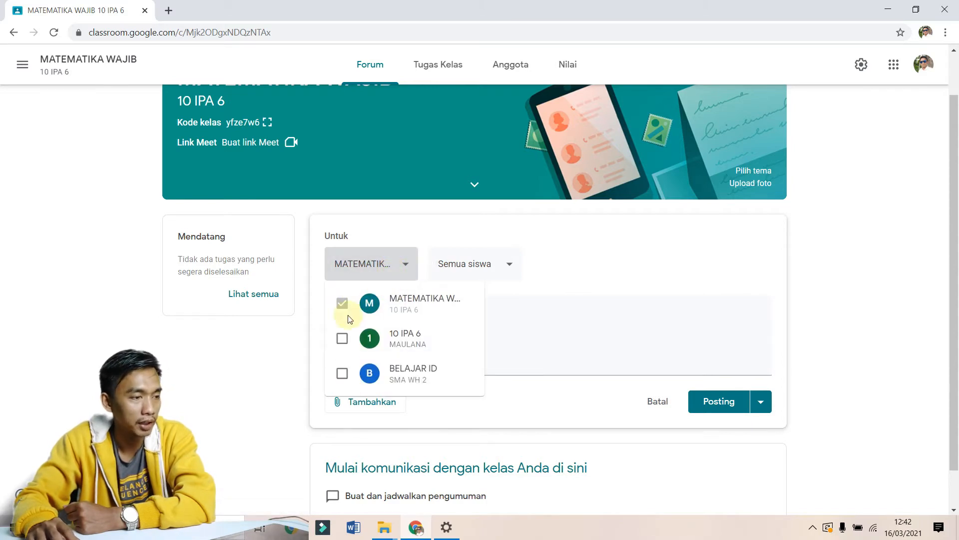
pyautogui.click(342, 339)
pyautogui.click(343, 378)
pyautogui.click(580, 284)
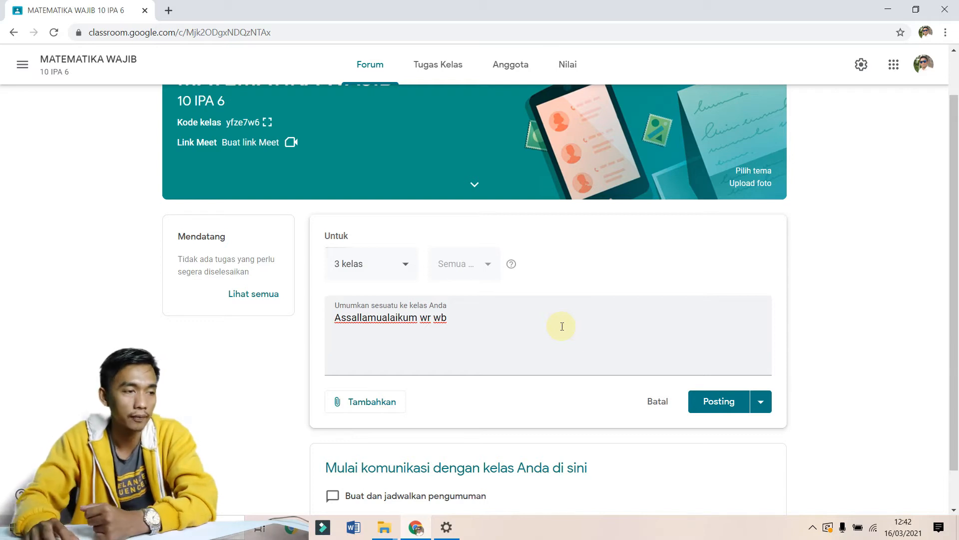
# Step: Remove 10 IPA 6 and BELAJAR ID from the recipients, leaving only MATEMATIKA WAJIB selected
pyautogui.click(407, 273)
pyautogui.click(341, 338)
pyautogui.click(342, 372)
pyautogui.click(547, 287)
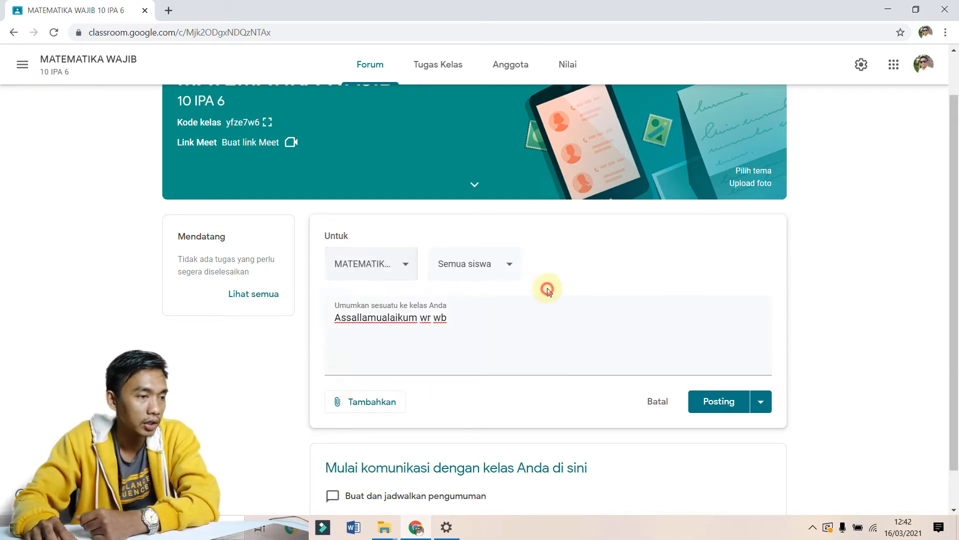
# Step: Look at the announcement's student selection and its attachment options without changing or attaching anything
pyautogui.click(508, 274)
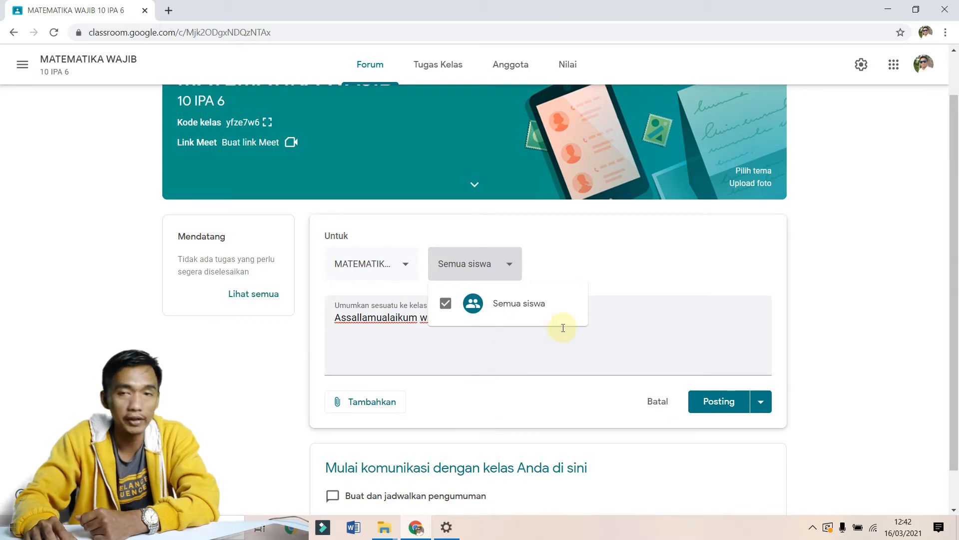
pyautogui.click(674, 275)
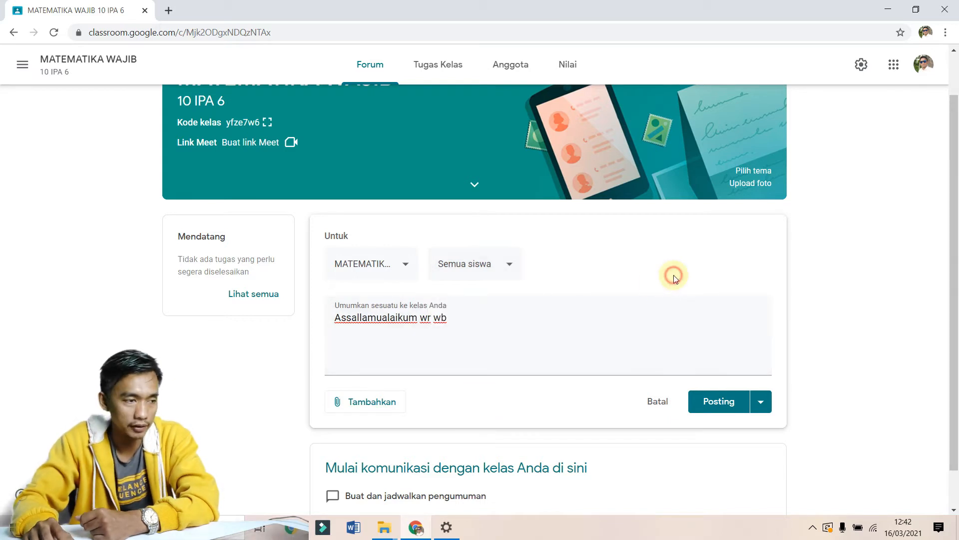
pyautogui.click(396, 411)
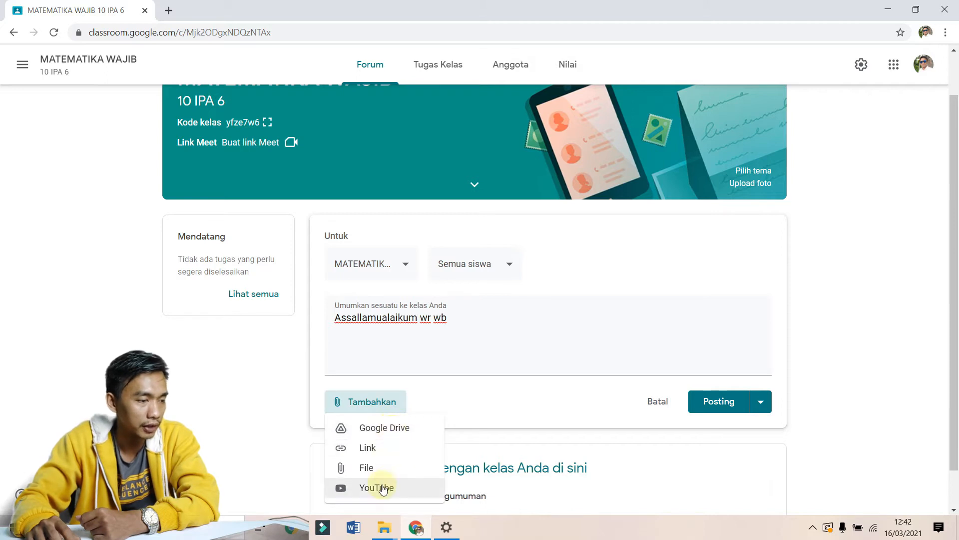
pyautogui.click(624, 412)
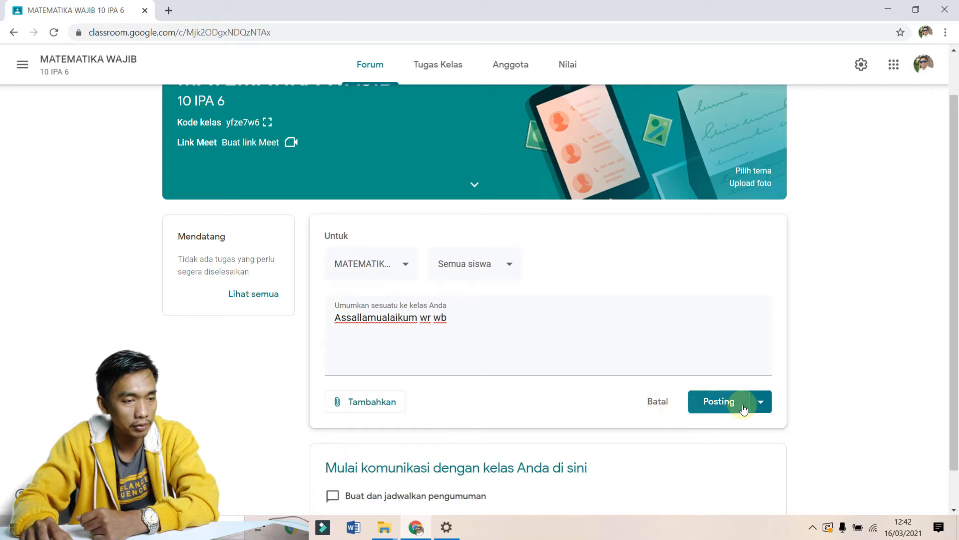
# Step: Schedule the announcement for 17 Mar 2021 at 20.00
pyautogui.click(761, 403)
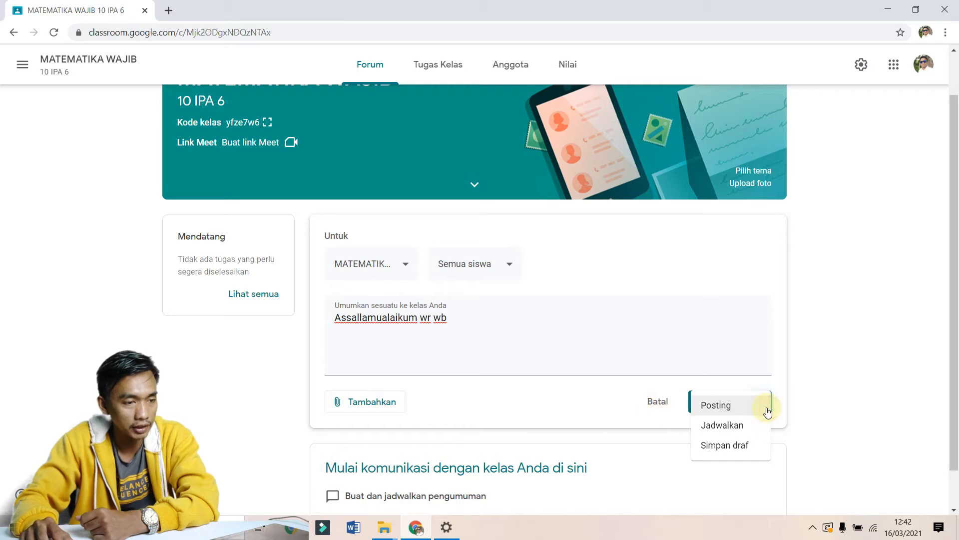
pyautogui.click(748, 428)
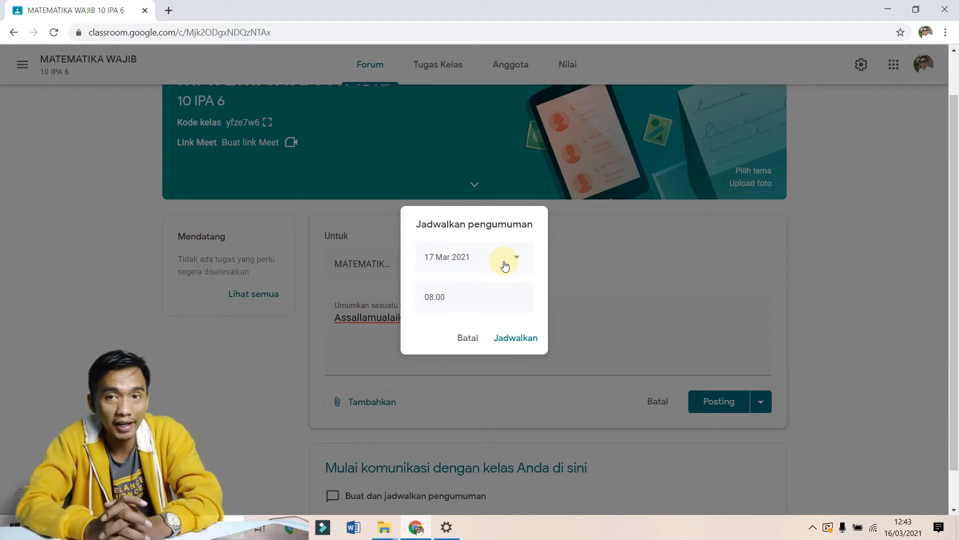
pyautogui.click(485, 297)
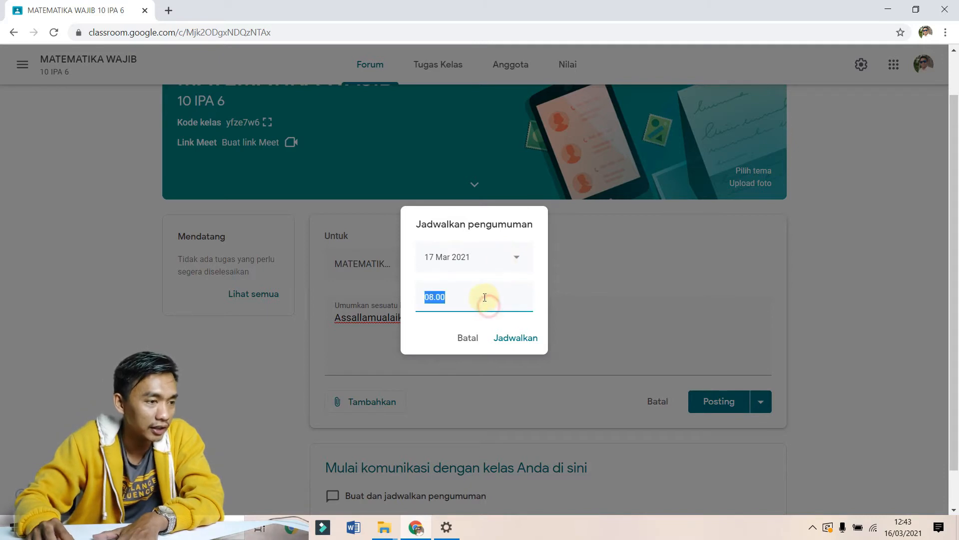
pyautogui.write('20.00')
pyautogui.click(517, 258)
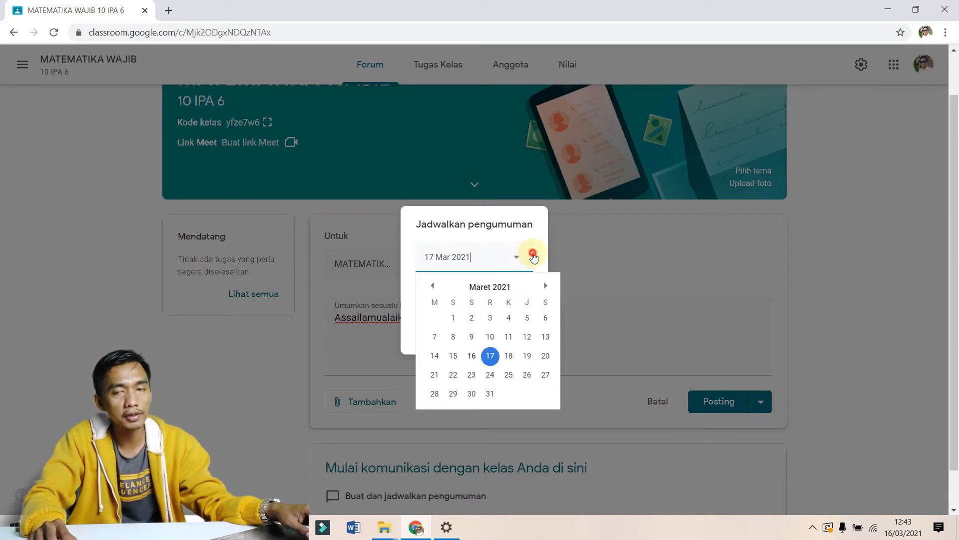
pyautogui.click(534, 255)
pyautogui.click(515, 338)
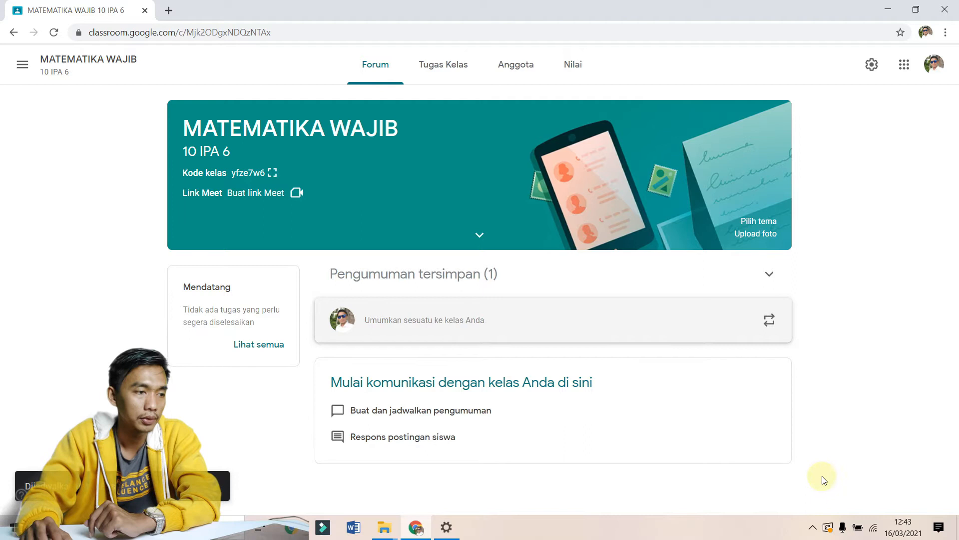
# Step: Start another announcement and expand the list of saved announcements
pyautogui.click(659, 317)
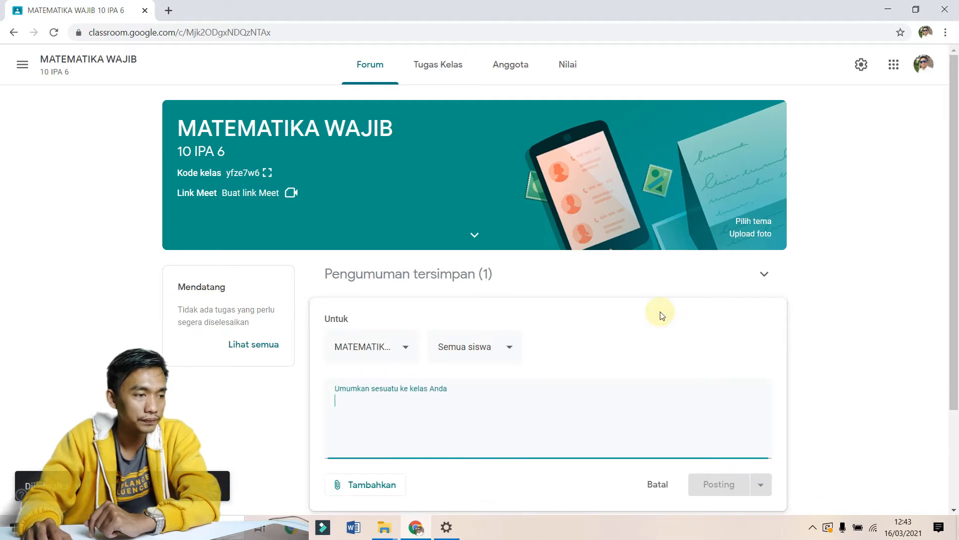
pyautogui.click(456, 275)
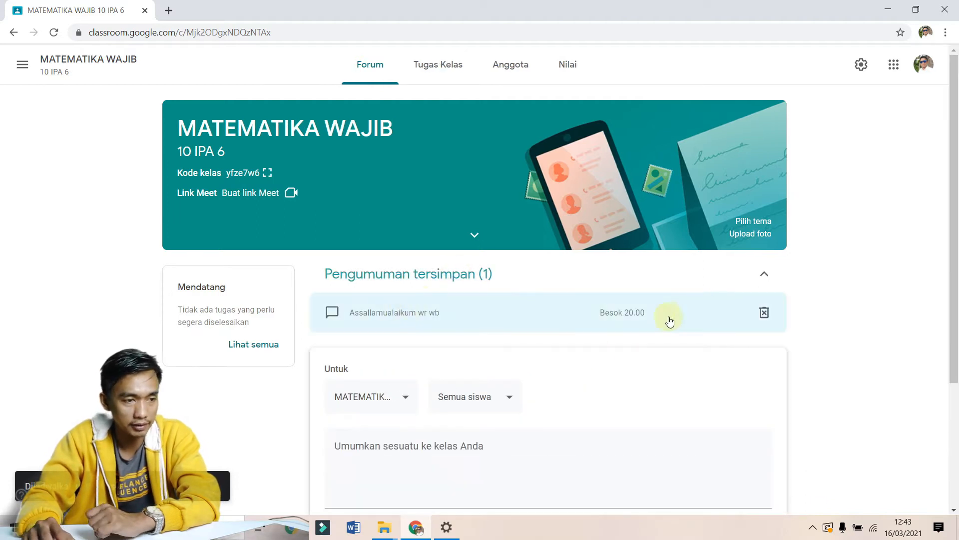
# Step: Write "assallamualaikum" as the new announcement and post it immediately to all students of MATEMATIKA WAJIB
pyautogui.scroll(-3, 620, 329)
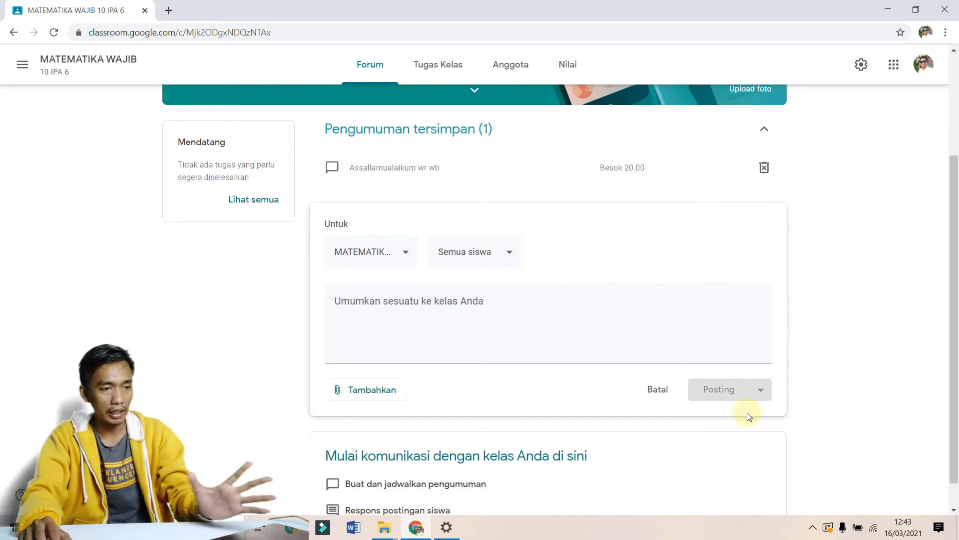
pyautogui.click(631, 316)
pyautogui.write('assala')
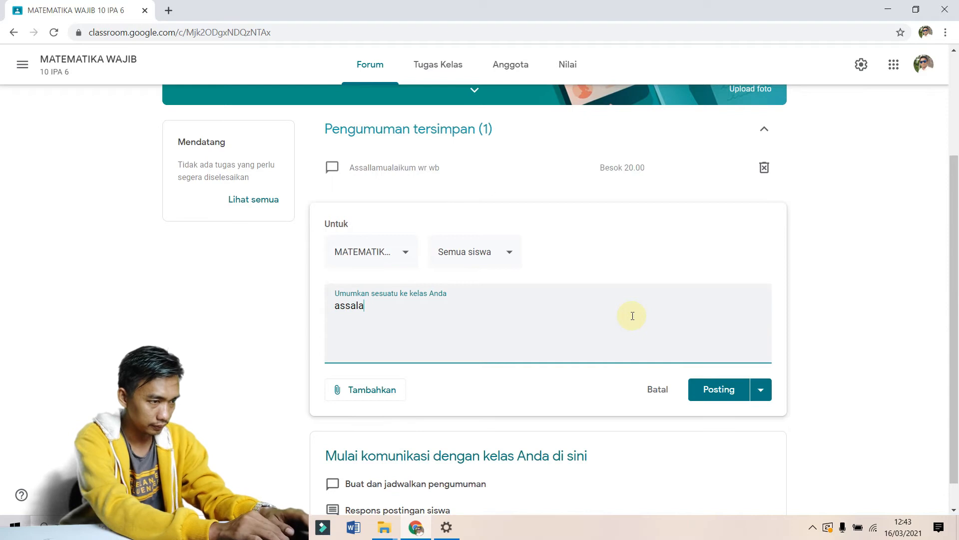
pyautogui.press('BackSpace')
pyautogui.write('lamua')
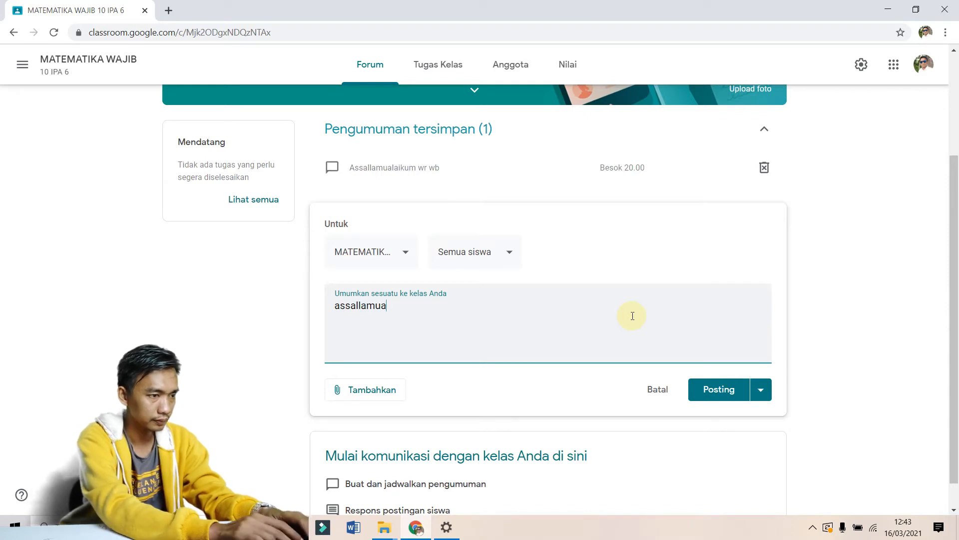
pyautogui.write('laikum')
pyautogui.click(691, 392)
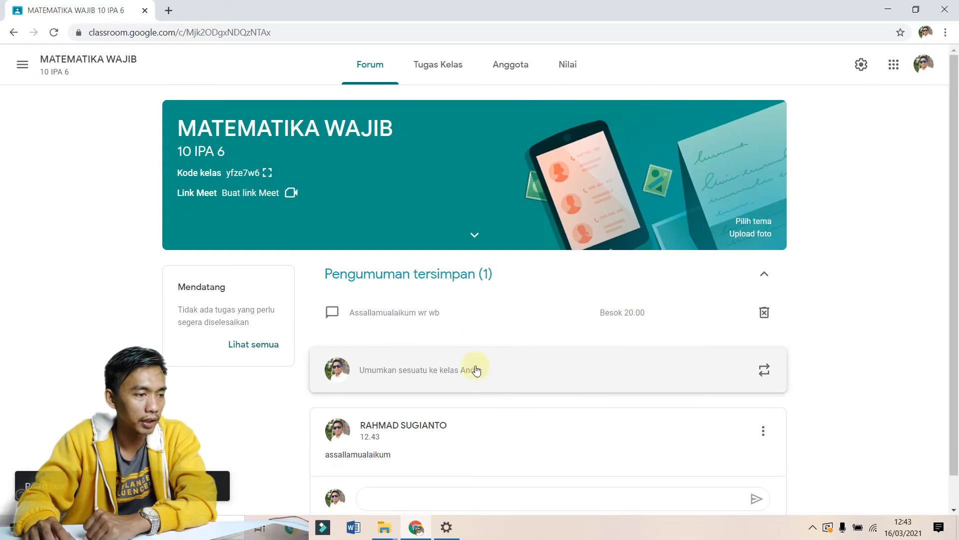
# Step: Look at the posted announcement and its class comment field without writing a comment
pyautogui.scroll(-1, 417, 466)
pyautogui.click(409, 460)
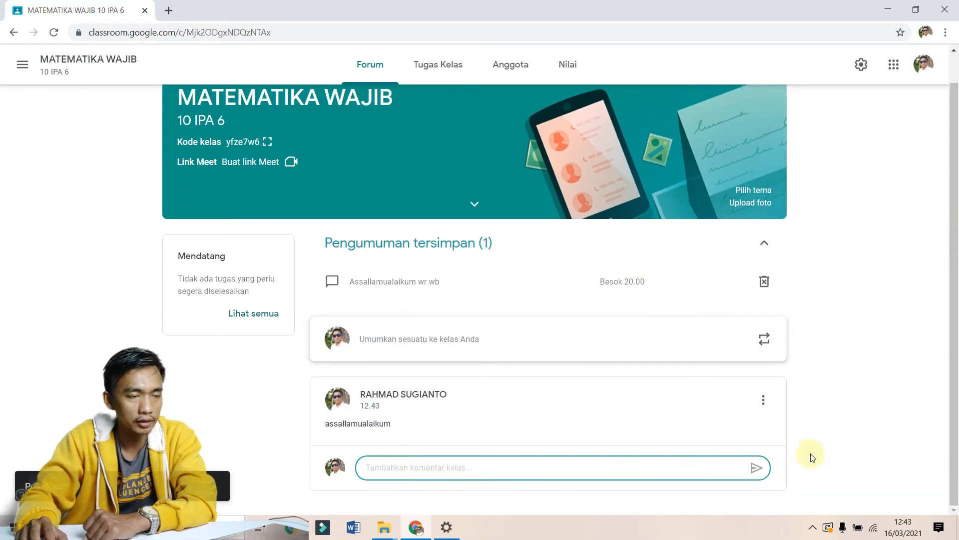
pyautogui.scroll(1, 888, 400)
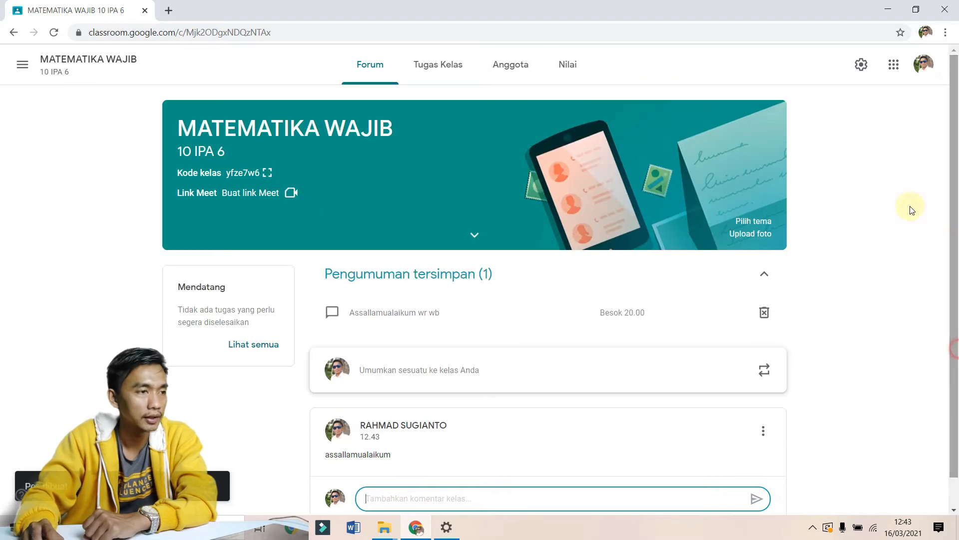
# Step: Go to the class's classwork and add a topic named BILANGAN
pyautogui.click(448, 68)
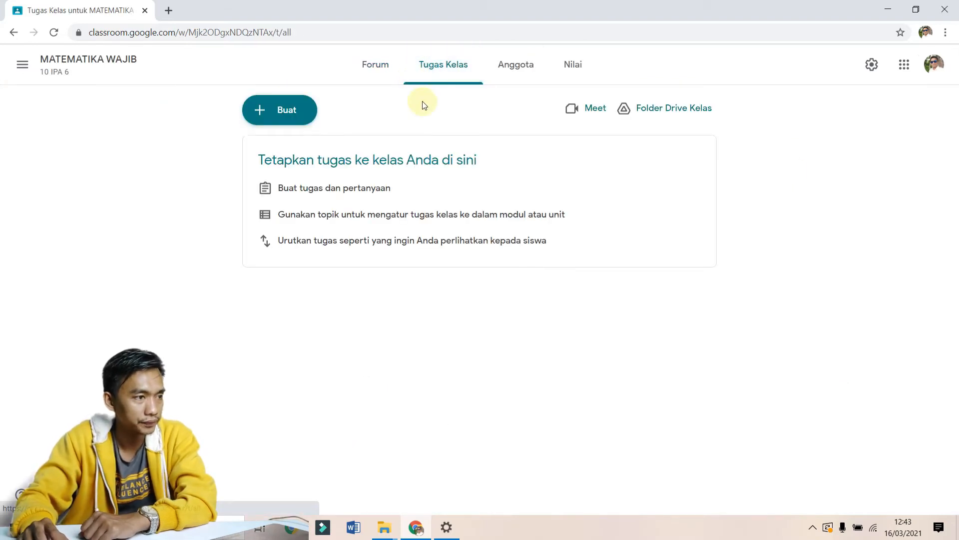
pyautogui.click(295, 111)
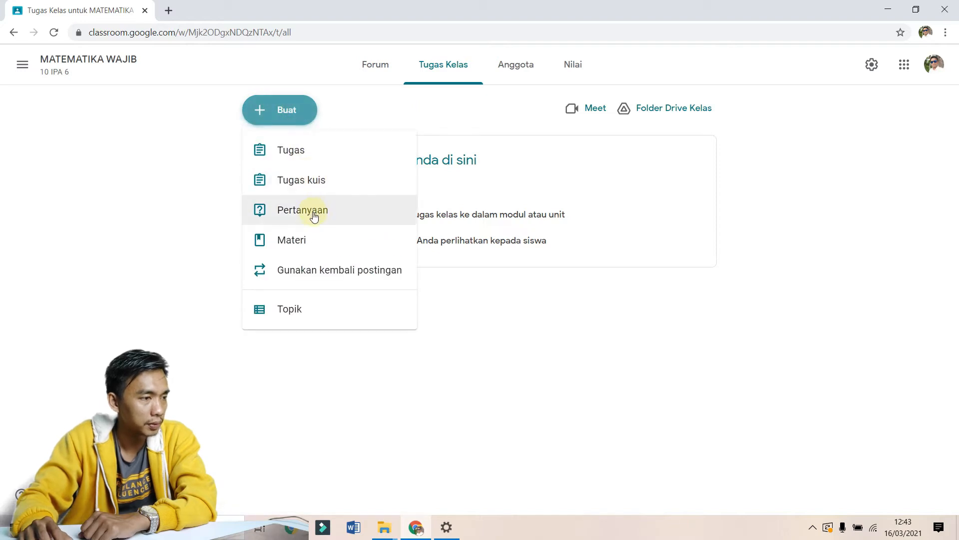
pyautogui.click(331, 319)
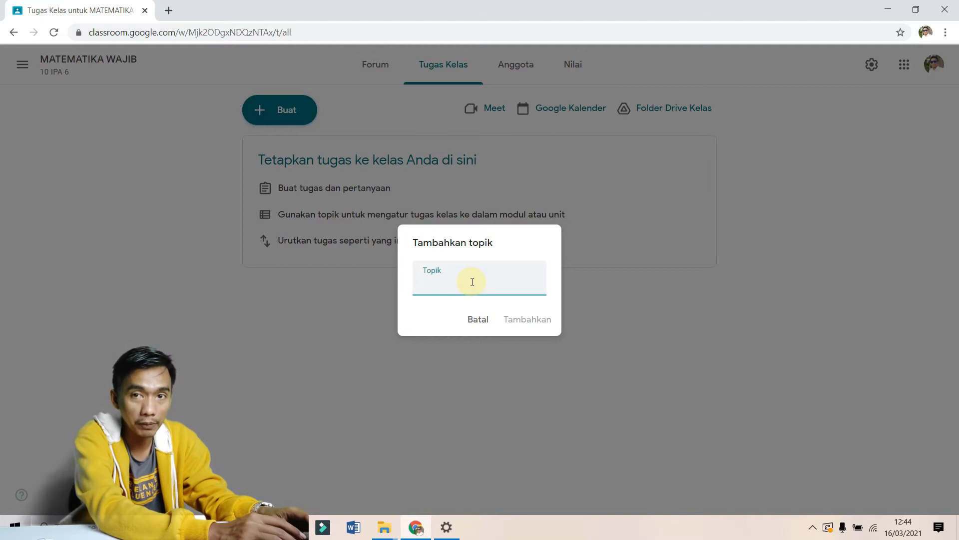
pyautogui.write('BILANGA')
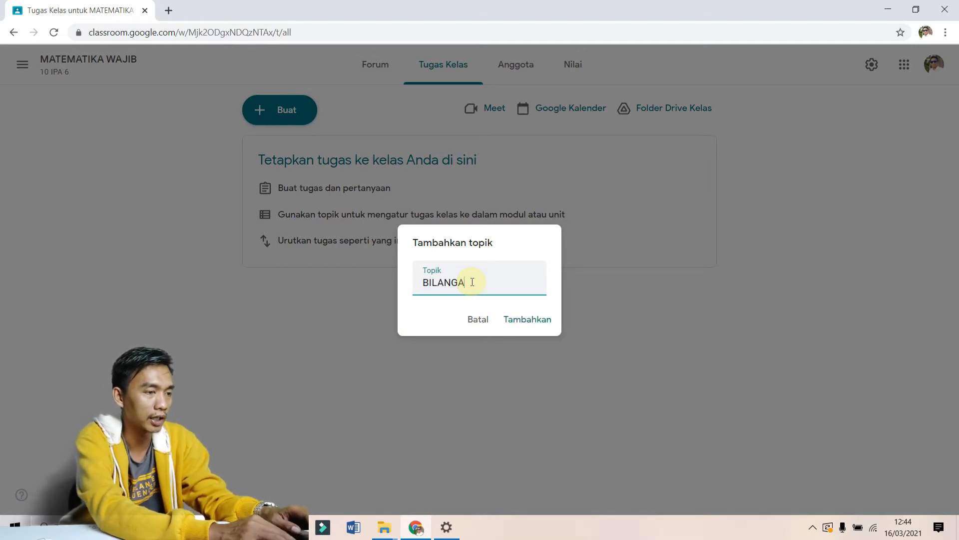
pyautogui.write('N')
pyautogui.click(519, 322)
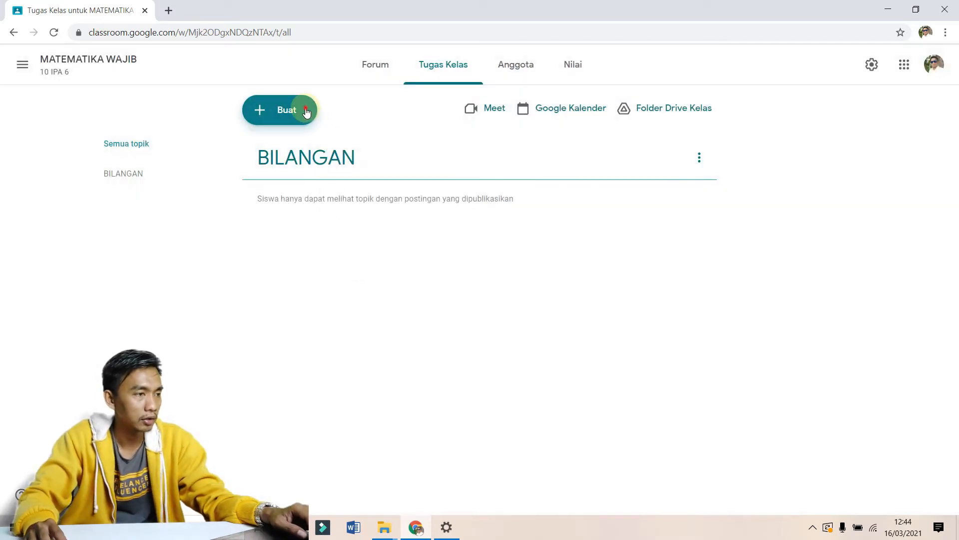
# Step: Add a second classwork topic named KUADRAT
pyautogui.click(306, 109)
pyautogui.click(311, 308)
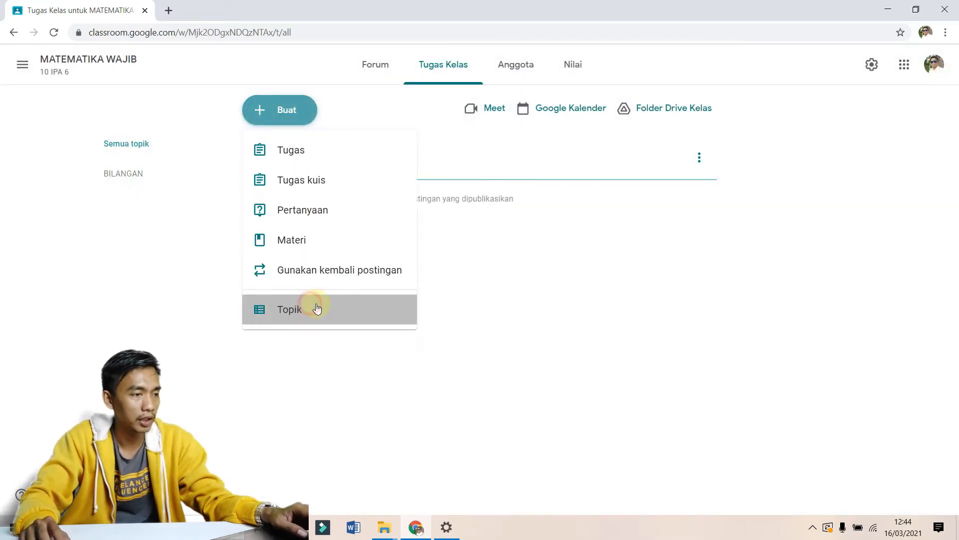
pyautogui.write('KUADRAT')
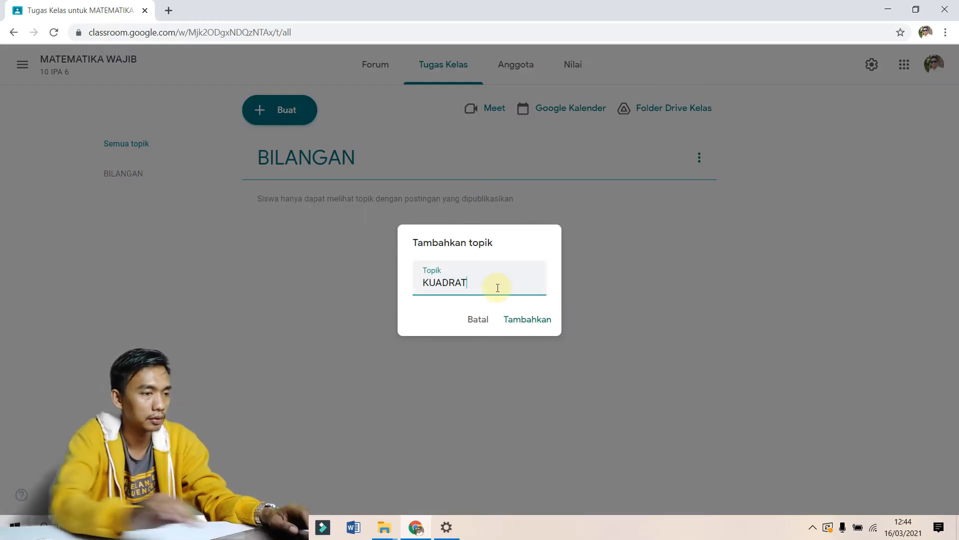
pyautogui.click(515, 322)
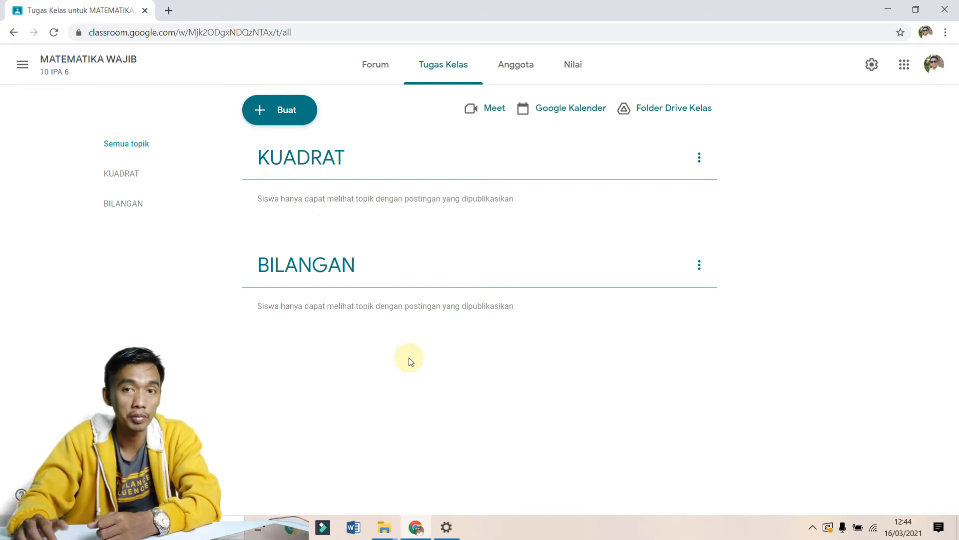
# Step: Start a new class material titled BILANGAN GANJIL with the description SIMAK BAIK2
pyautogui.click(308, 100)
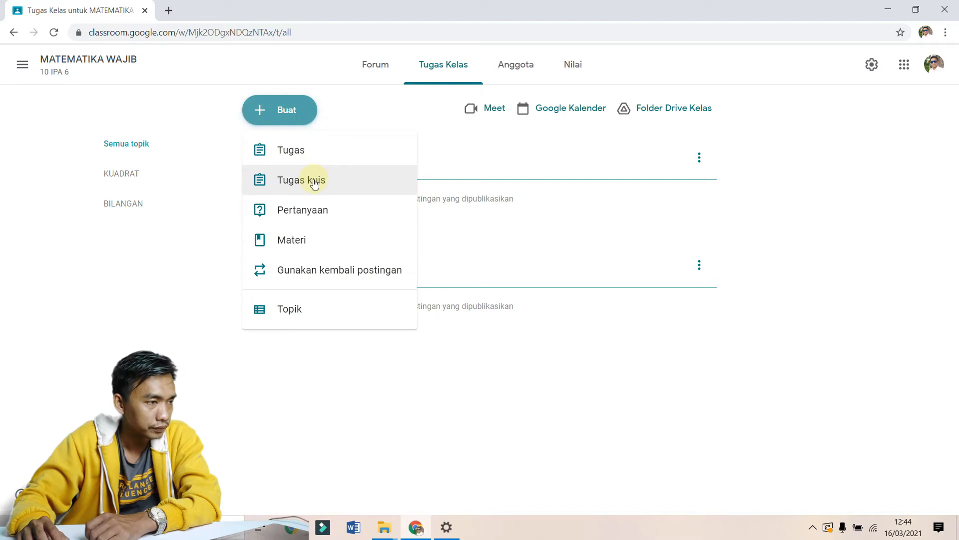
pyautogui.click(316, 242)
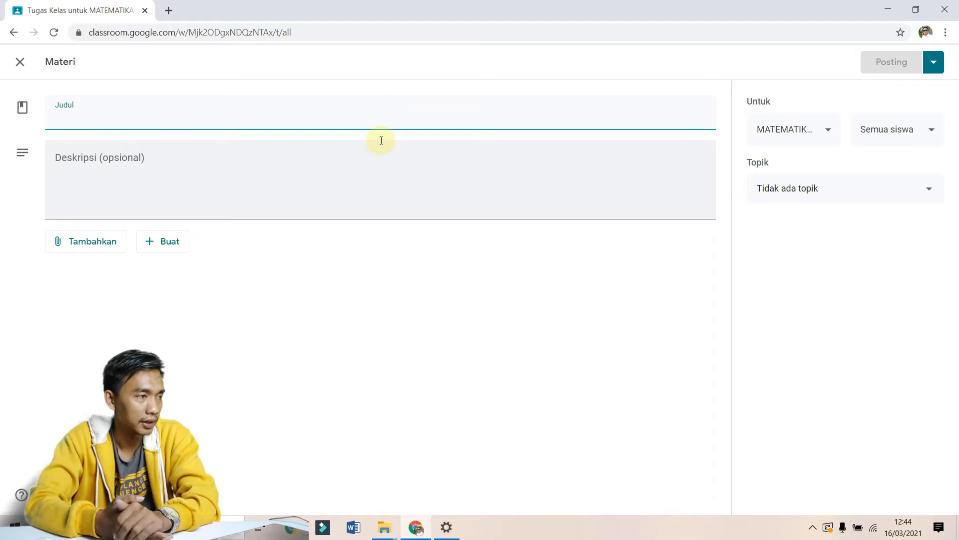
pyautogui.write('BILANGAN GANJIL')
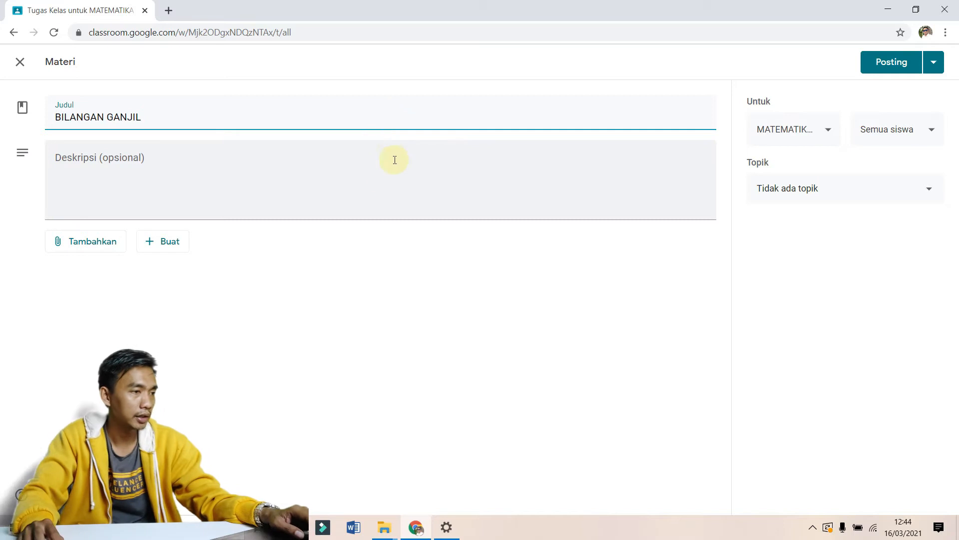
pyautogui.click(386, 182)
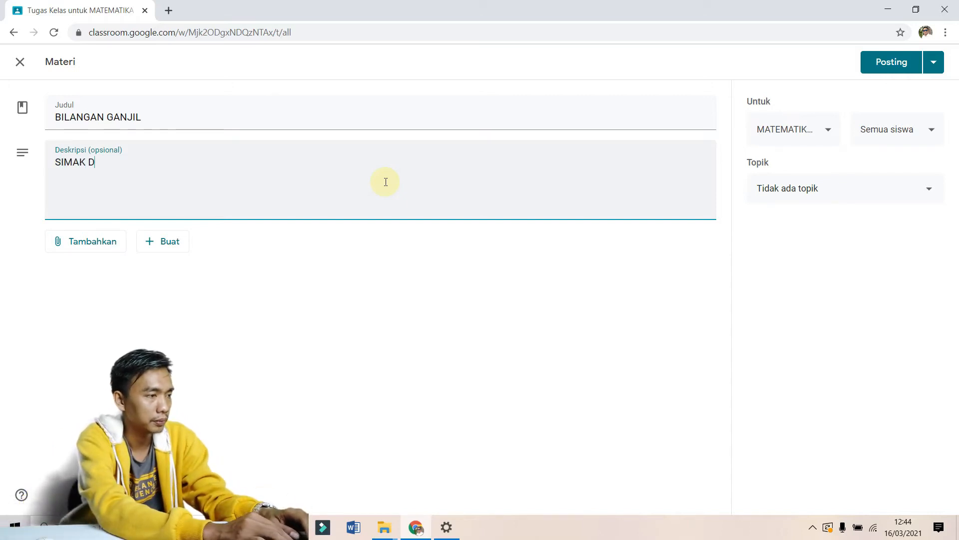
pyautogui.write('BAIK2')
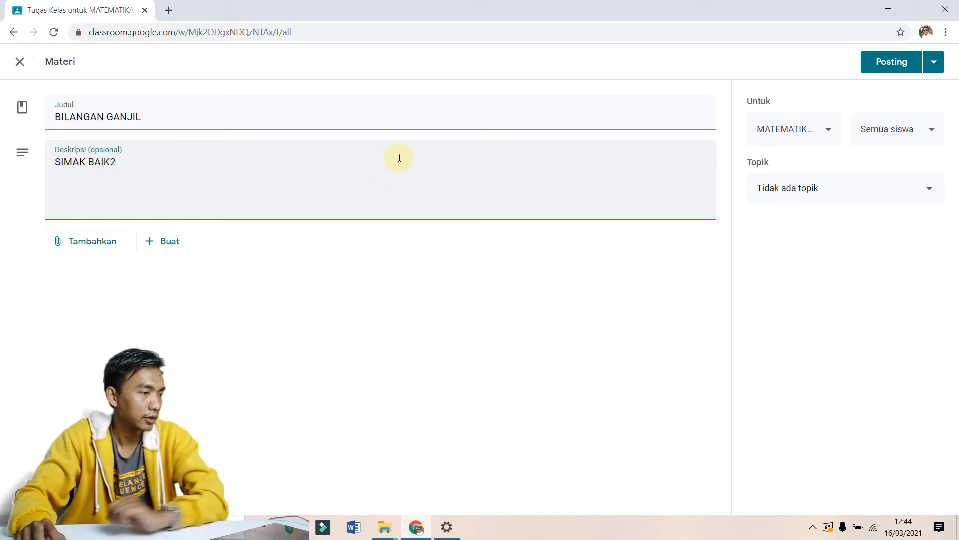
# Step: Look through the attachment sources and the new file types available for the material without adding anything
pyautogui.click(95, 247)
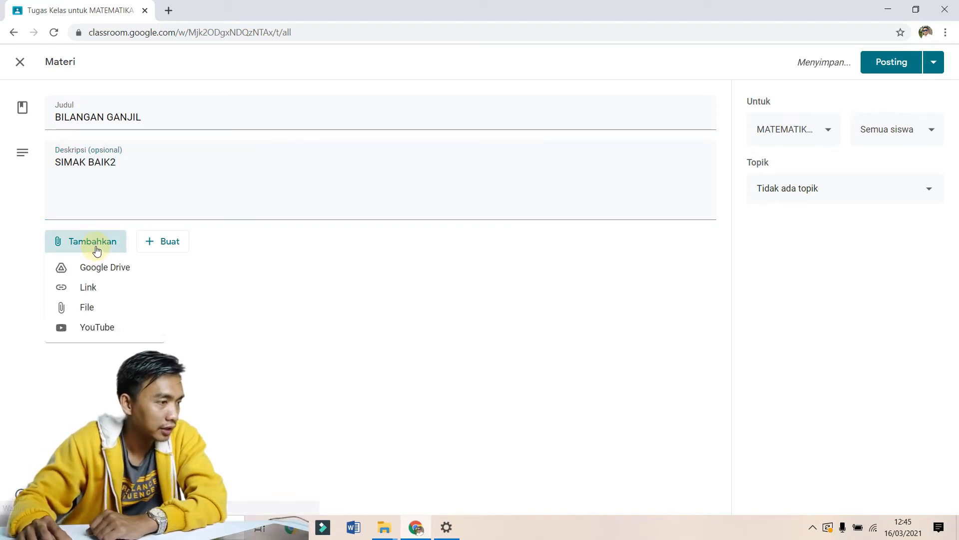
pyautogui.click(245, 274)
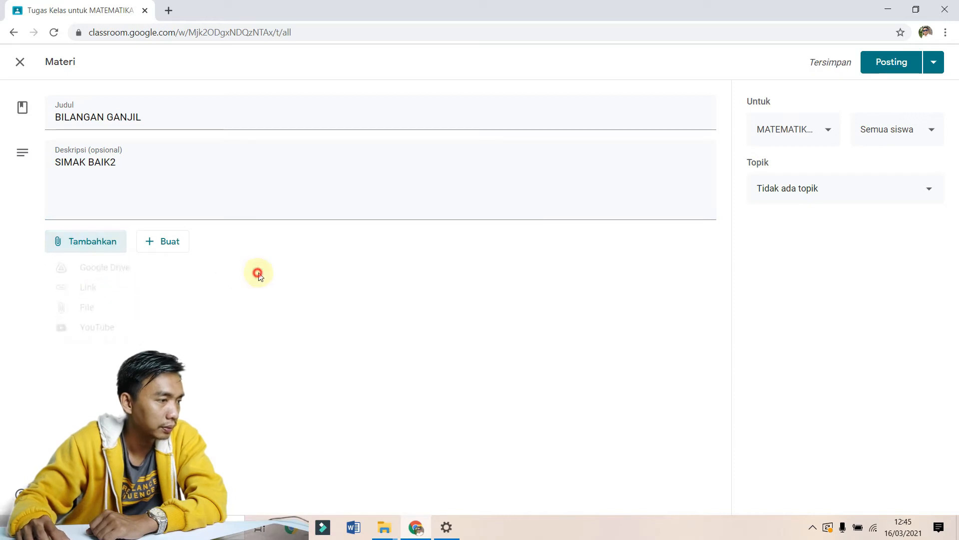
pyautogui.click(171, 244)
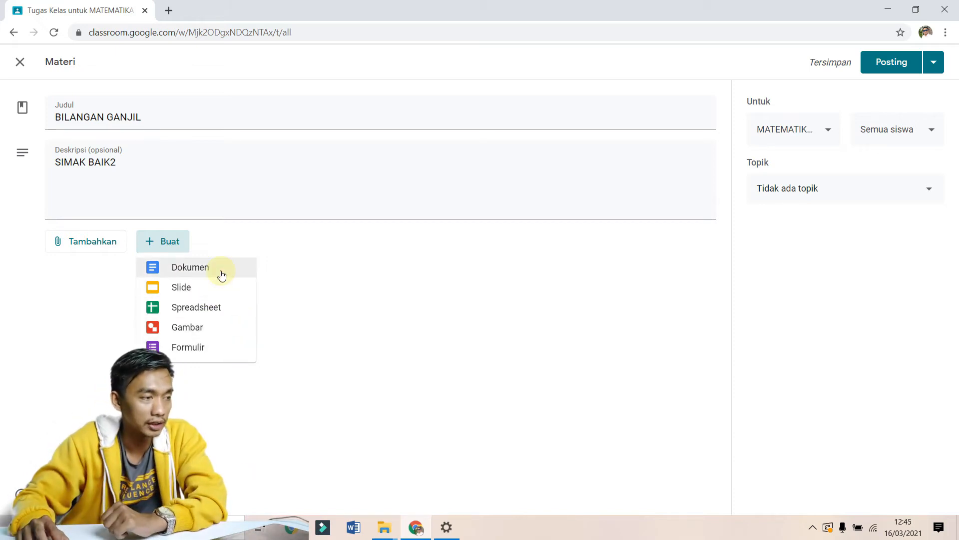
pyautogui.click(348, 278)
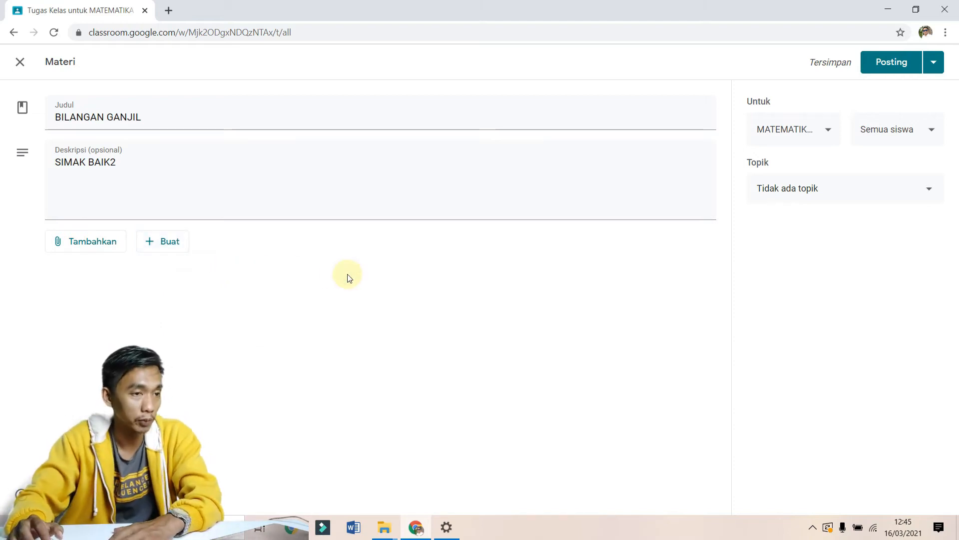
# Step: Review which classes and students the material can be shared with, keeping MATEMATIKA WAJIB and all students
pyautogui.click(808, 134)
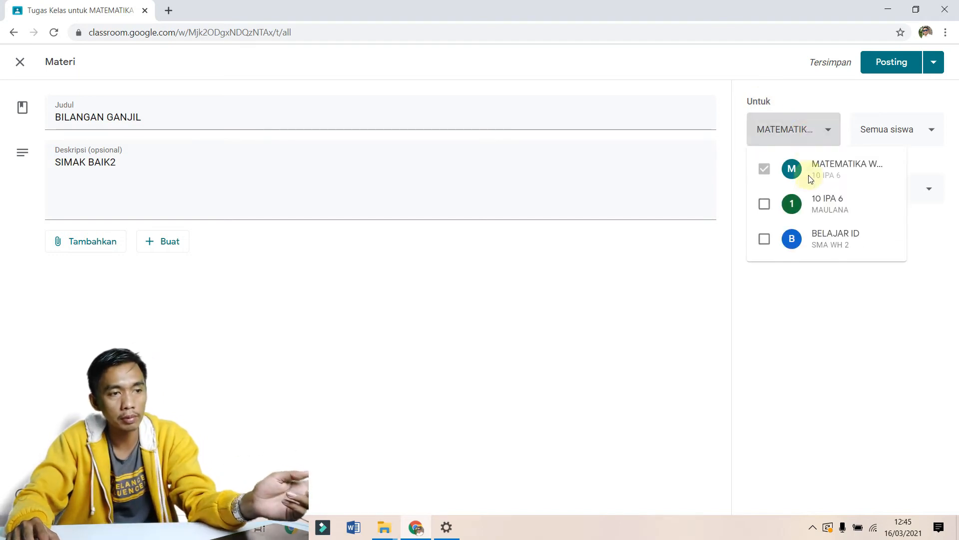
pyautogui.click(794, 324)
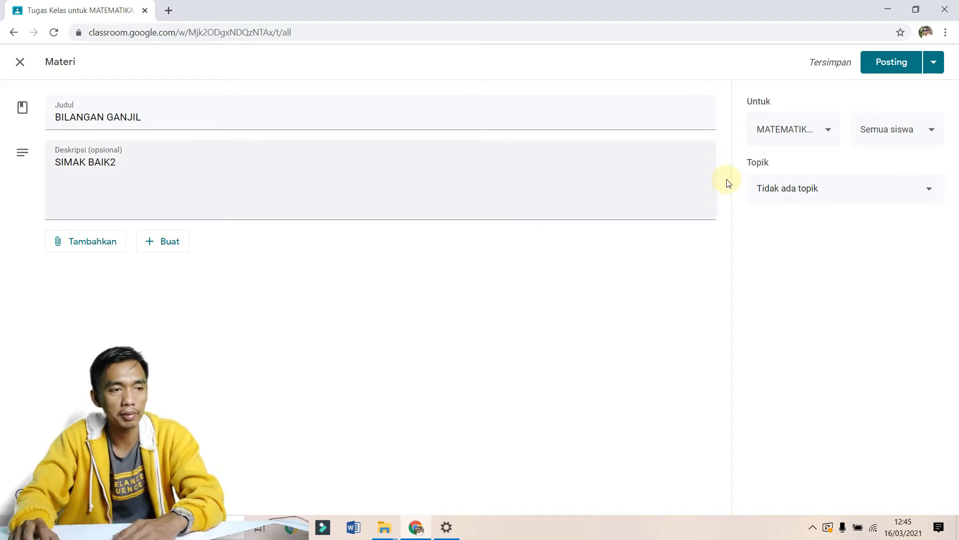
pyautogui.click(812, 130)
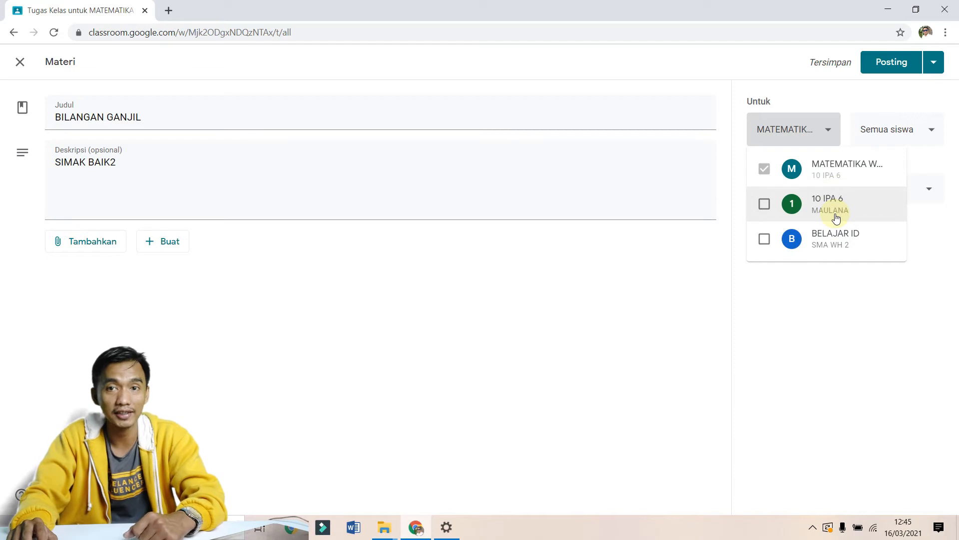
pyautogui.click(835, 300)
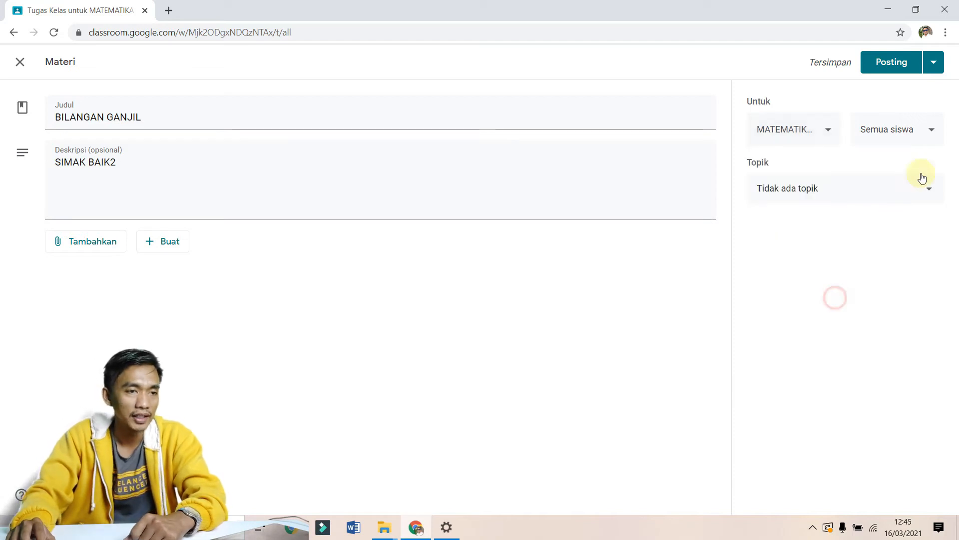
pyautogui.click(929, 142)
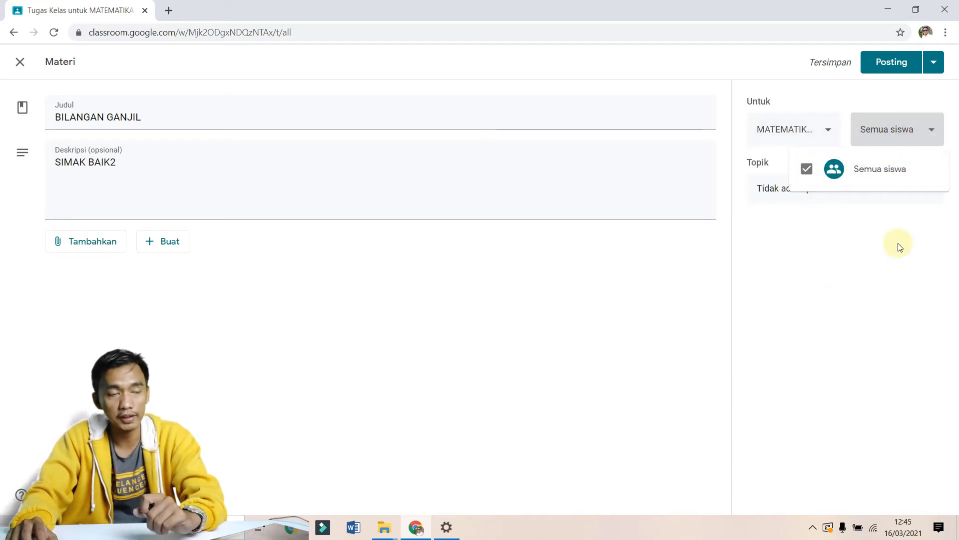
pyautogui.click(890, 259)
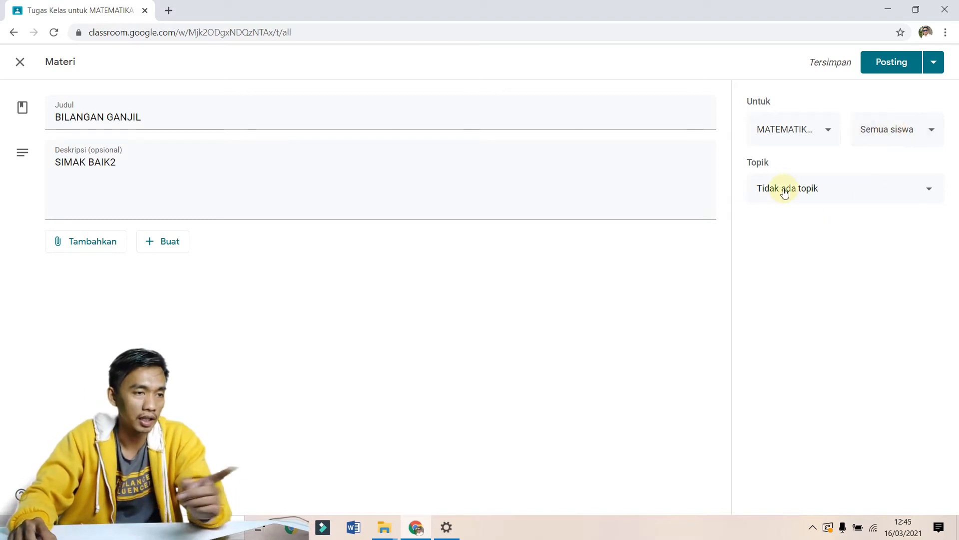
# Step: Assign the material to the BILANGAN topic and post it immediately after checking the other publishing options
pyautogui.click(816, 197)
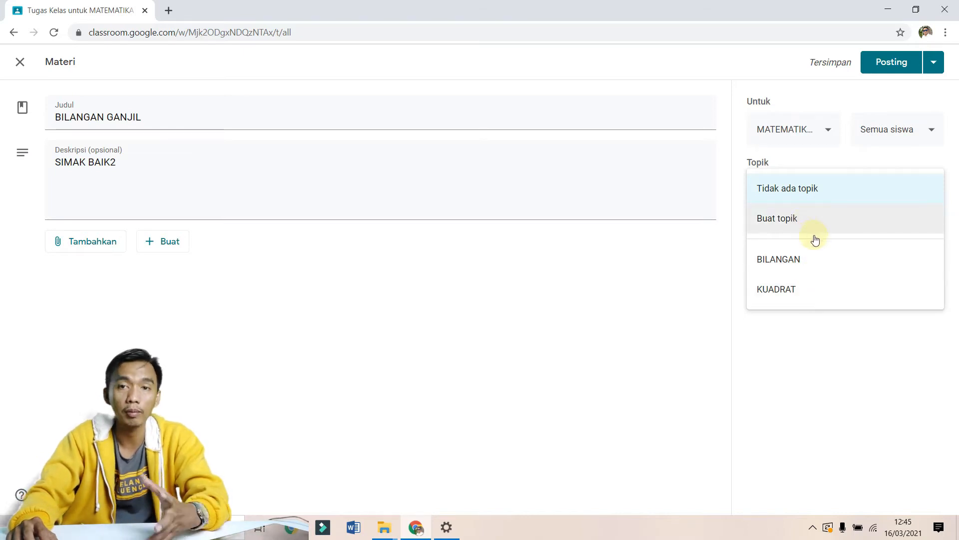
pyautogui.click(829, 267)
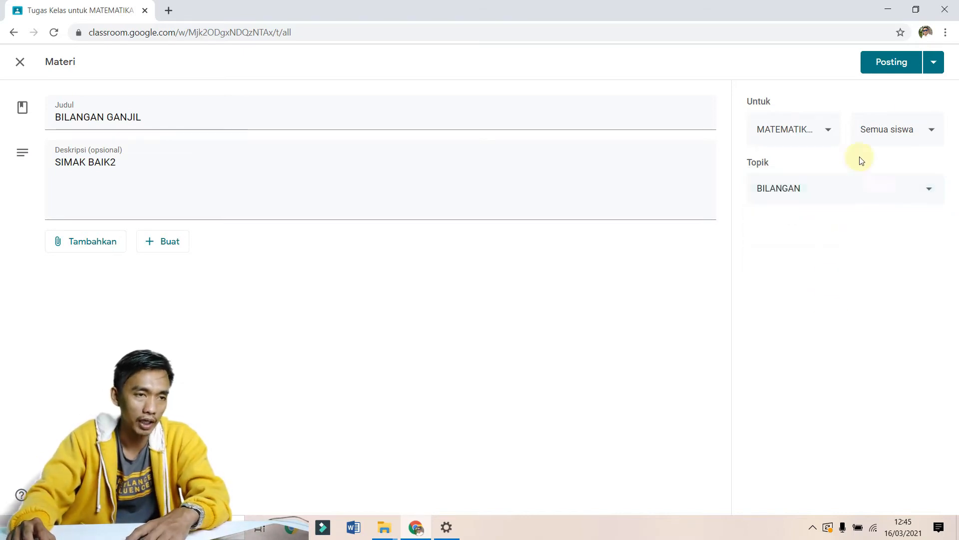
pyautogui.click(934, 63)
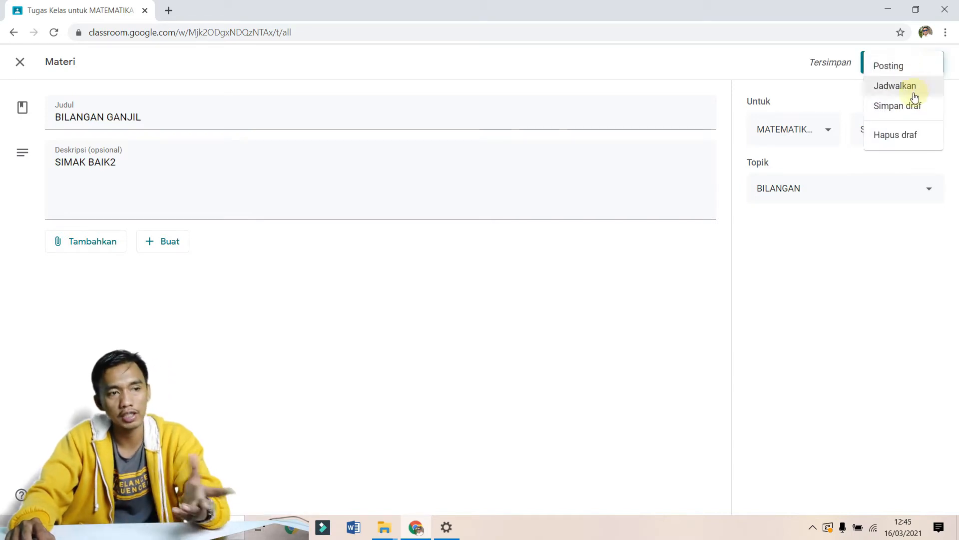
pyautogui.click(881, 229)
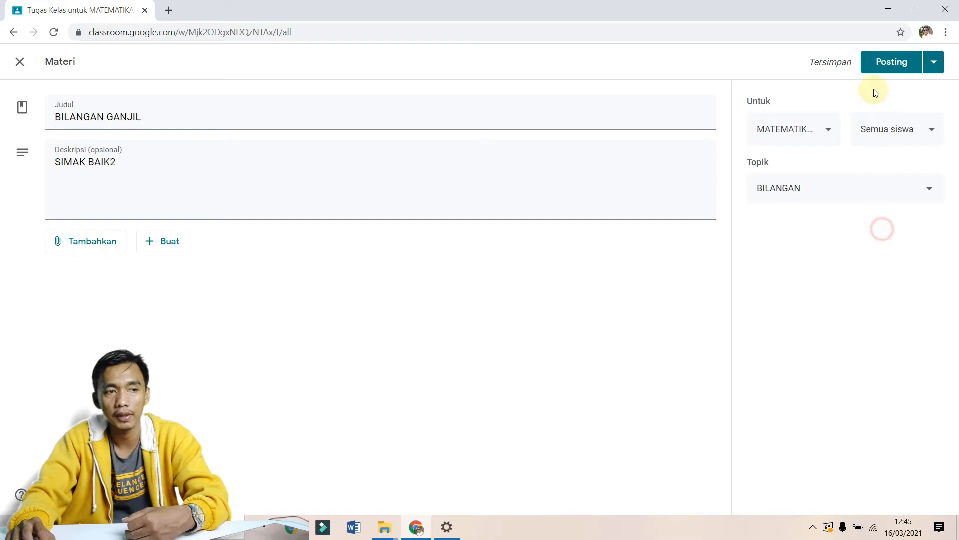
pyautogui.click(895, 63)
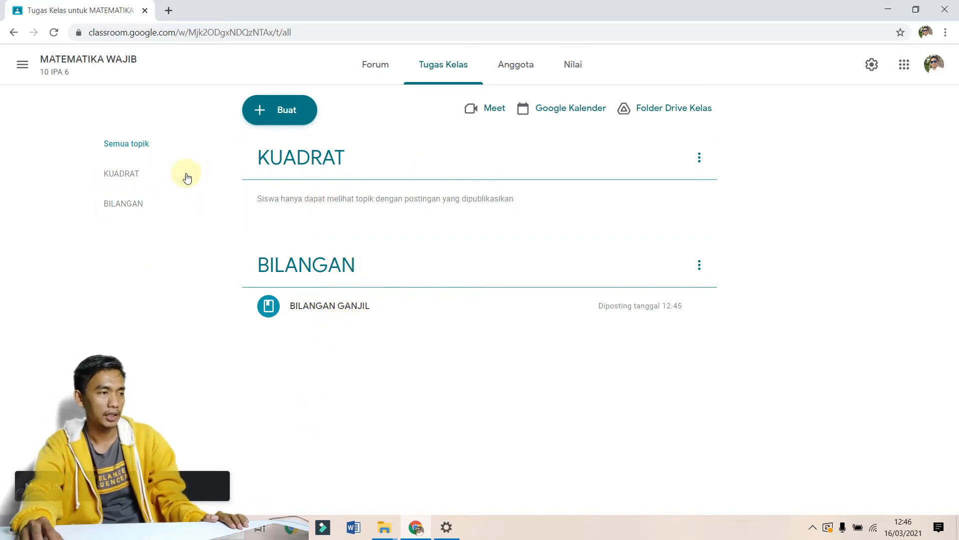
# Step: View the classwork under the KUADRAT and BILANGAN topics, and return to the view of all topics
pyautogui.click(142, 174)
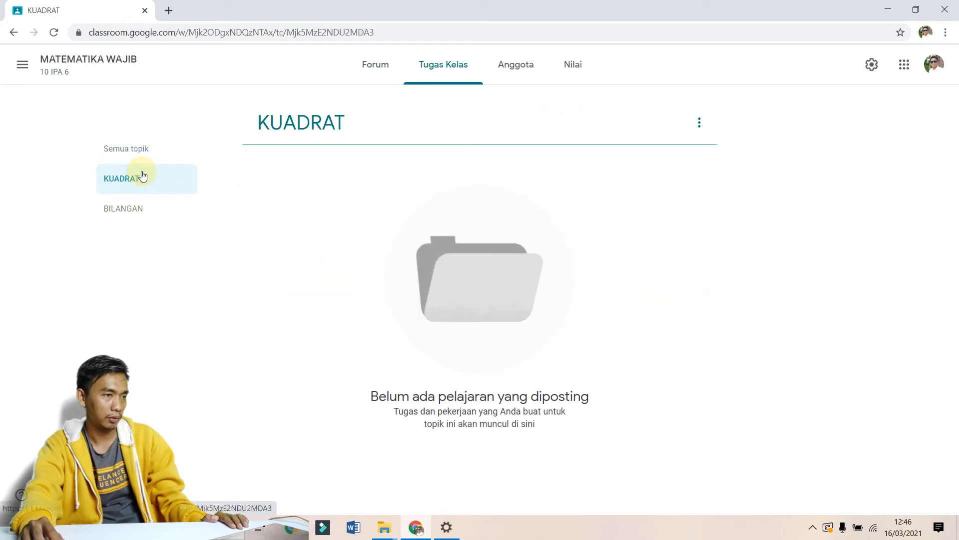
pyautogui.click(141, 205)
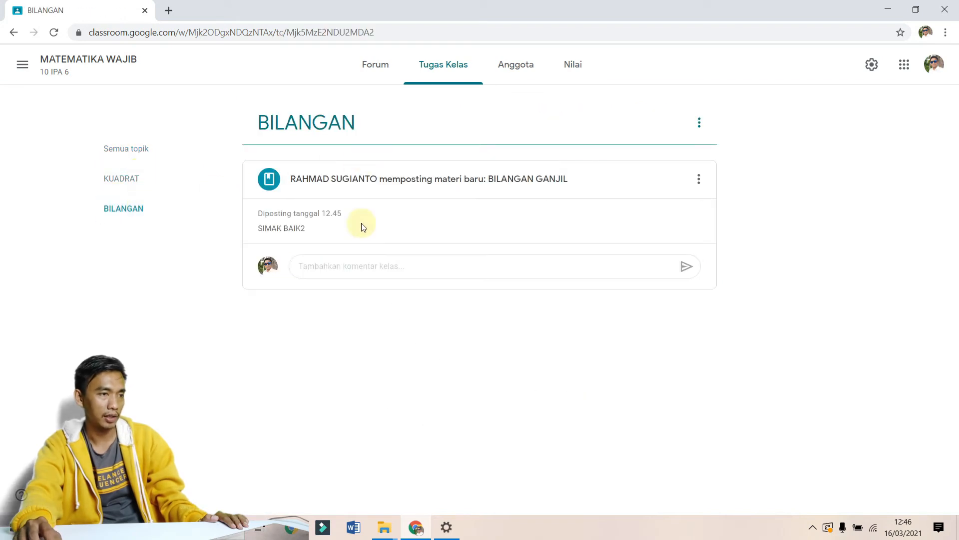
pyautogui.click(145, 179)
pyautogui.click(145, 155)
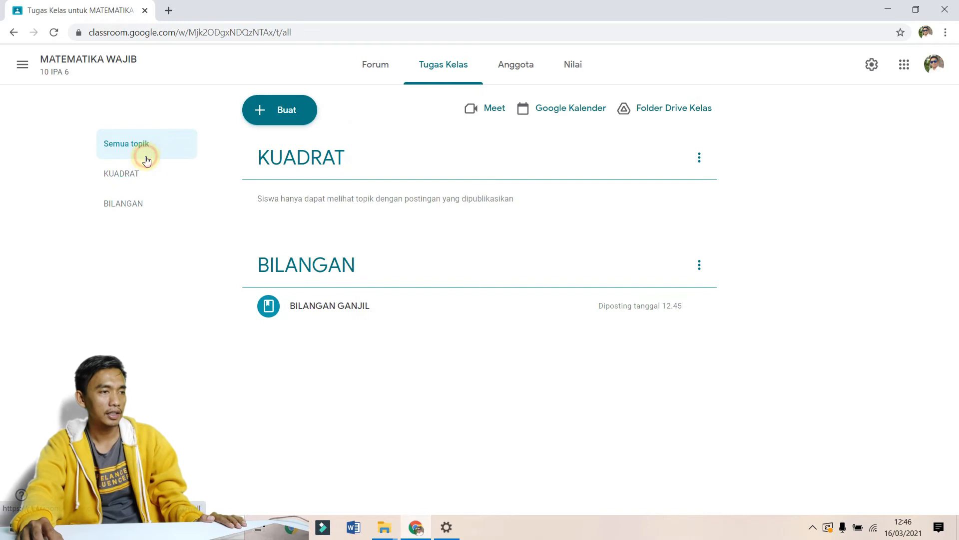
# Step: Start a new assignment, dismiss the rubric tip, and enter the title TUGAS 1 and the instructions YA BEGITULAH
pyautogui.click(316, 109)
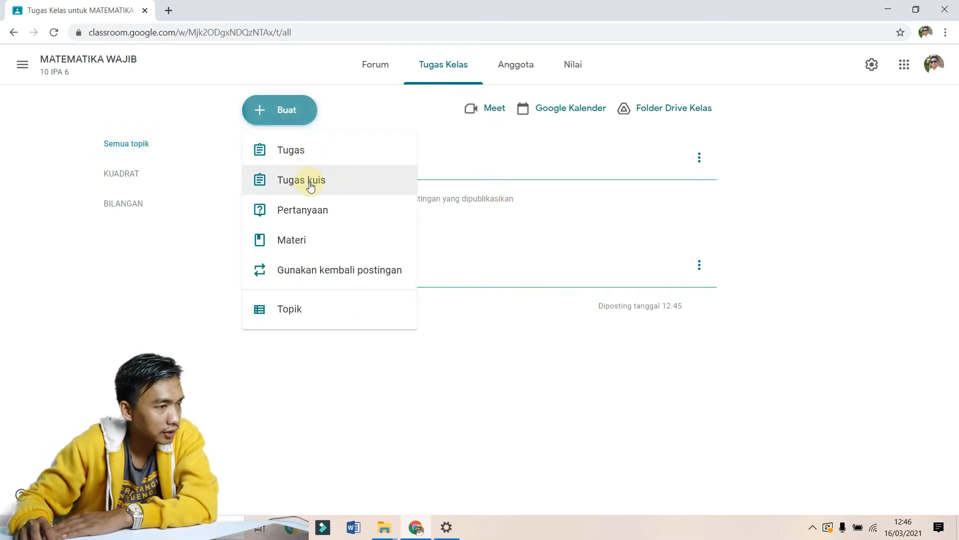
pyautogui.click(314, 158)
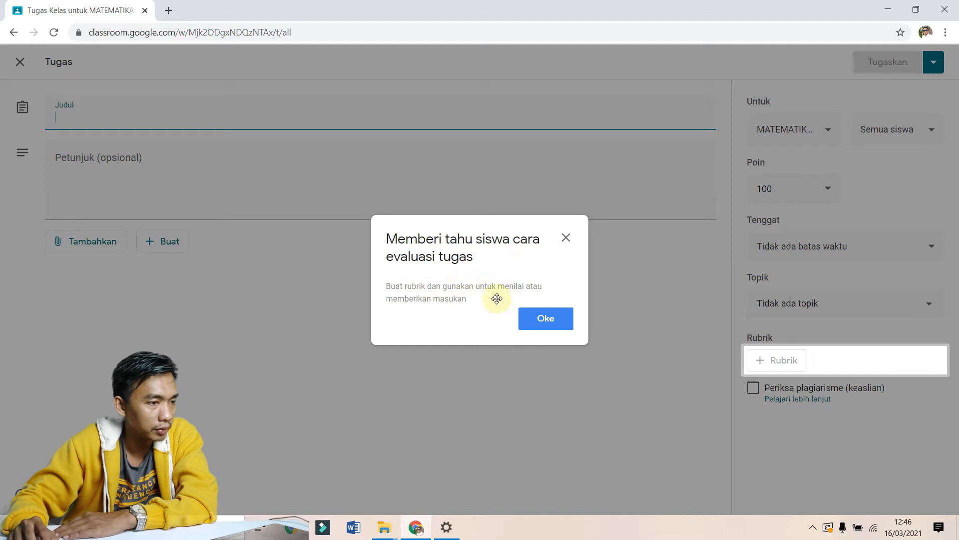
pyautogui.click(544, 319)
pyautogui.click(775, 360)
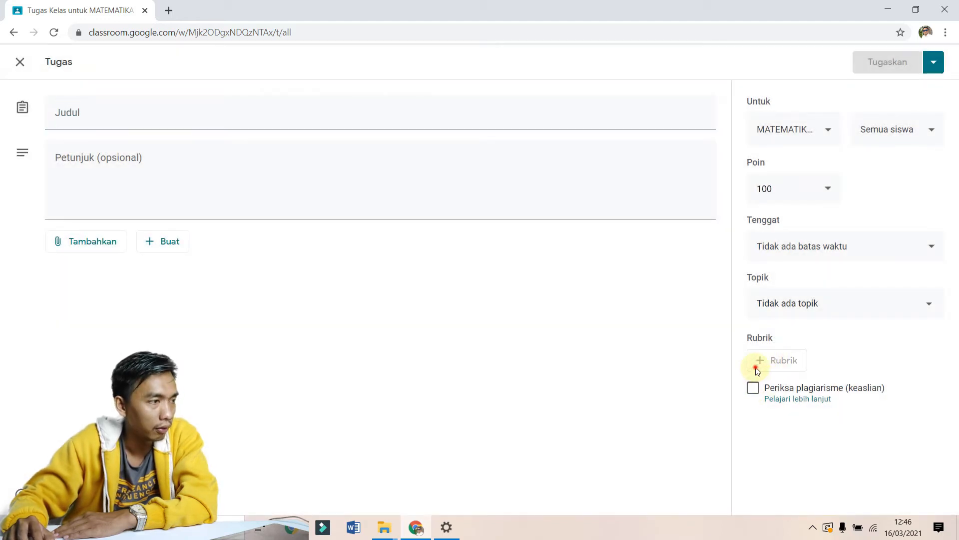
pyautogui.click(323, 111)
pyautogui.click(23, 109)
pyautogui.click(70, 113)
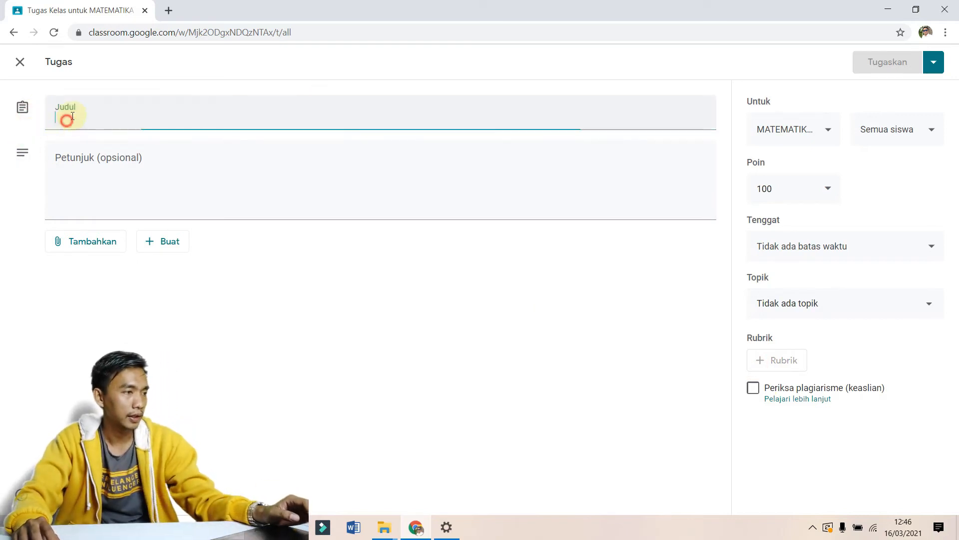
pyautogui.write('TUGAS 1')
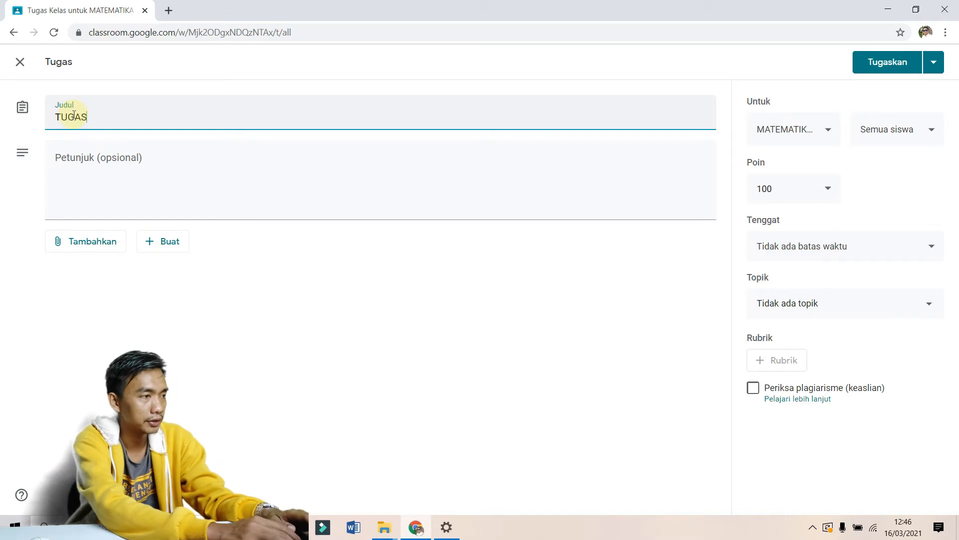
pyautogui.click(93, 153)
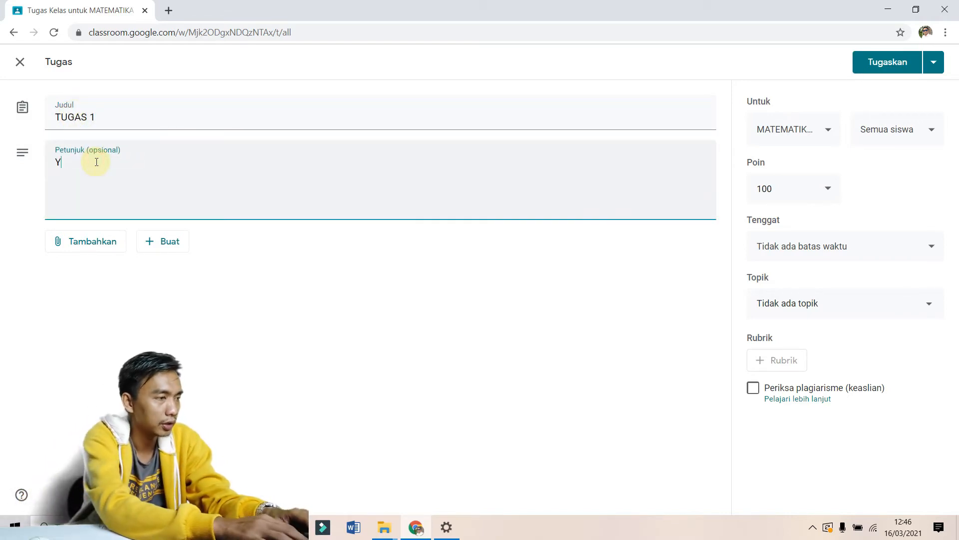
pyautogui.write('ULAH')
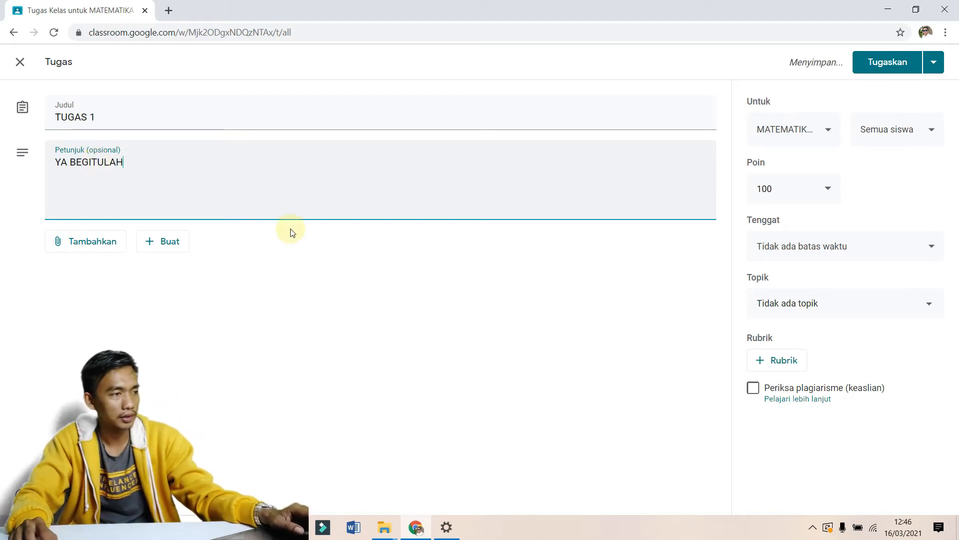
pyautogui.click(319, 277)
# Step: Check the assignment's attachment sources, then create a new Google Form for it and enter DSSA as the form title
pyautogui.click(114, 247)
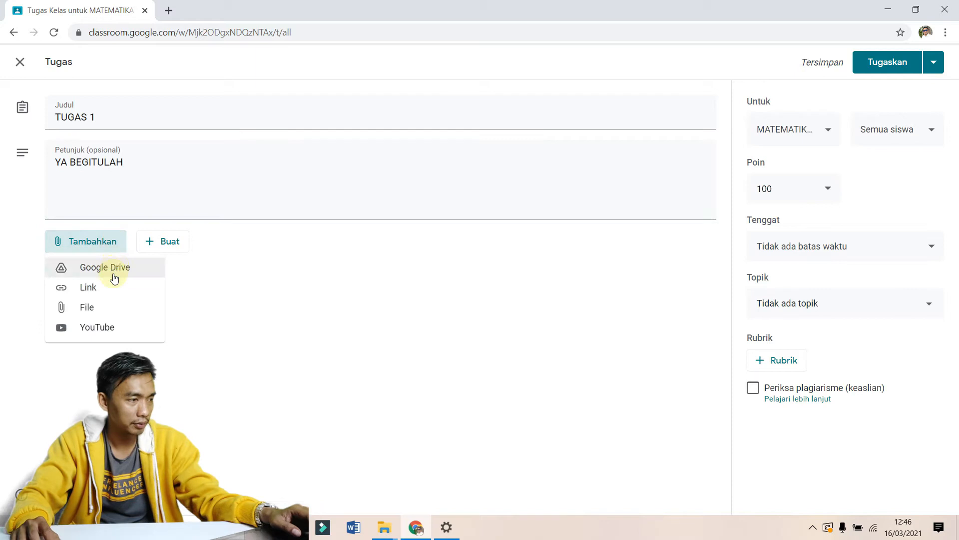
pyautogui.click(199, 272)
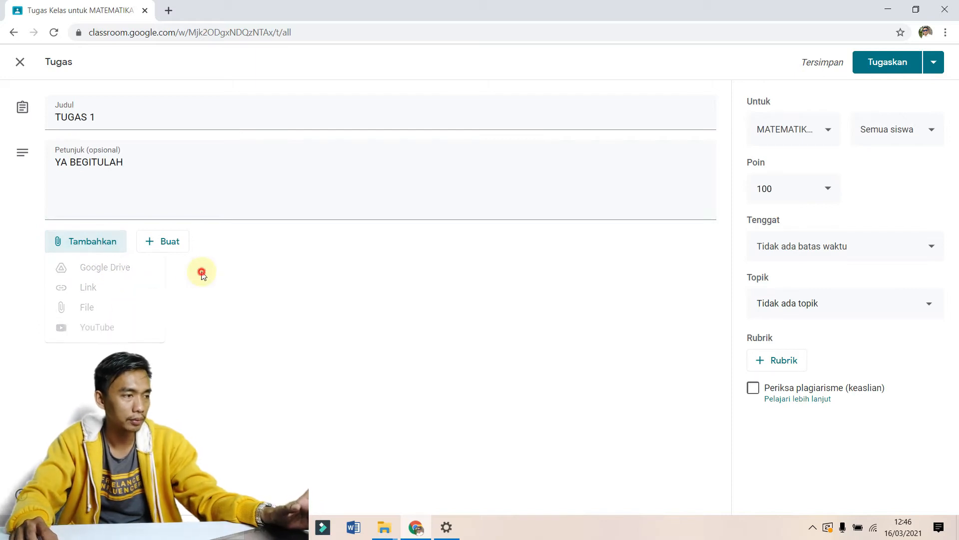
pyautogui.click(163, 242)
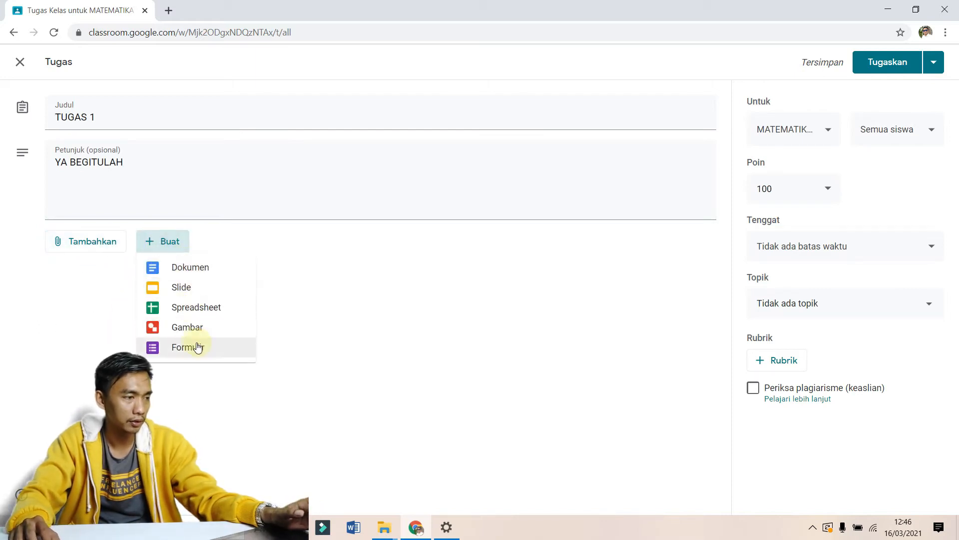
pyautogui.click(200, 350)
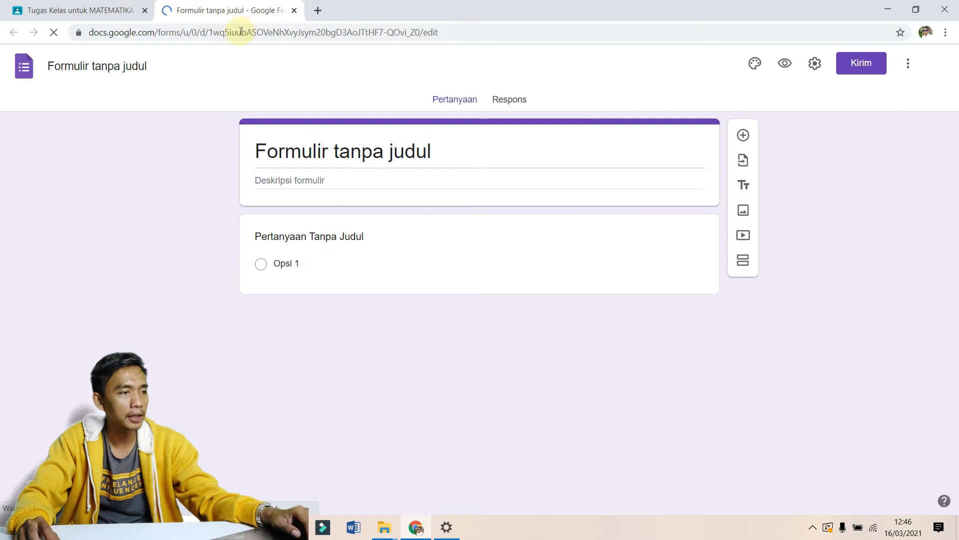
pyautogui.click(320, 148)
pyautogui.write('DSSA')
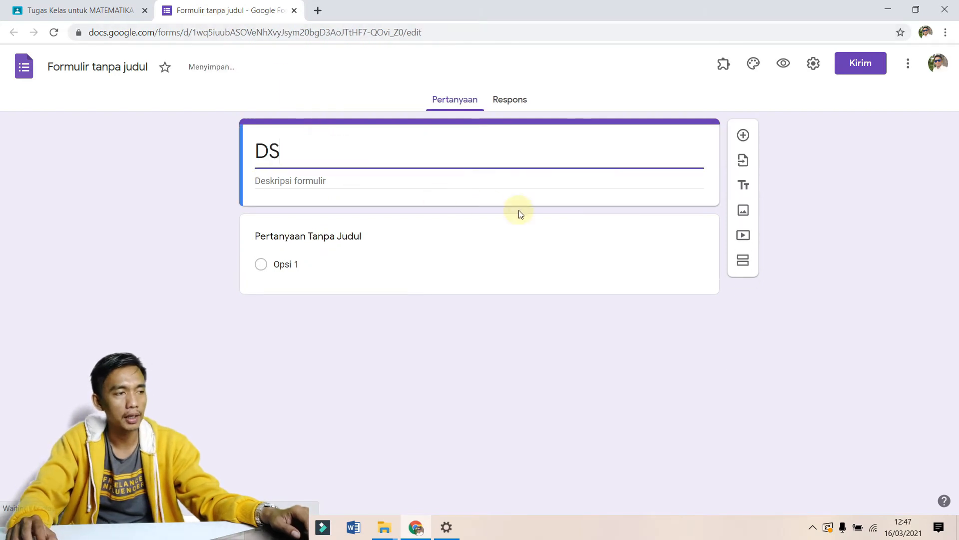
# Step: Close the form and examine the assignment's class, student, points and due date options
pyautogui.click(293, 10)
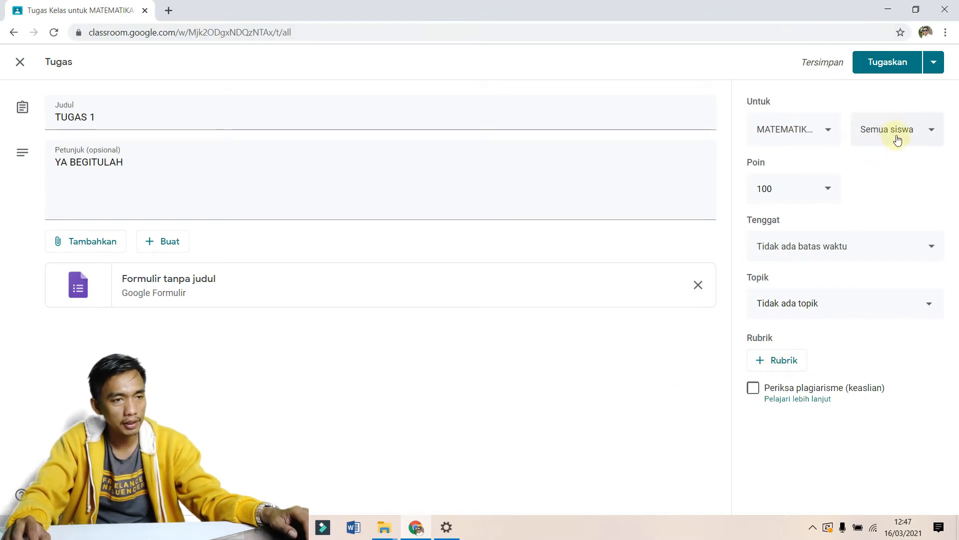
pyautogui.click(811, 132)
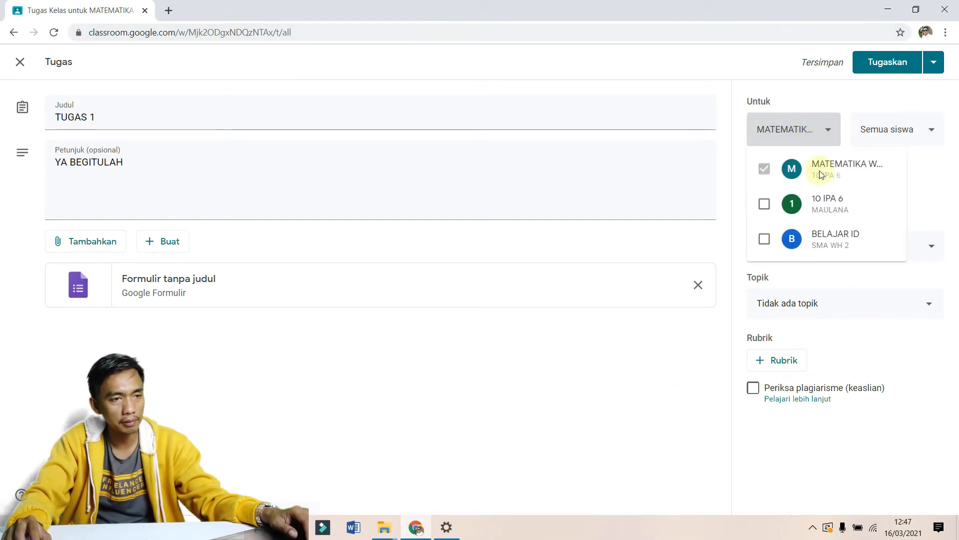
pyautogui.click(912, 126)
pyautogui.click(912, 128)
pyautogui.click(907, 212)
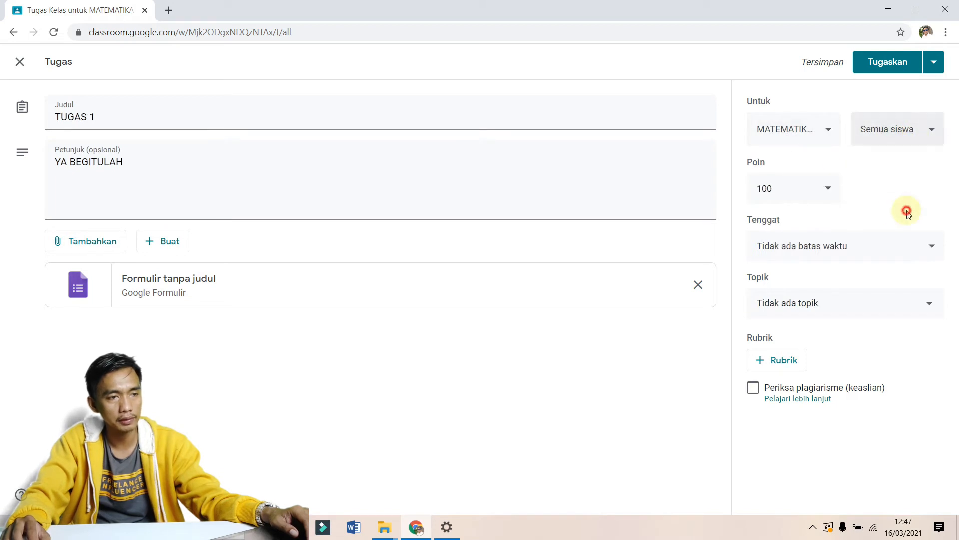
pyautogui.click(822, 189)
pyautogui.click(826, 190)
pyautogui.click(826, 191)
pyautogui.click(879, 217)
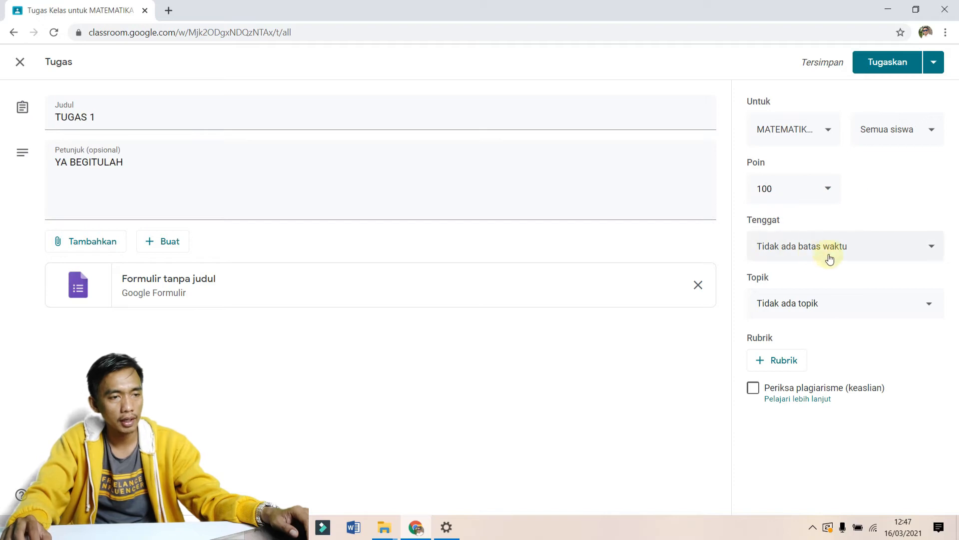
pyautogui.click(830, 257)
pyautogui.click(895, 214)
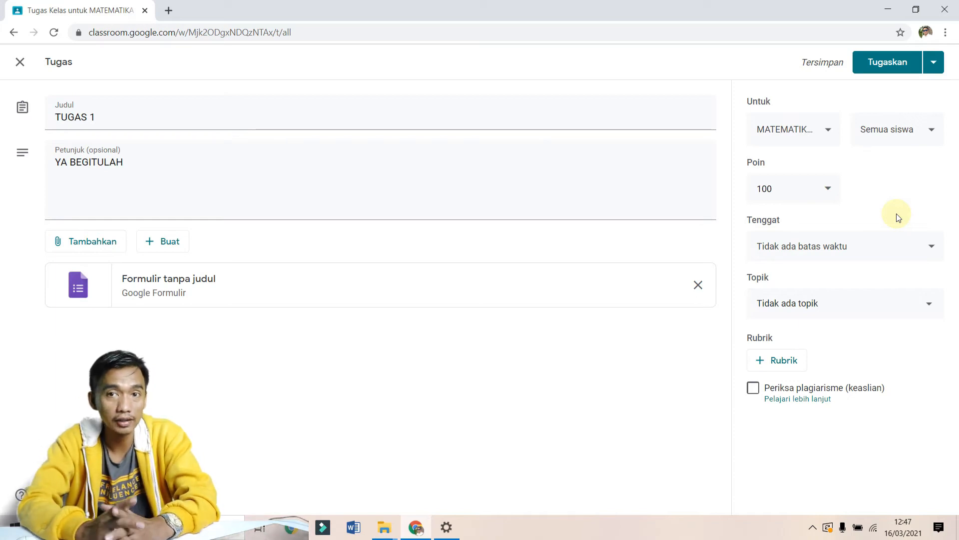
# Step: Assign TUGAS 1 to the KUADRAT topic after trying BILANGAN
pyautogui.click(878, 313)
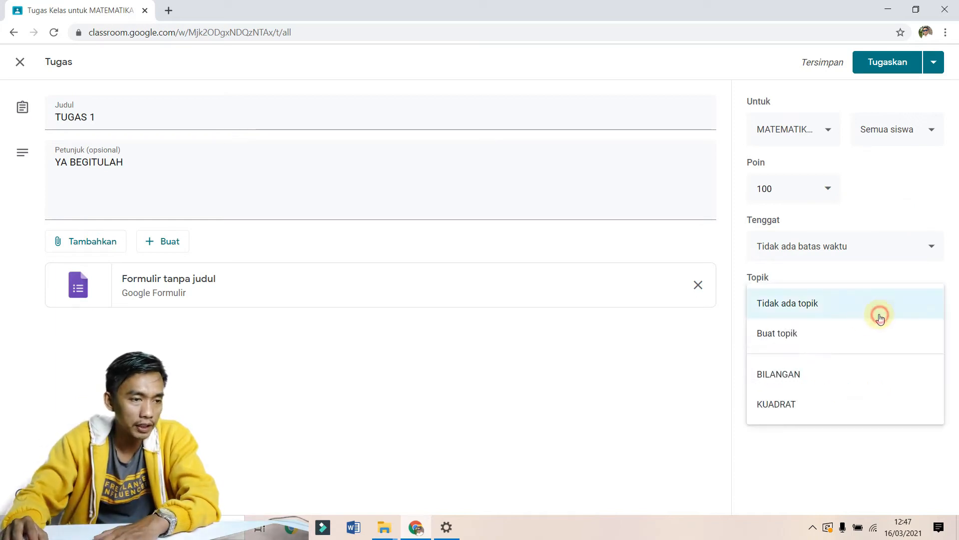
pyautogui.click(812, 383)
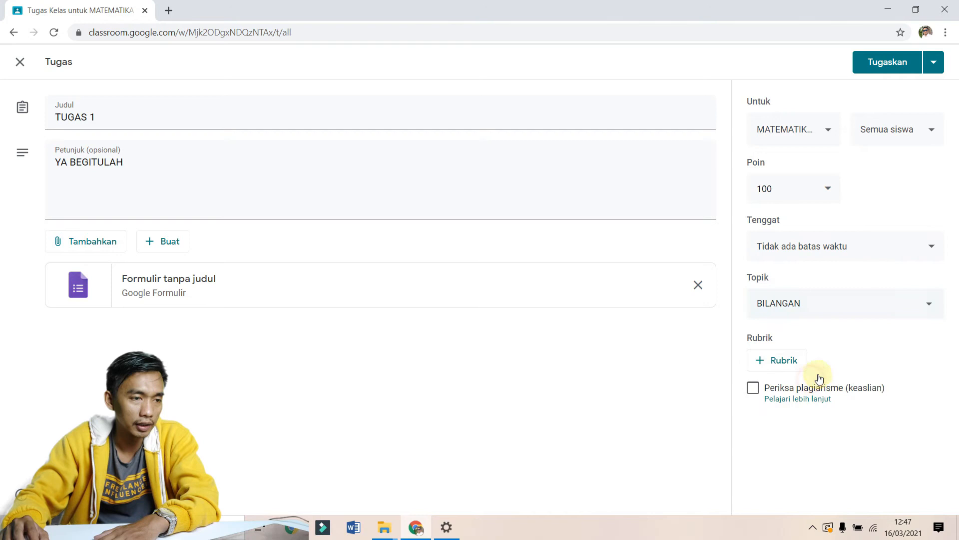
pyautogui.click(853, 305)
pyautogui.click(837, 343)
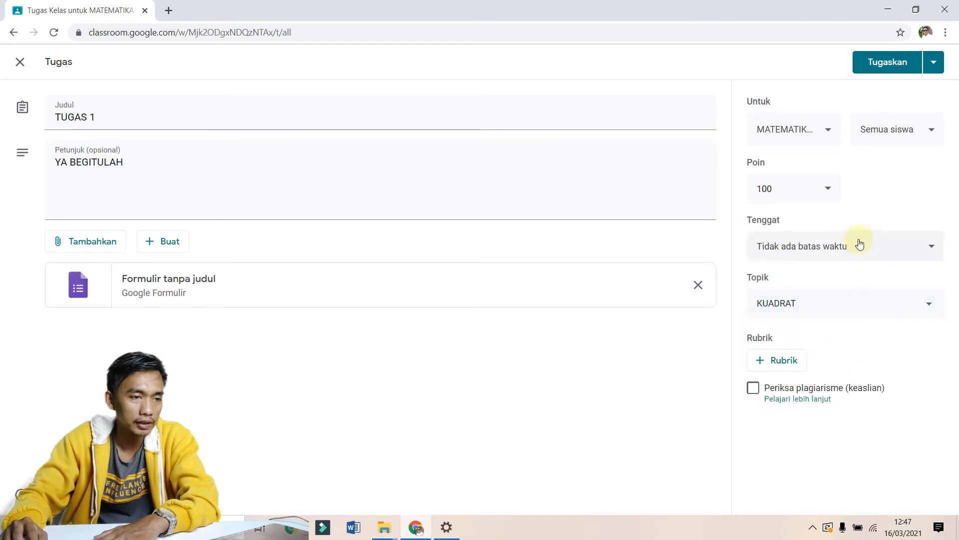
# Step: Set the assignment's due date to 18 Mar 2021 and its due time to 19.00
pyautogui.click(856, 243)
pyautogui.click(863, 298)
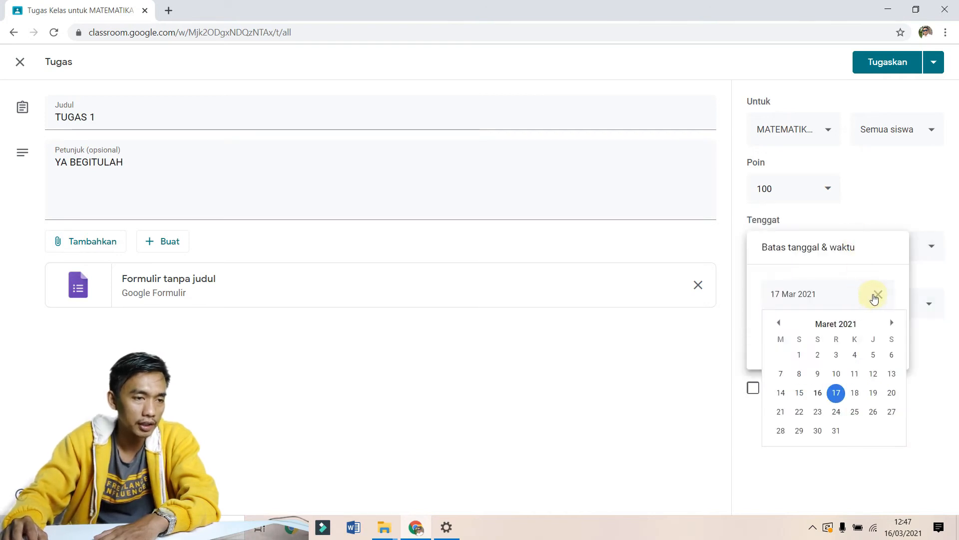
pyautogui.click(876, 297)
pyautogui.click(858, 297)
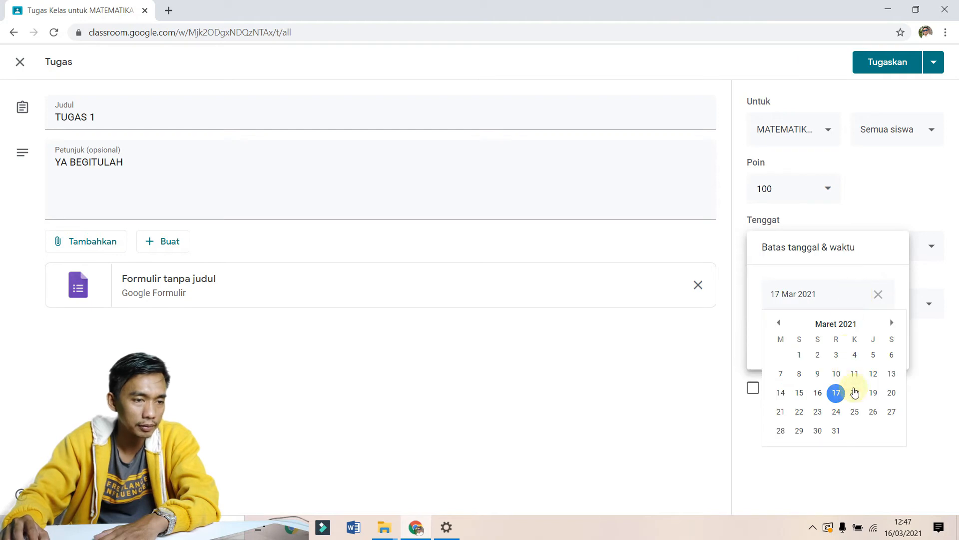
pyautogui.click(855, 393)
pyautogui.click(836, 336)
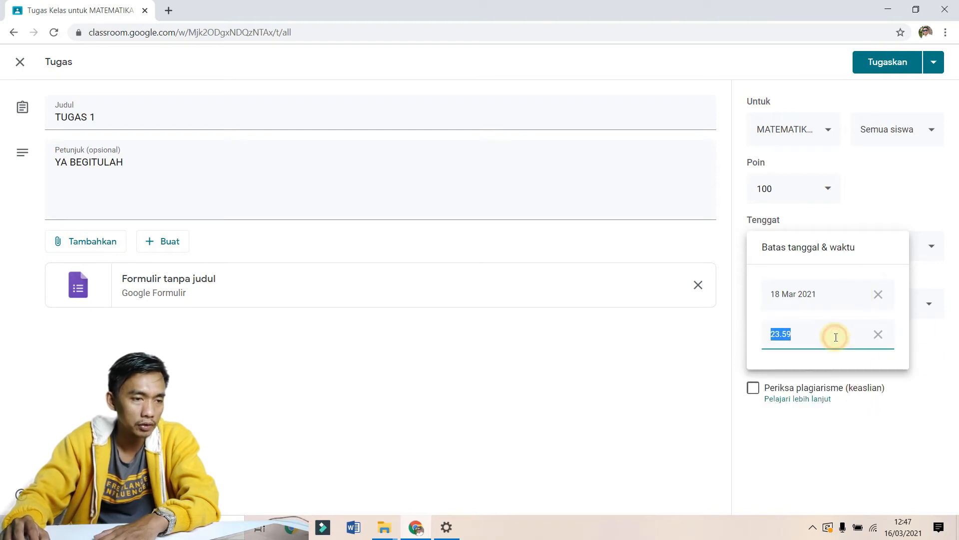
pyautogui.write('1')
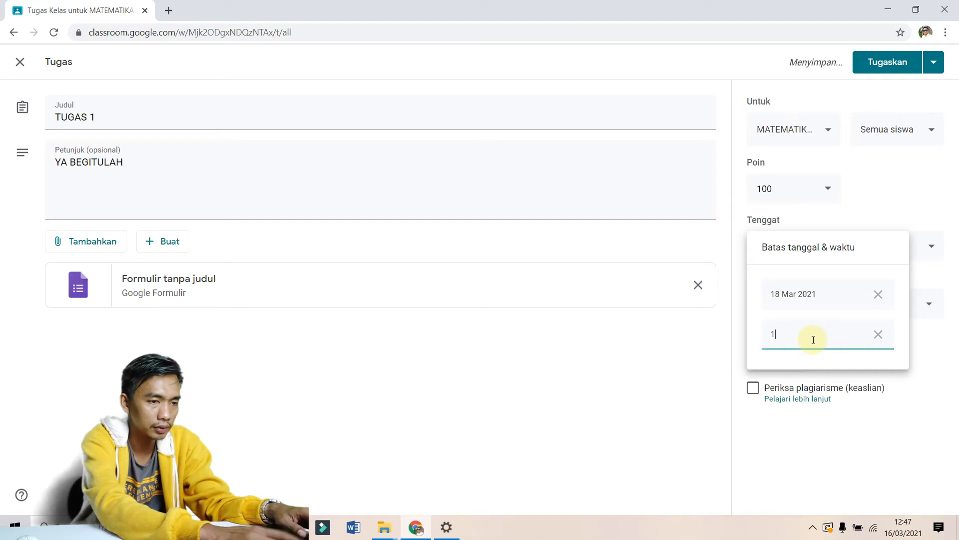
pyautogui.write('9.00')
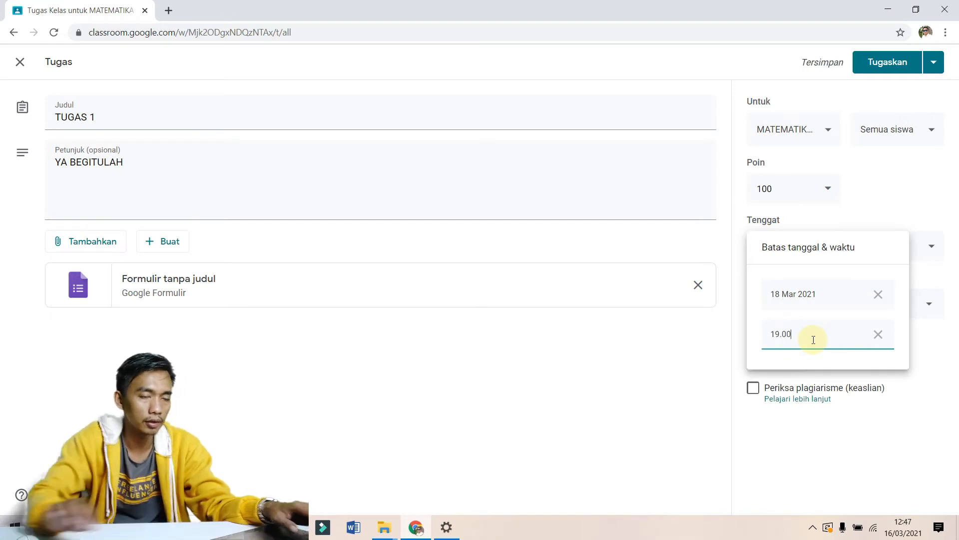
pyautogui.click(840, 407)
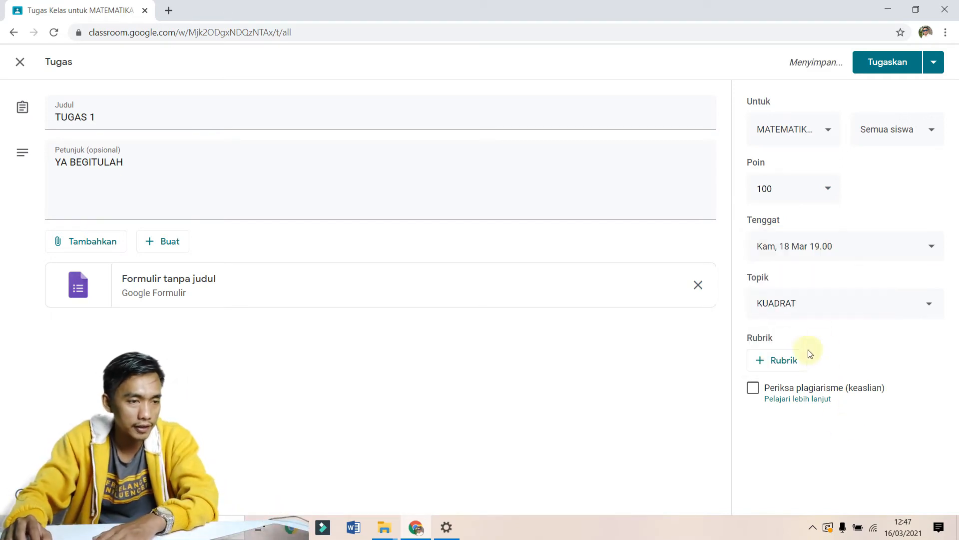
# Step: Create a new rubric for the assignment with scoring on and the points sorted in ascending order (Naik)
pyautogui.click(782, 367)
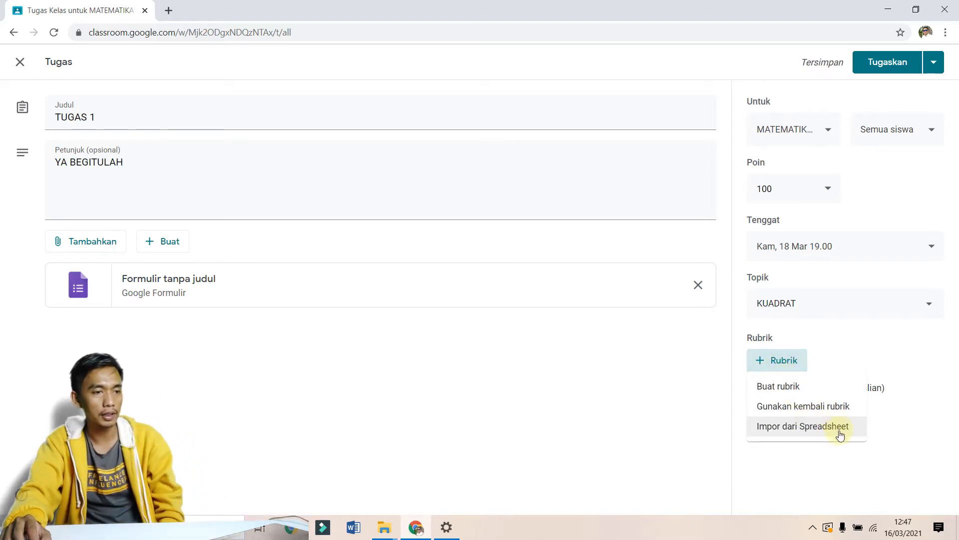
pyautogui.click(812, 388)
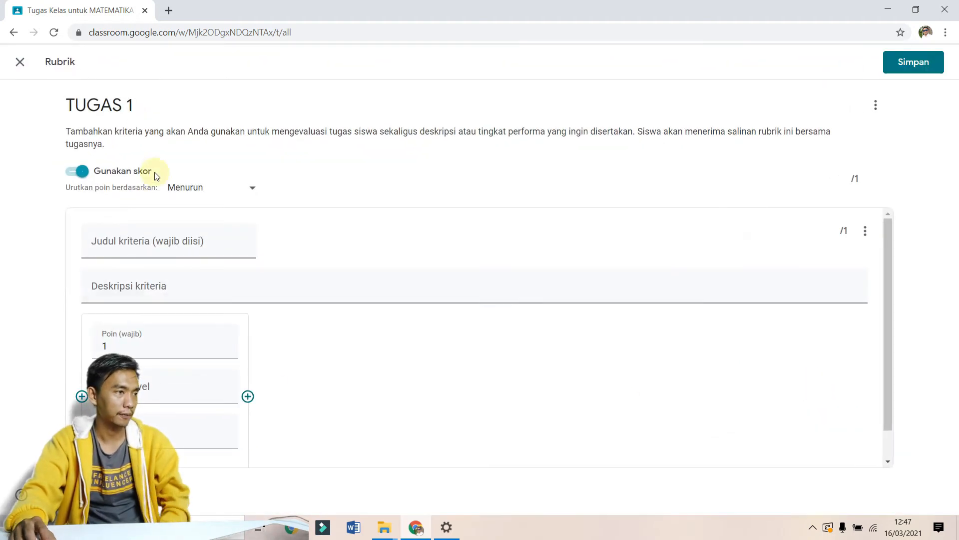
pyautogui.click(237, 187)
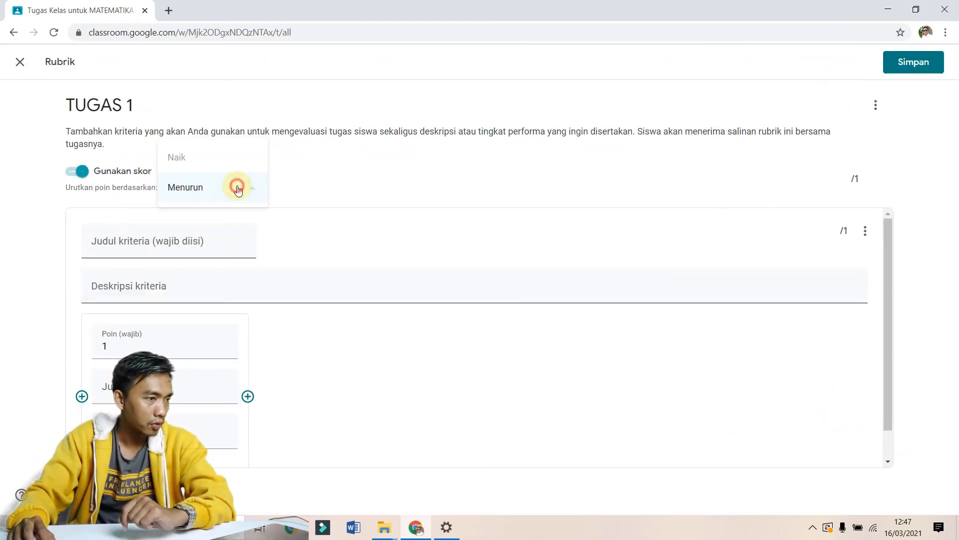
pyautogui.click(242, 156)
pyautogui.click(206, 242)
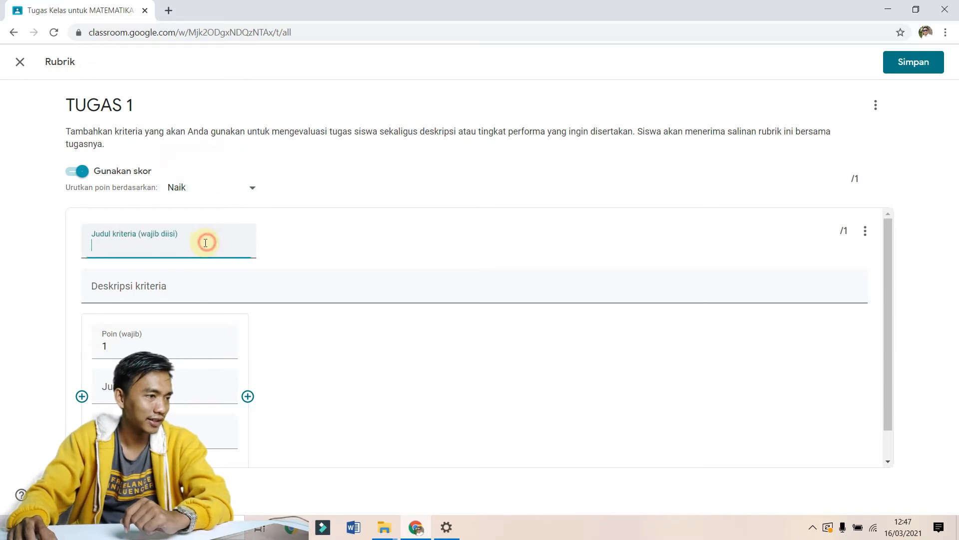
pyautogui.moveTo(886, 232); pyautogui.dragTo(505, 208)
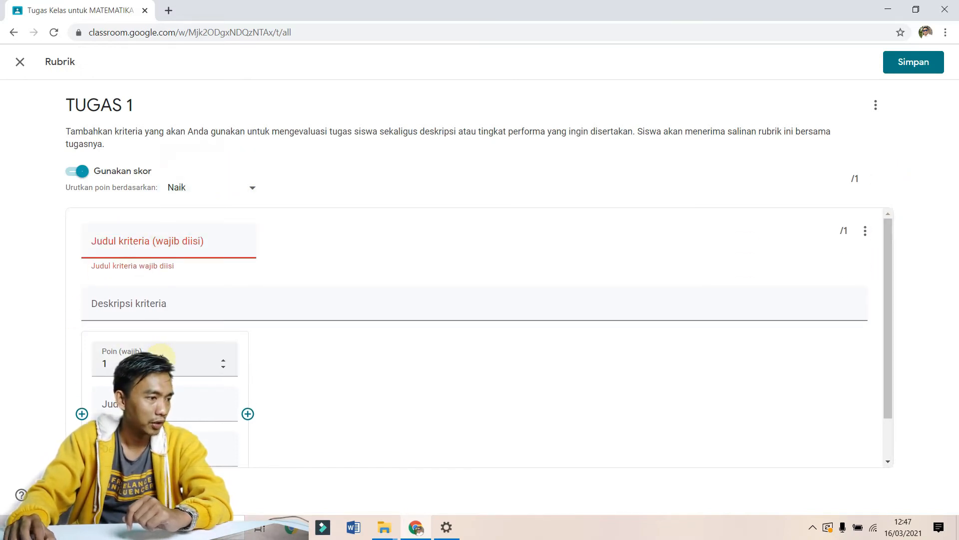
pyautogui.click(161, 357)
pyautogui.doubleClick(141, 336)
pyautogui.write('100')
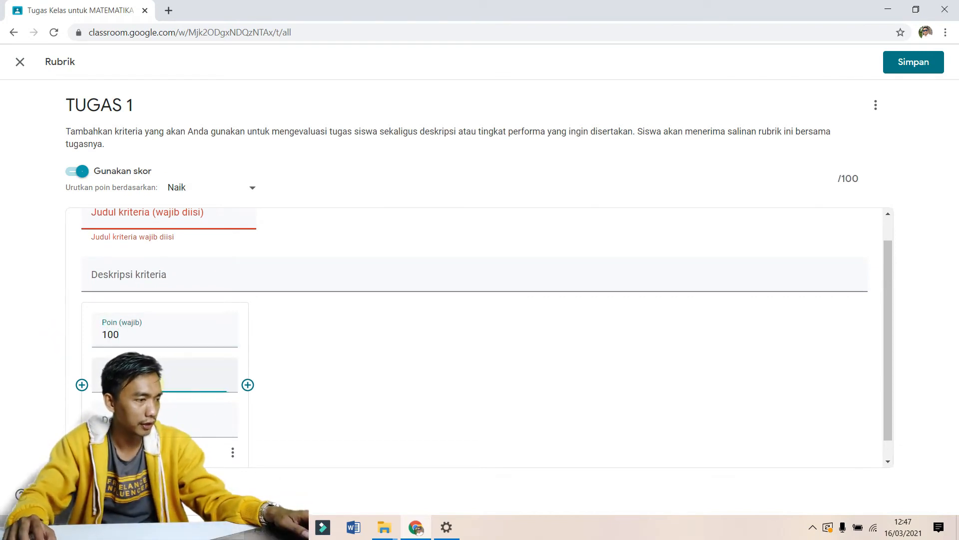
pyautogui.click(248, 386)
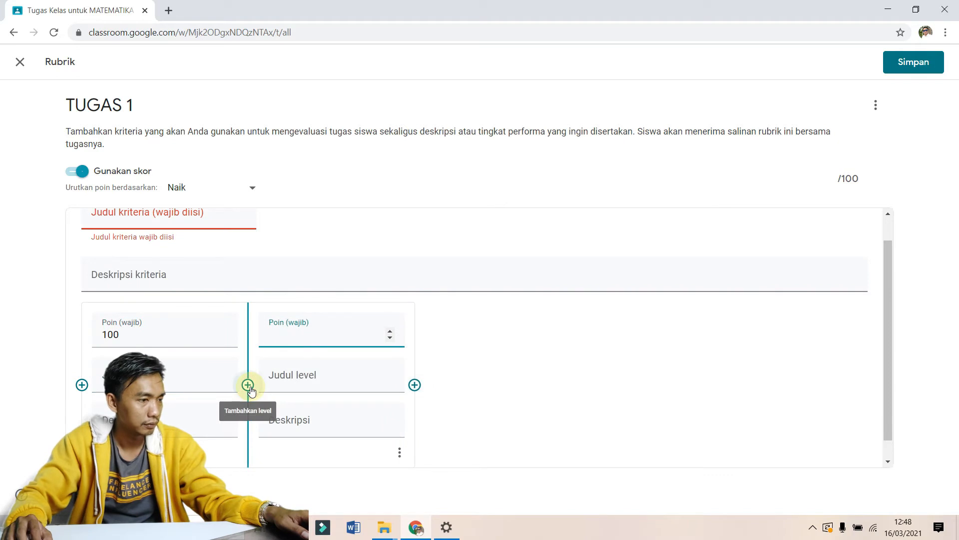
pyautogui.hotkey('ctrl', 'z')
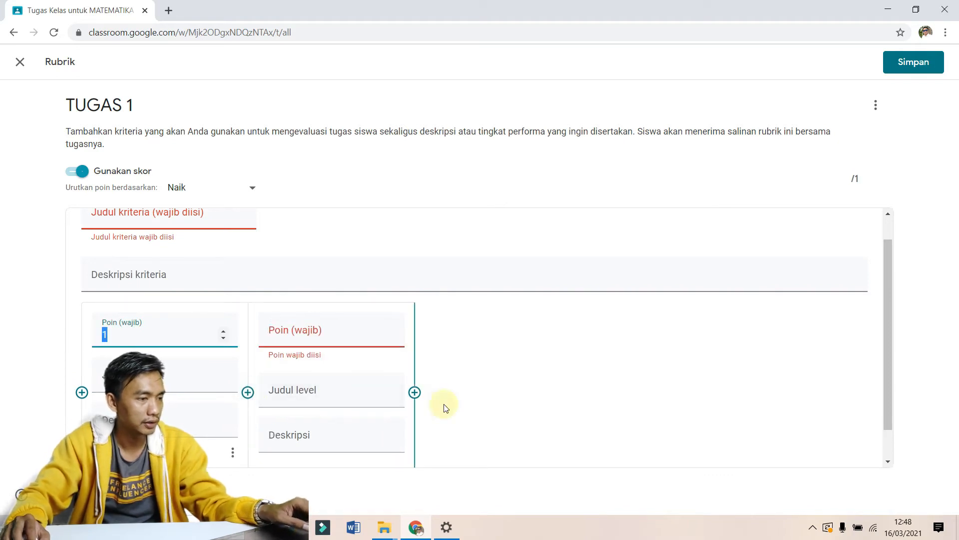
pyautogui.scroll(-1, 886, 290)
pyautogui.moveTo(354, 387)
pyautogui.click(400, 416)
pyautogui.click(376, 392)
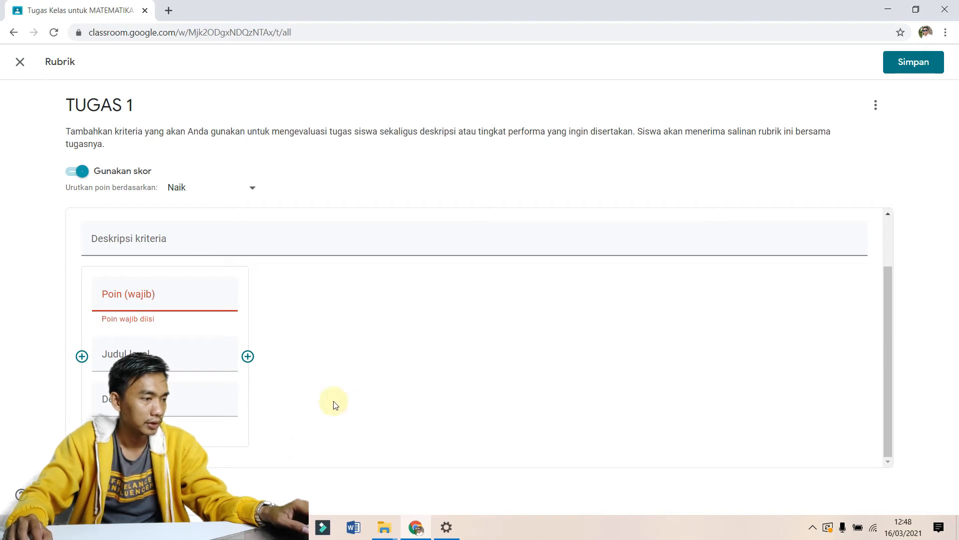
# Step: Set the rubric level's points to 10 and fill in its level title and description
pyautogui.click(161, 298)
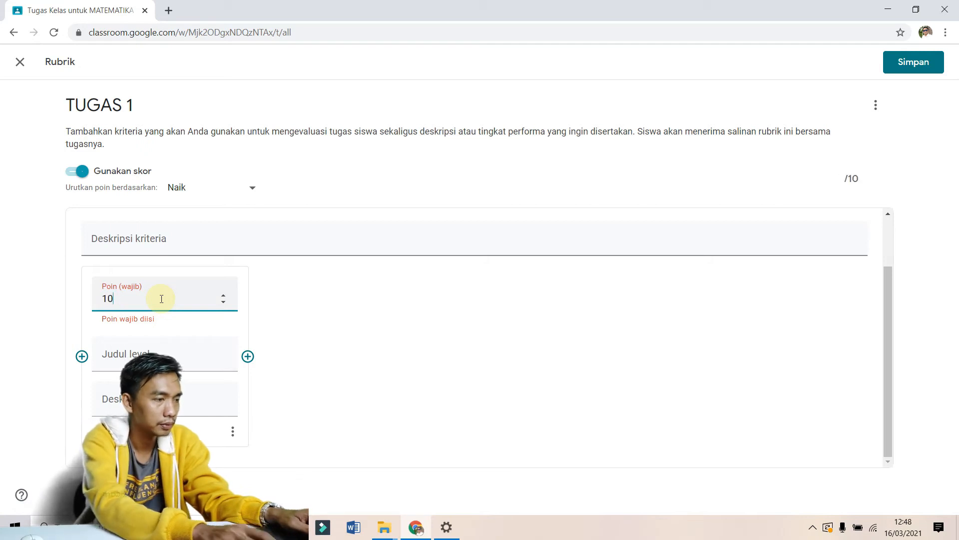
pyautogui.click(146, 348)
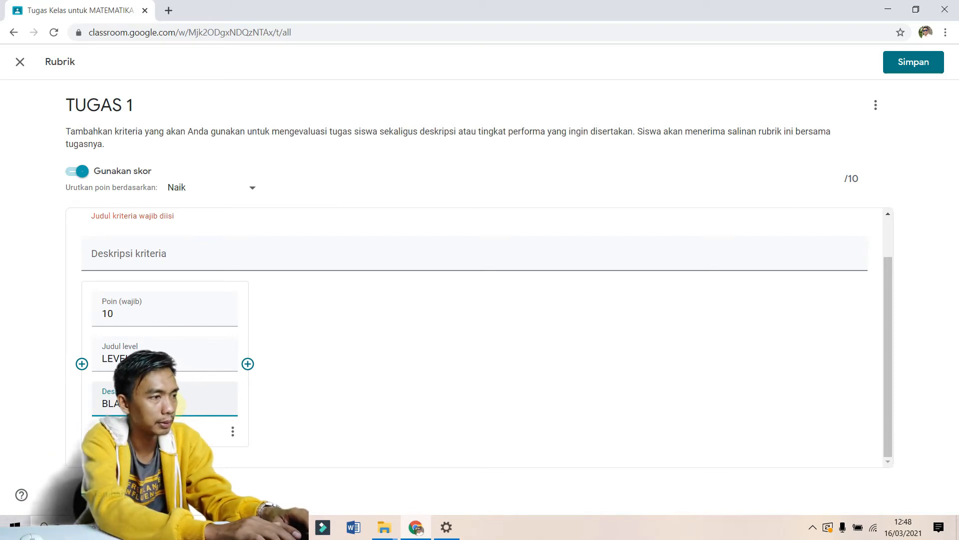
pyautogui.click(487, 357)
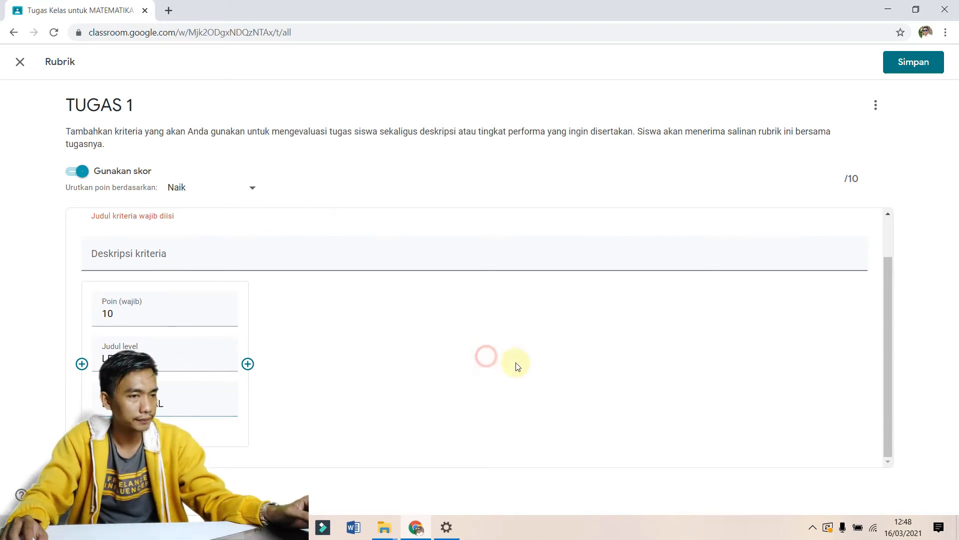
pyautogui.moveTo(885, 314); pyautogui.dragTo(878, 186)
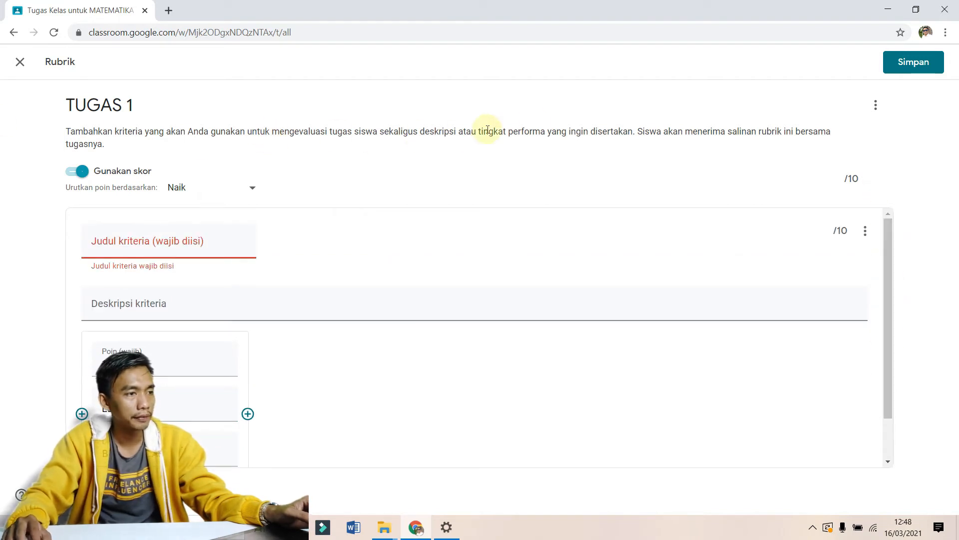
# Step: Try to save the rubric, and enter PENILAIAN 1 as the required criterion title
pyautogui.click(932, 68)
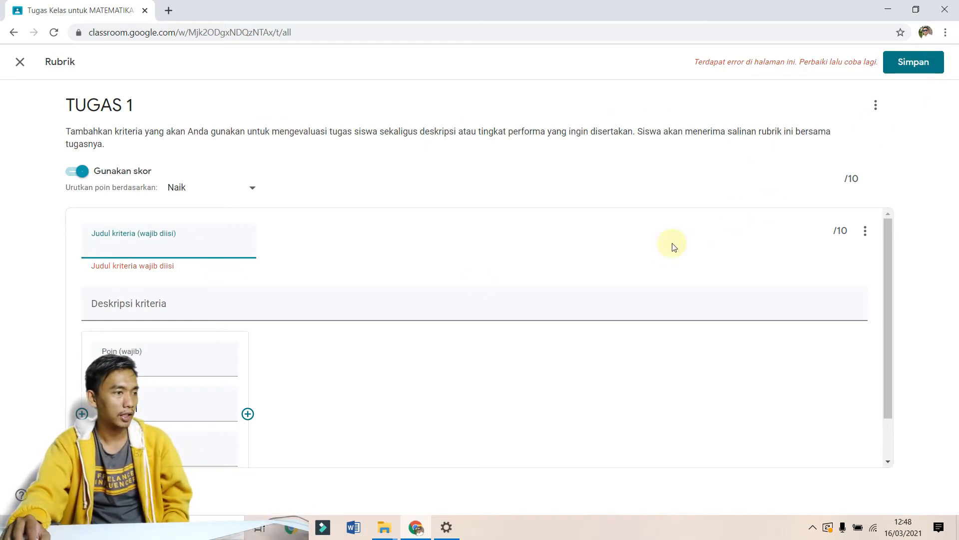
pyautogui.click(155, 250)
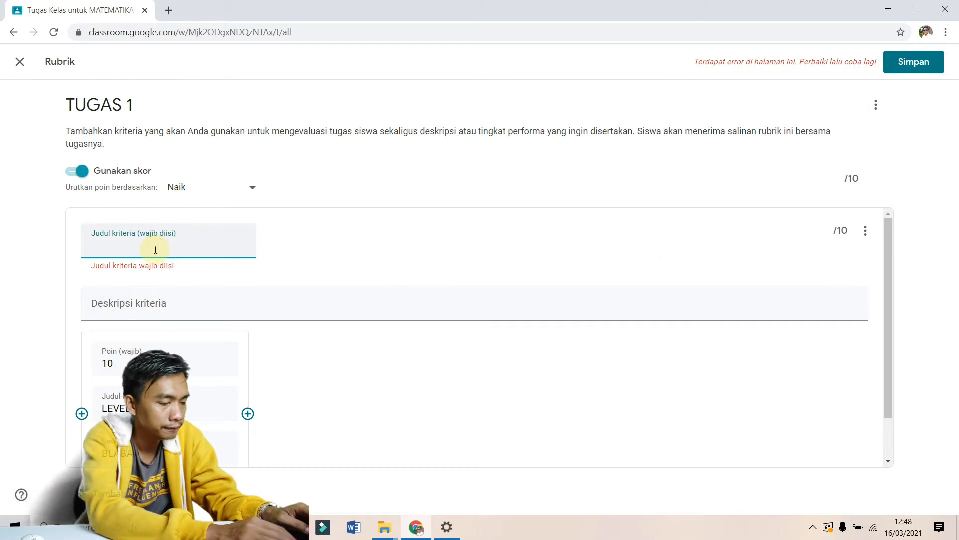
pyautogui.write('PENI')
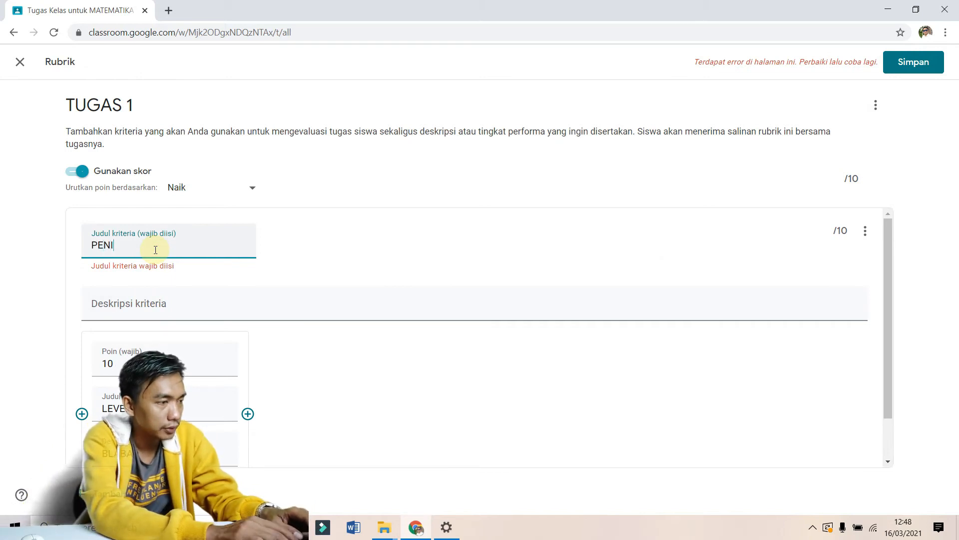
pyautogui.write('LAIAN 1')
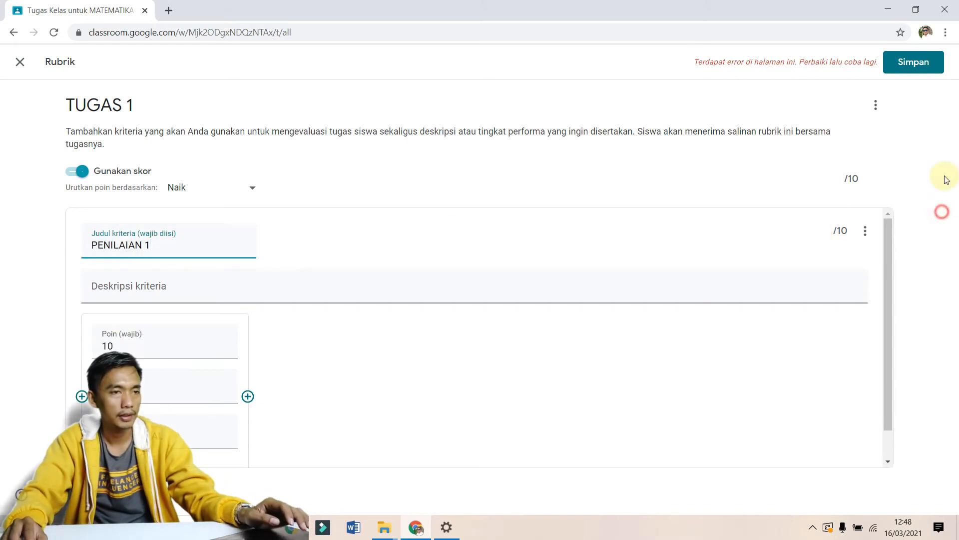
# Step: Save the rubric and assign TUGAS 1 to the class
pyautogui.click(924, 70)
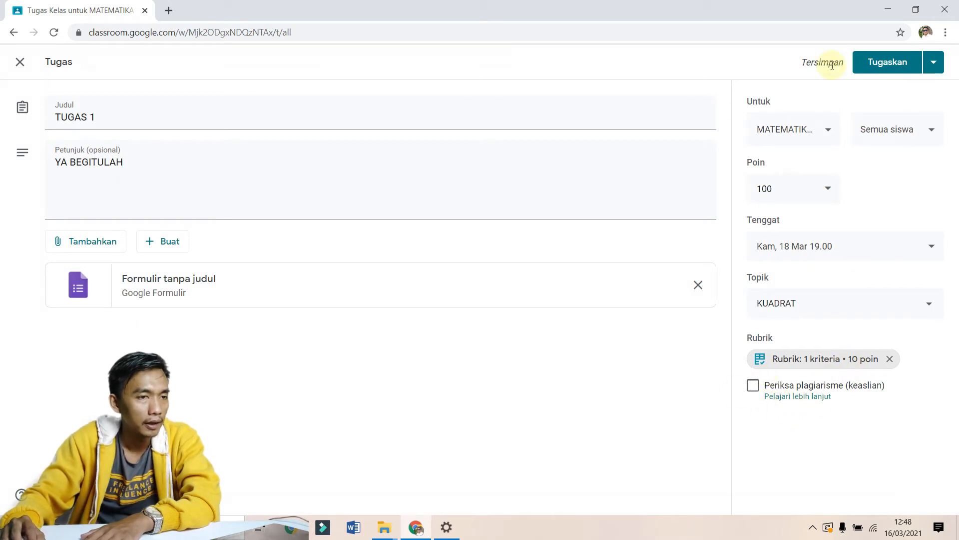
pyautogui.click(890, 73)
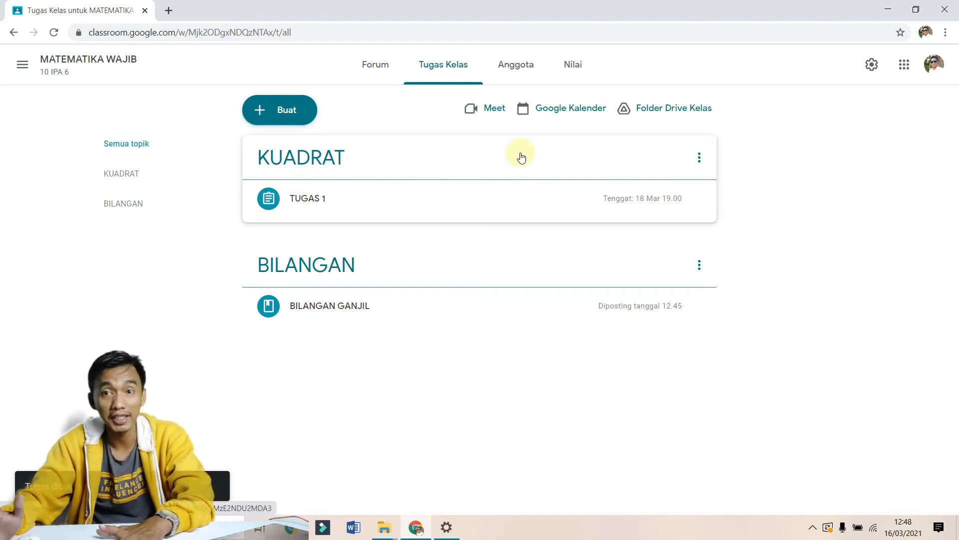
# Step: Open a new quiz assignment (Tugas kuis), look at its Blank Quiz attachment and file creation options, and close the form
pyautogui.click(285, 109)
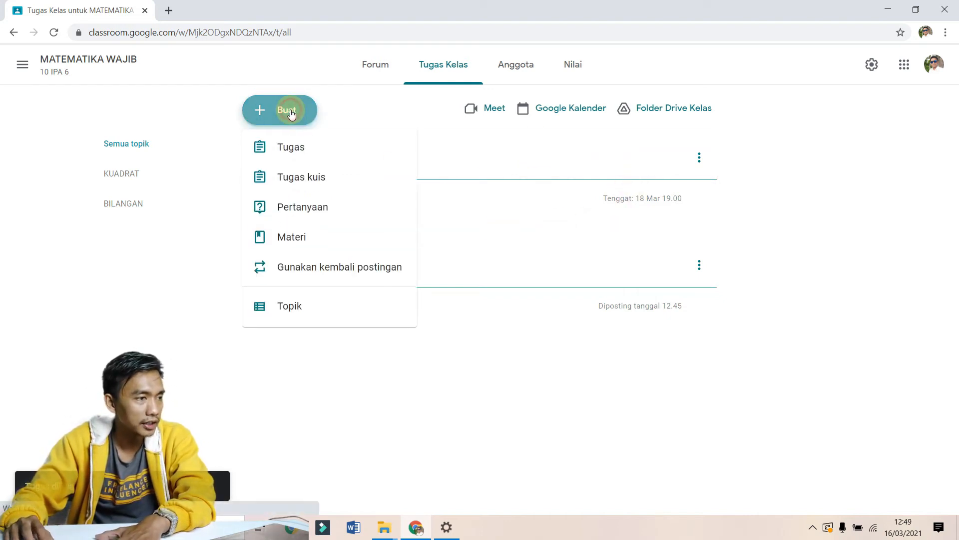
pyautogui.click(303, 181)
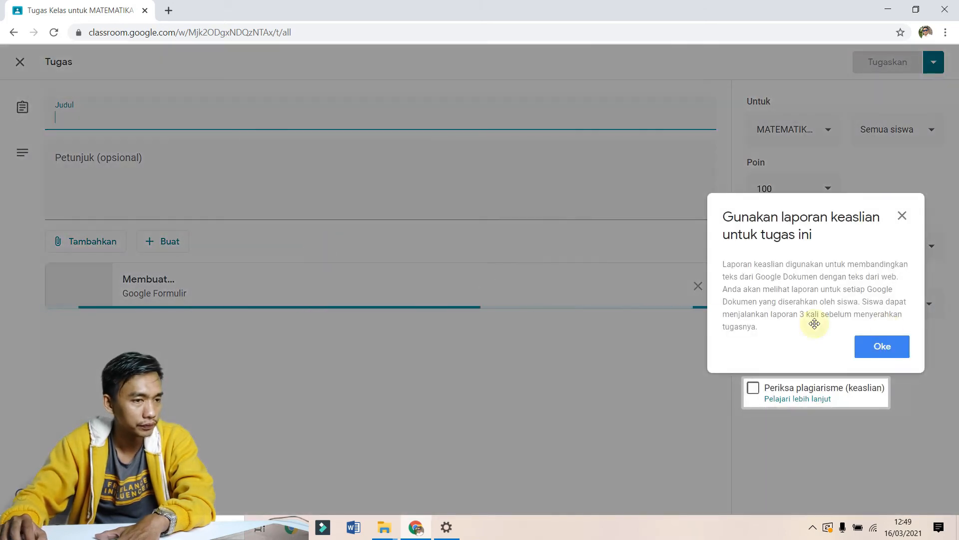
pyautogui.click(895, 351)
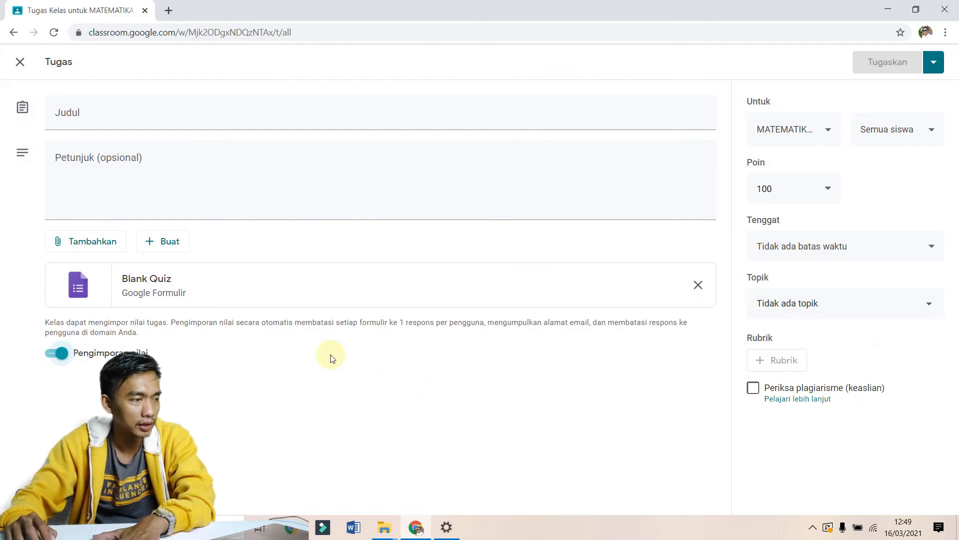
pyautogui.click(167, 240)
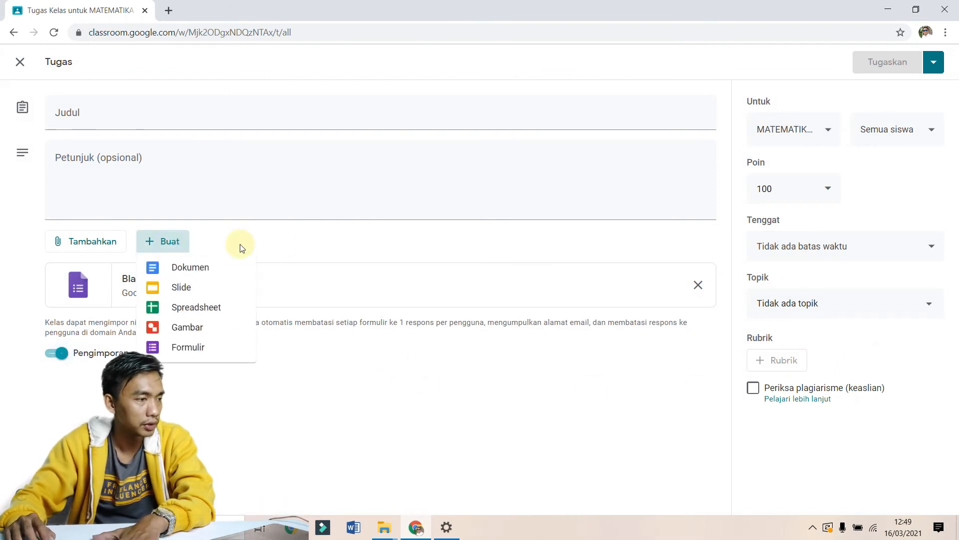
pyautogui.click(310, 245)
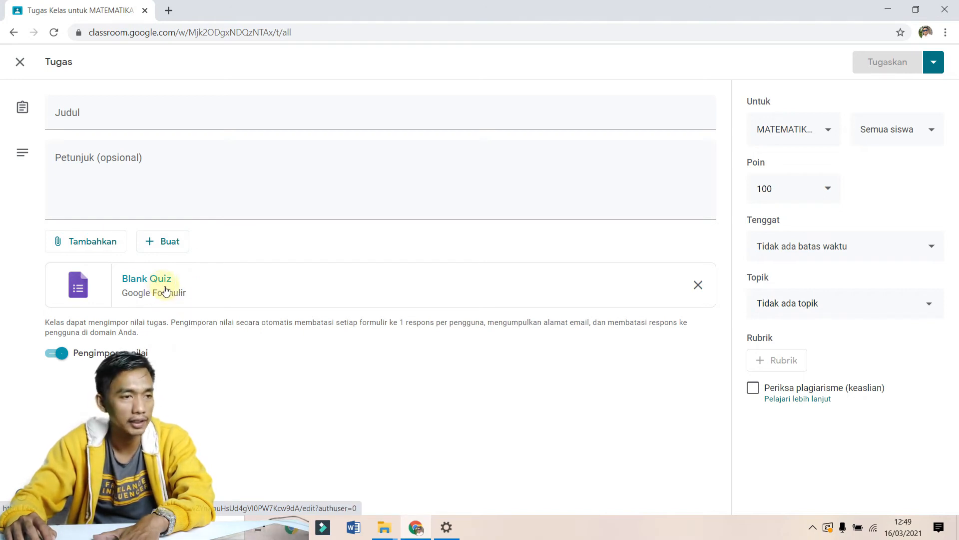
pyautogui.click(20, 62)
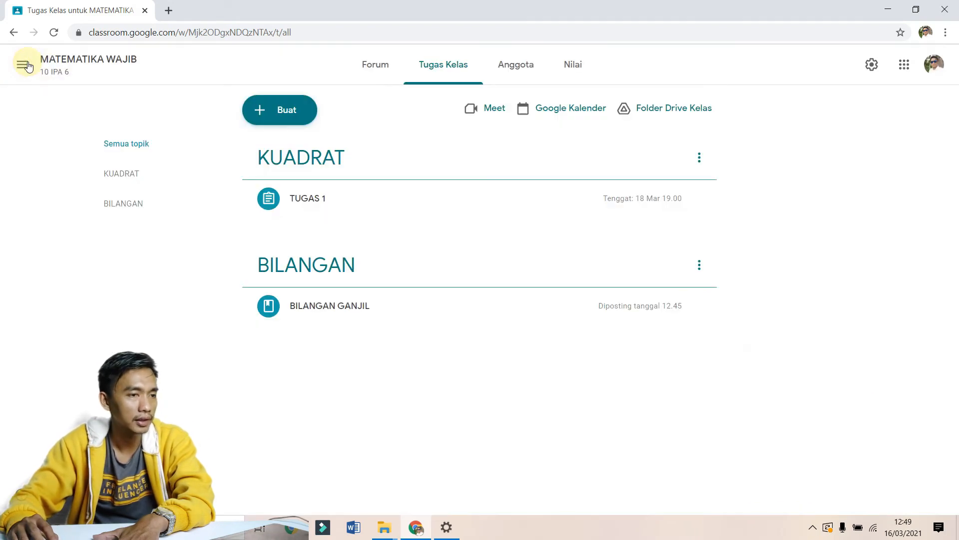
# Step: Start a new question (Pertanyaan) for the class and set its answer type to Pilihan ganda
pyautogui.click(304, 111)
pyautogui.click(311, 210)
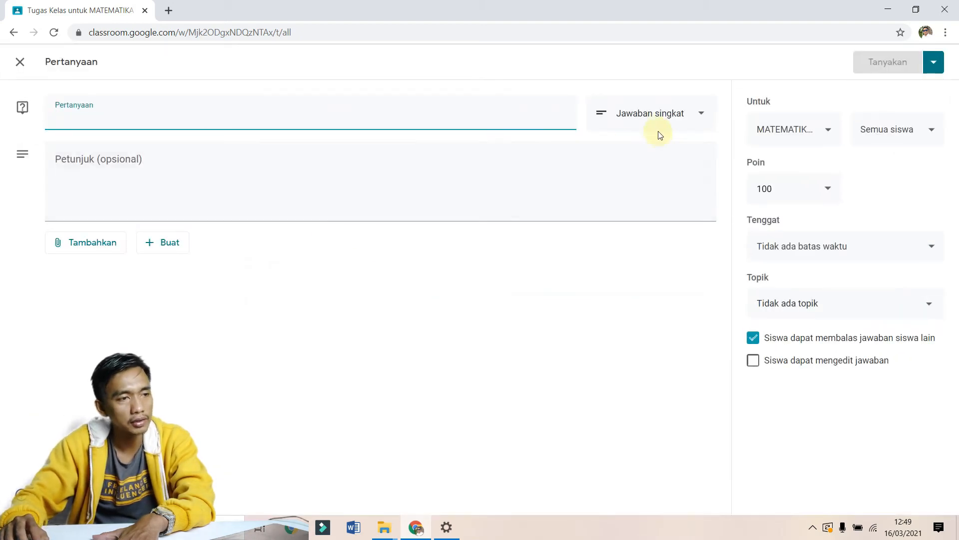
pyautogui.click(669, 116)
pyautogui.click(669, 115)
pyautogui.click(669, 116)
pyautogui.click(668, 153)
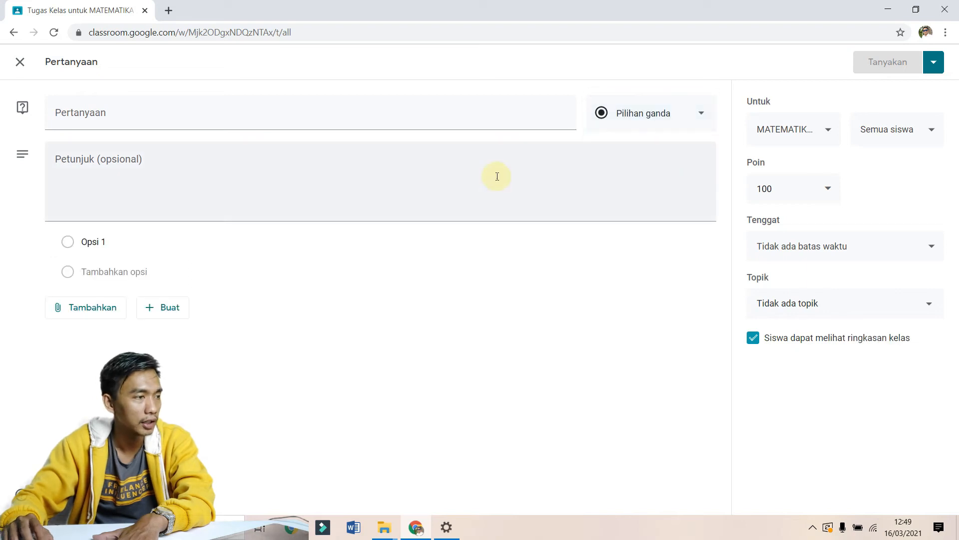
# Step: Enter SIAPA NAMA BAPAK PRESIDEN INDONESIA as the question text
pyautogui.click(125, 242)
pyautogui.click(205, 120)
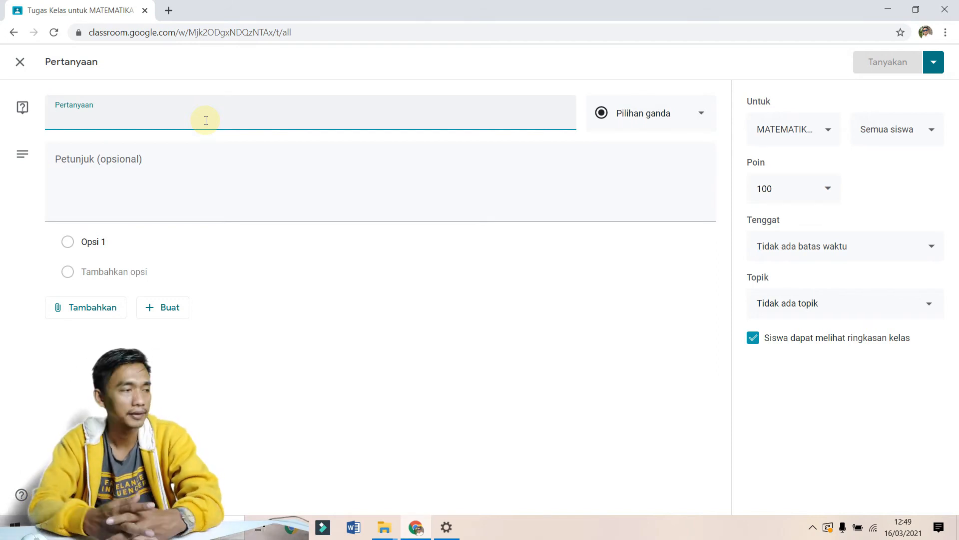
pyautogui.write('SIA')
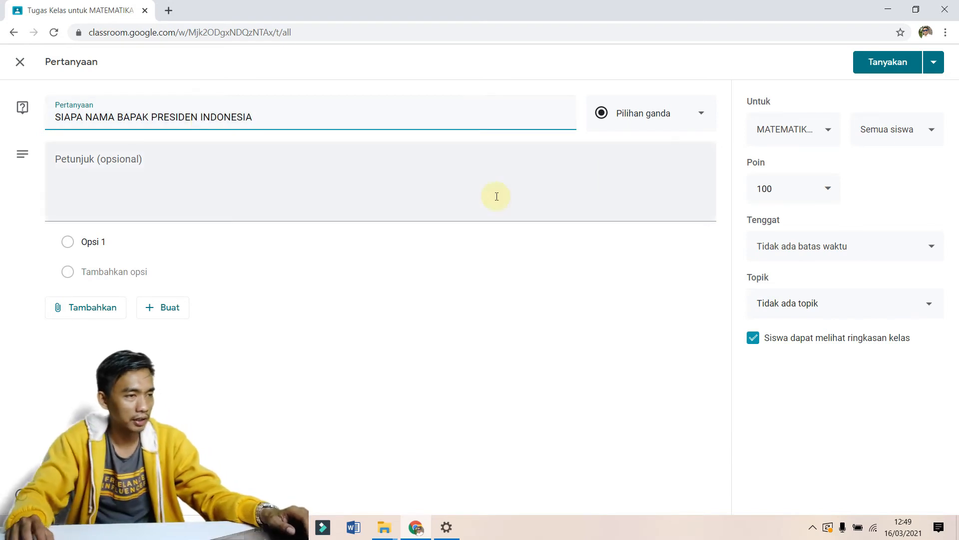
# Step: Switch the question's answer type to Jawaban singkat and back to Pilihan ganda
pyautogui.click(645, 113)
pyautogui.click(659, 85)
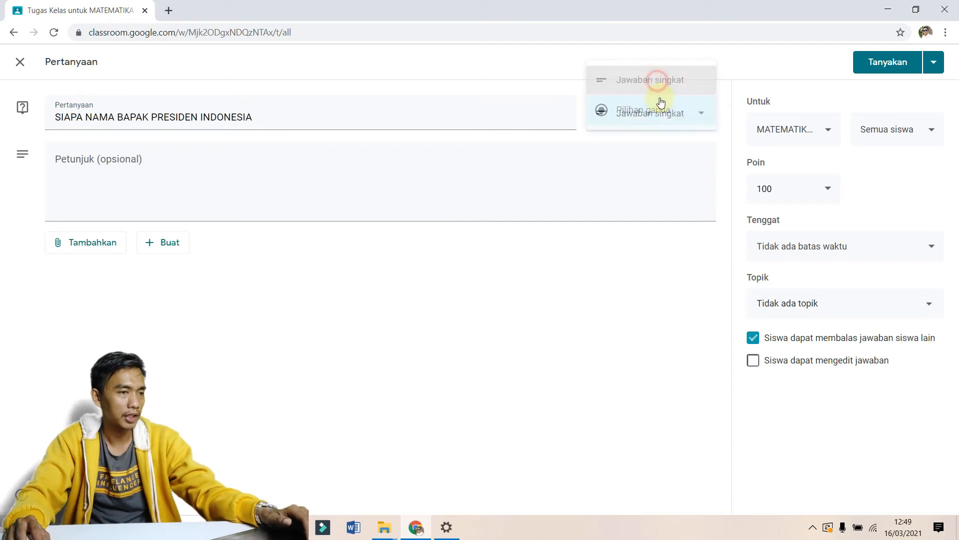
pyautogui.click(664, 117)
pyautogui.click(665, 141)
# Step: Fill in the multiple-choice answer options JOKOWIDODO, MEGAWATI and BJ HABIBI
pyautogui.click(129, 248)
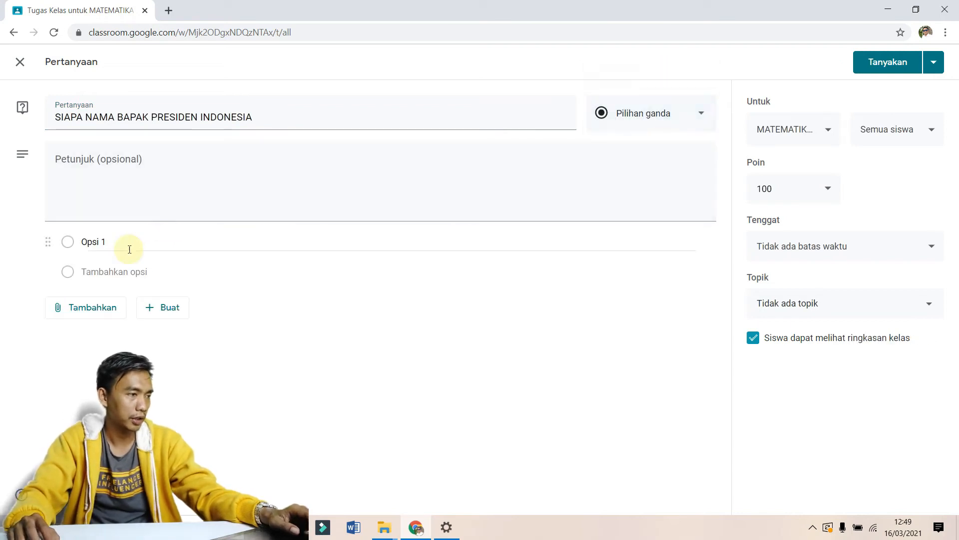
pyautogui.write('JOKO')
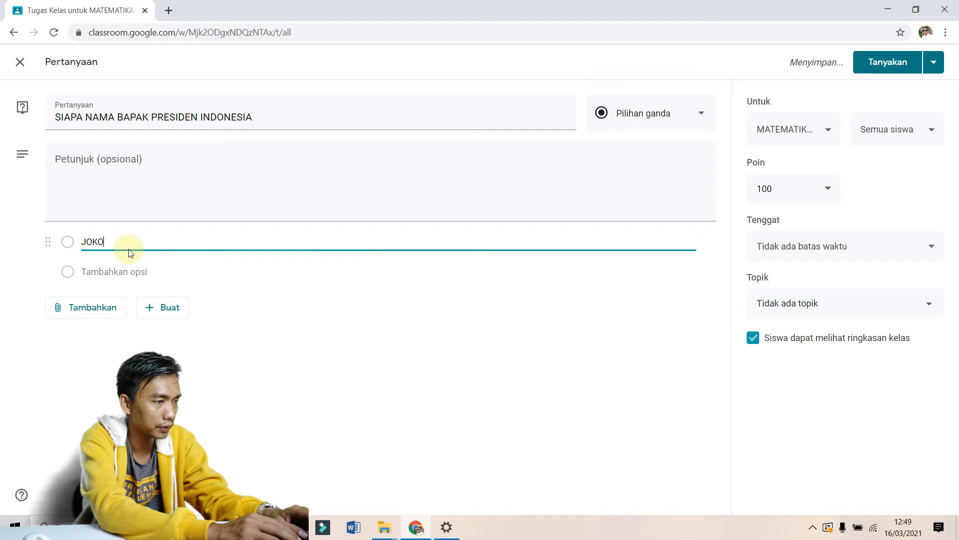
pyautogui.write('WIDODO')
pyautogui.press('Return')
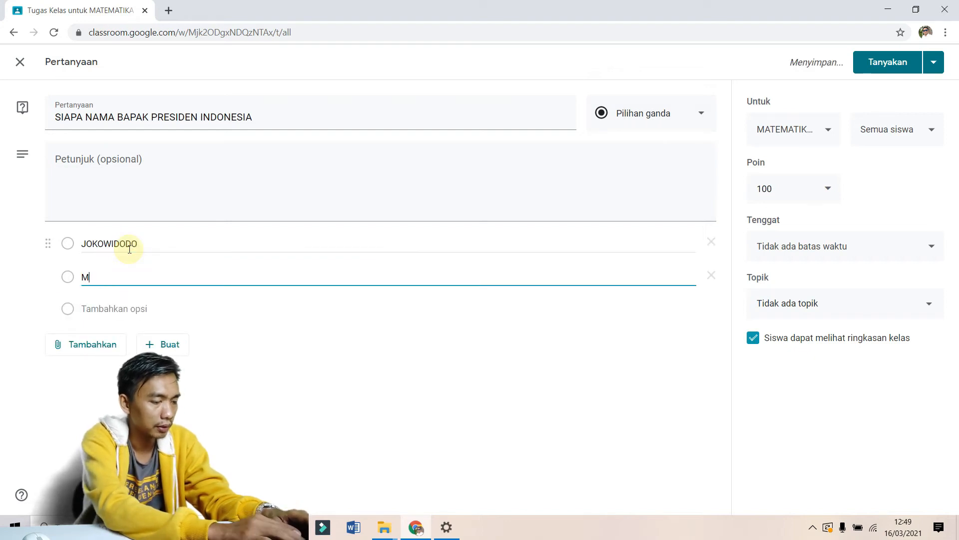
pyautogui.press('Return')
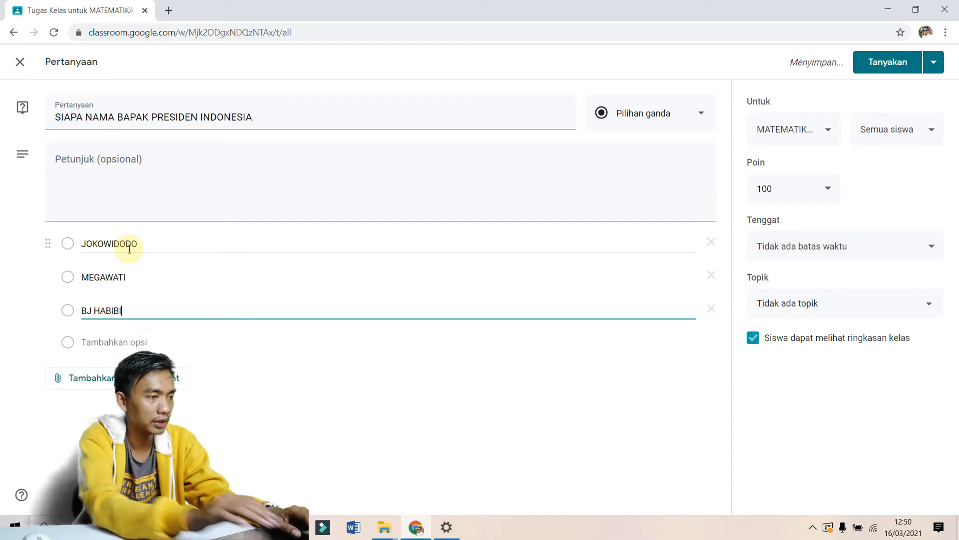
pyautogui.click(493, 405)
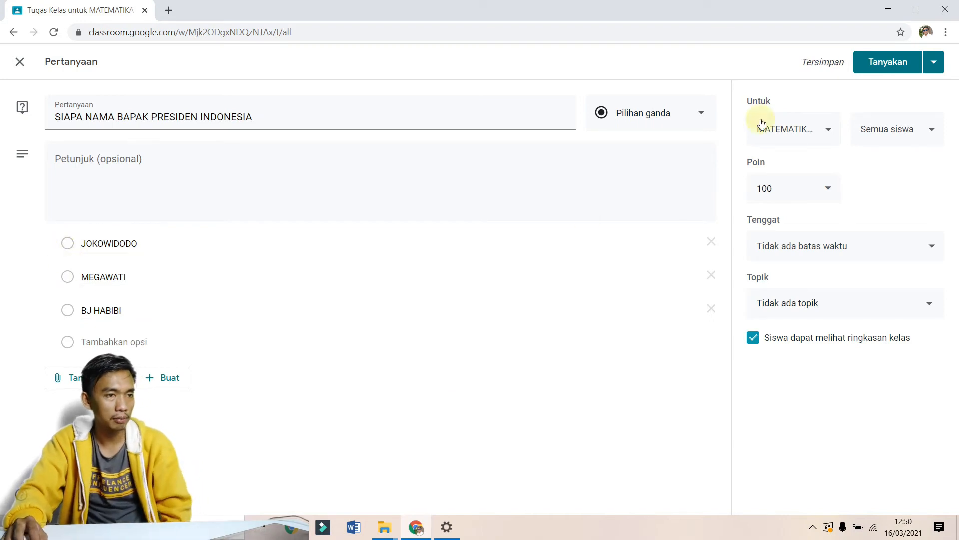
pyautogui.click(803, 125)
pyautogui.click(887, 135)
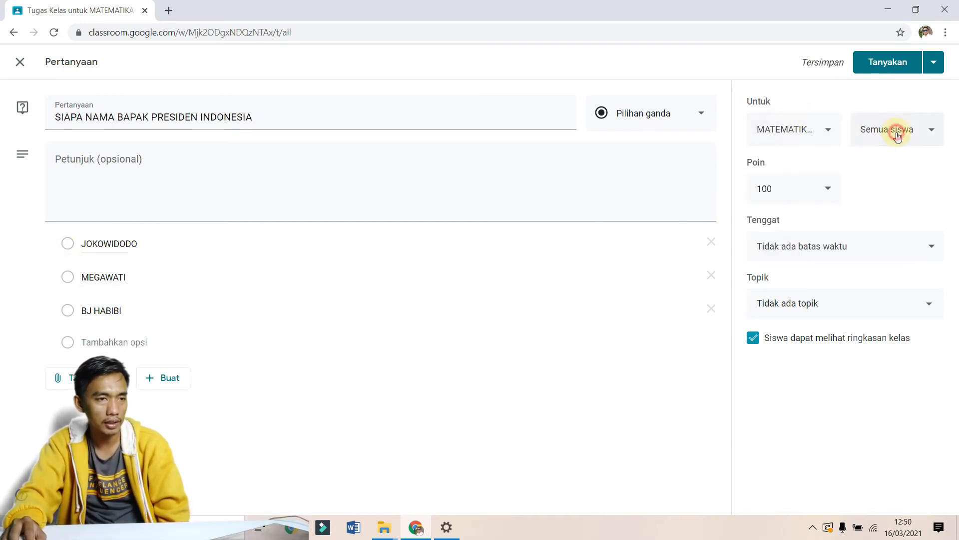
pyautogui.click(889, 131)
pyautogui.click(892, 202)
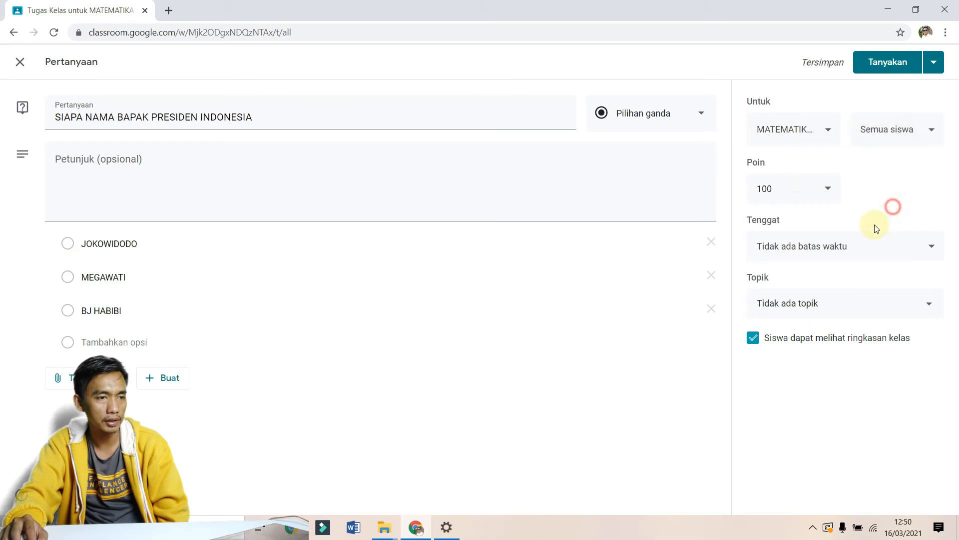
# Step: Set the question's due date to 18 March 2021 and its topic to BILANGAN
pyautogui.click(865, 246)
pyautogui.click(851, 297)
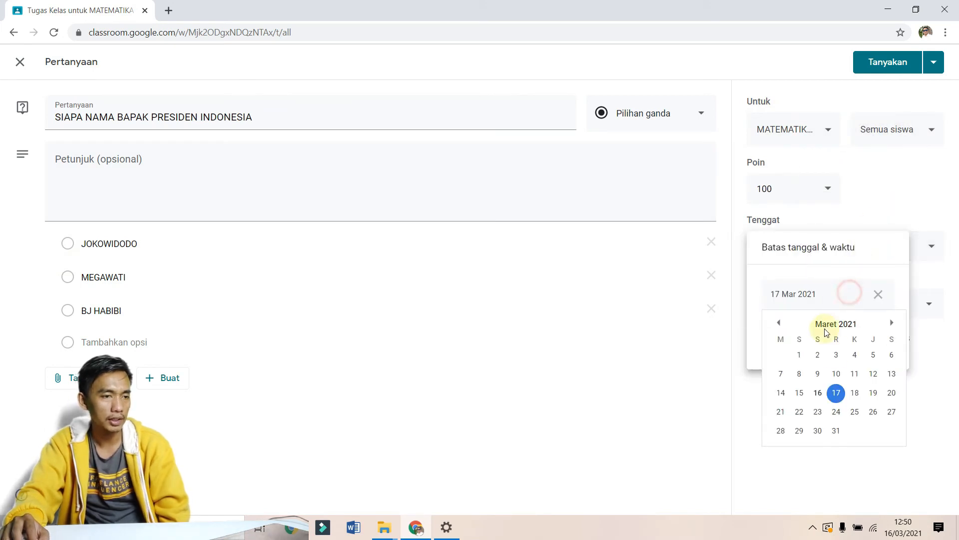
pyautogui.click(860, 395)
pyautogui.click(933, 398)
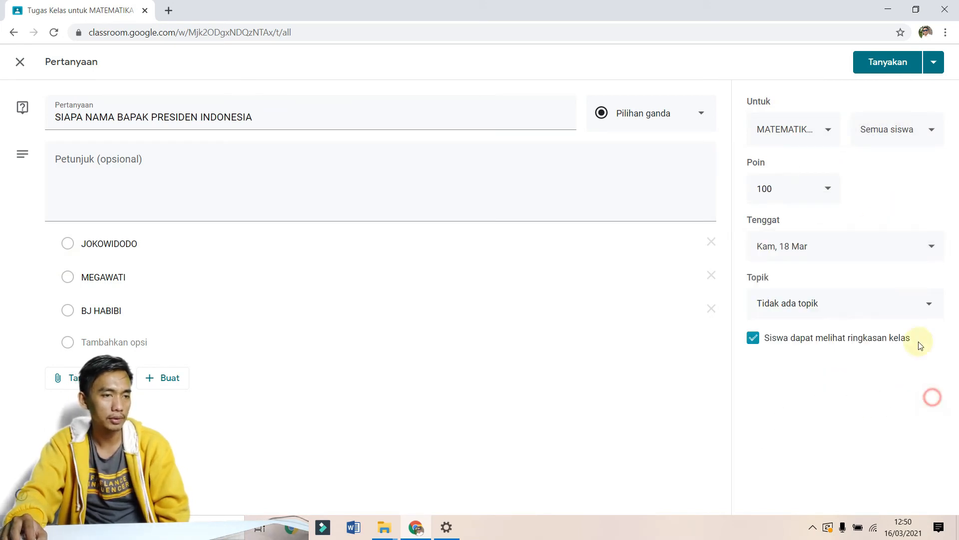
pyautogui.click(901, 305)
pyautogui.click(831, 374)
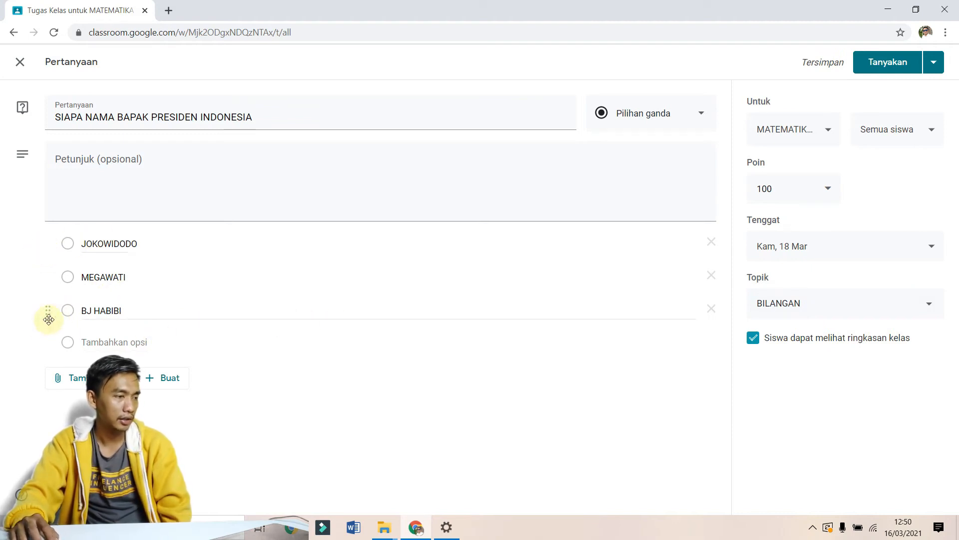
# Step: Post the multiple-choice question to the class
pyautogui.click(176, 379)
pyautogui.click(354, 374)
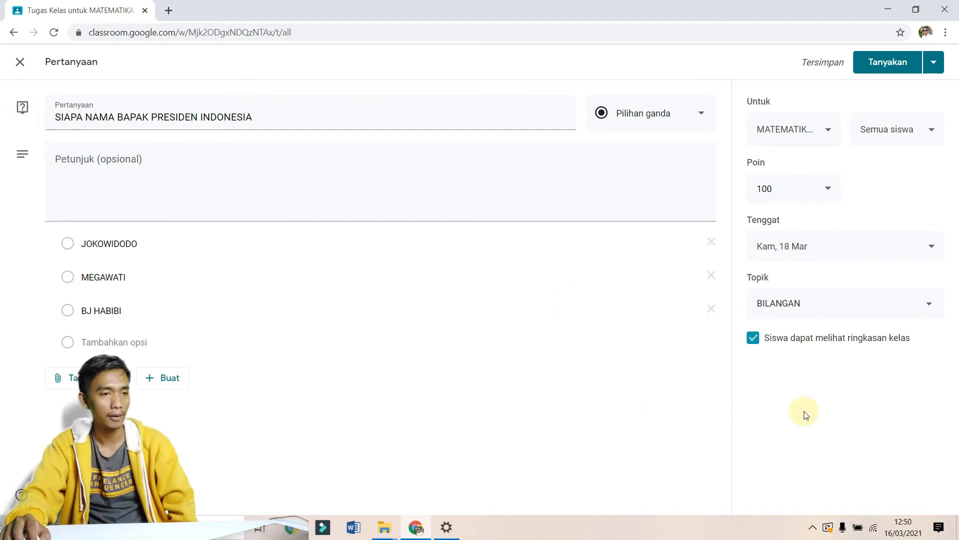
pyautogui.click(893, 64)
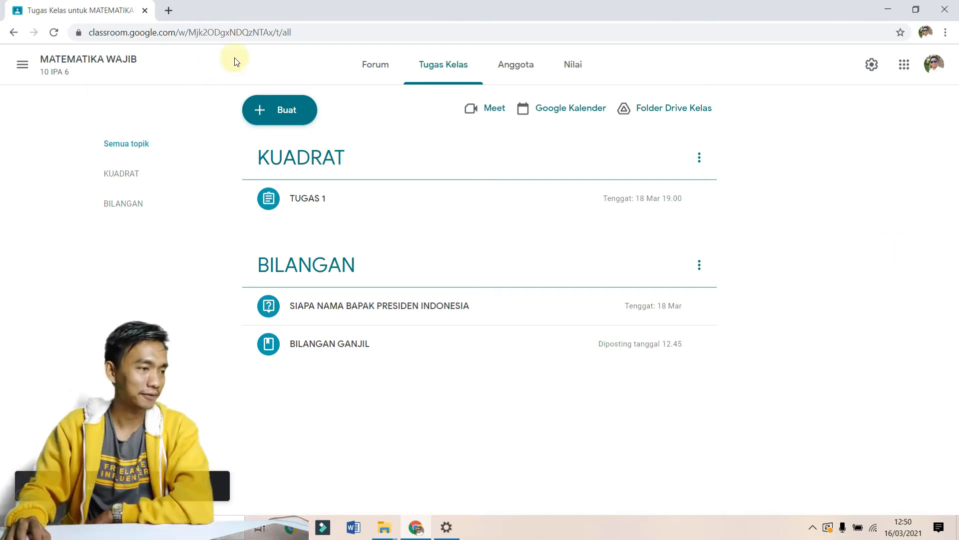
pyautogui.click(269, 107)
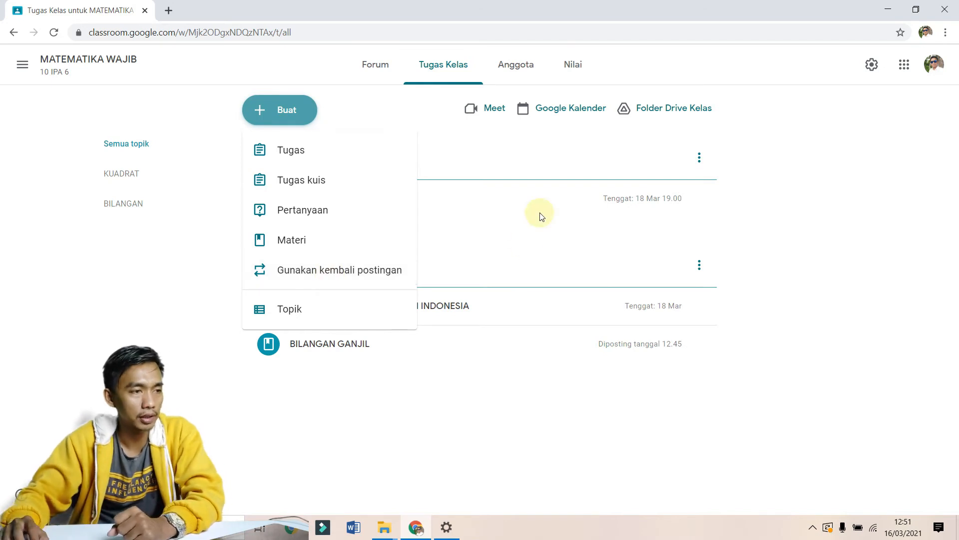
pyautogui.click(878, 199)
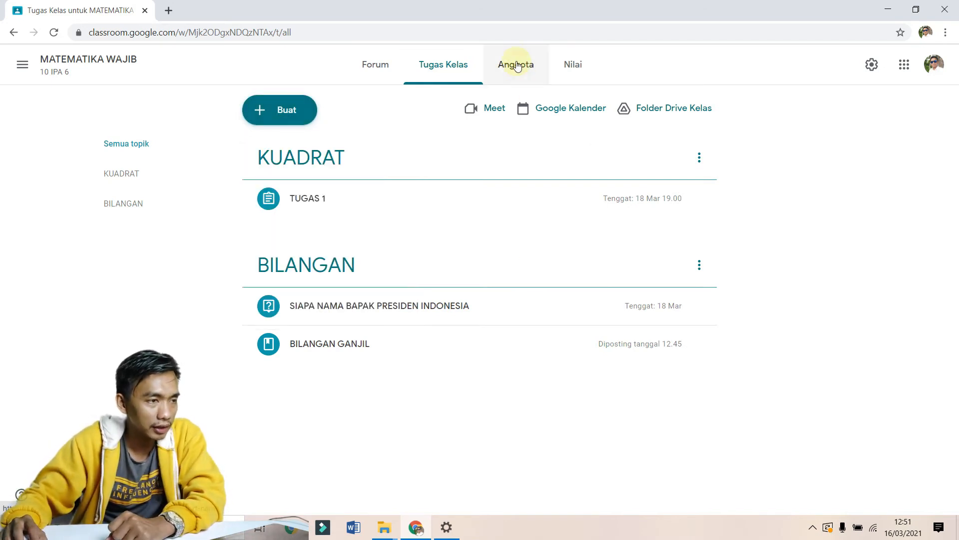
# Step: Look at the class's Meet setup and skim its help article on video meetings, closing both without creating a Meet link
pyautogui.click(490, 117)
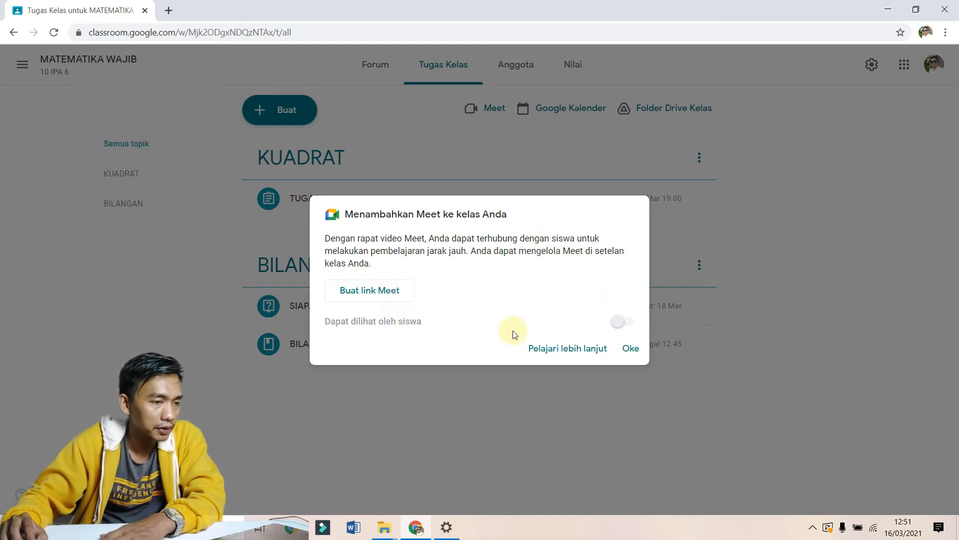
pyautogui.click(598, 350)
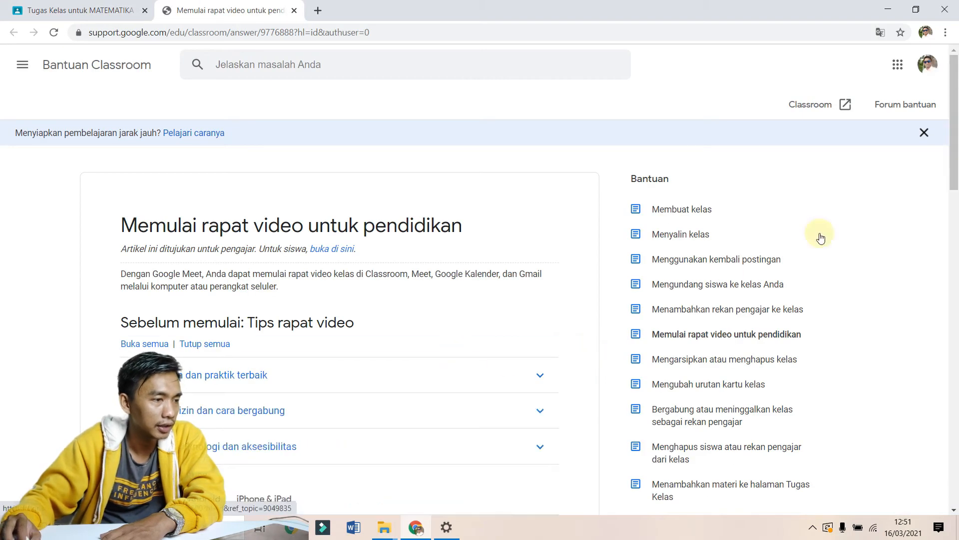
pyautogui.moveTo(954, 183); pyautogui.dragTo(942, 400)
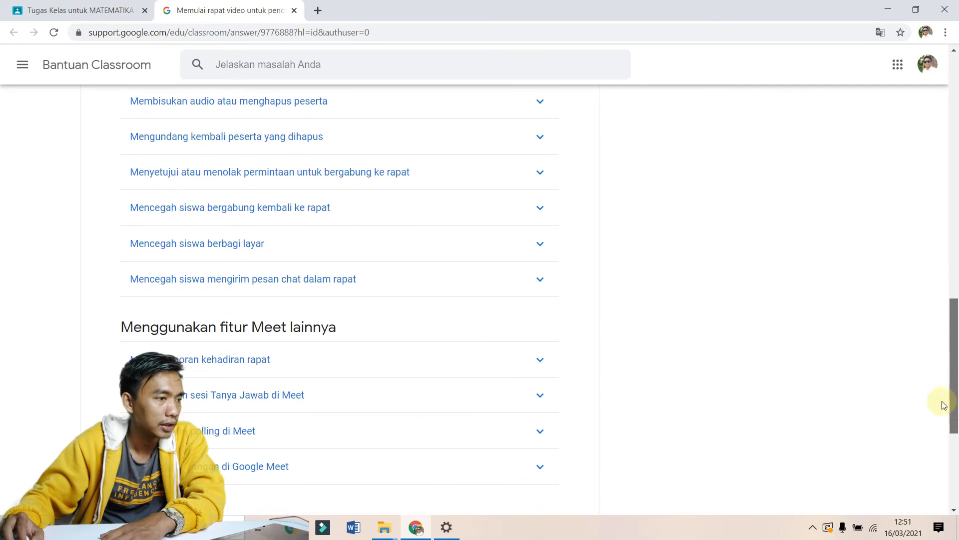
pyautogui.click(295, 11)
pyautogui.click(633, 349)
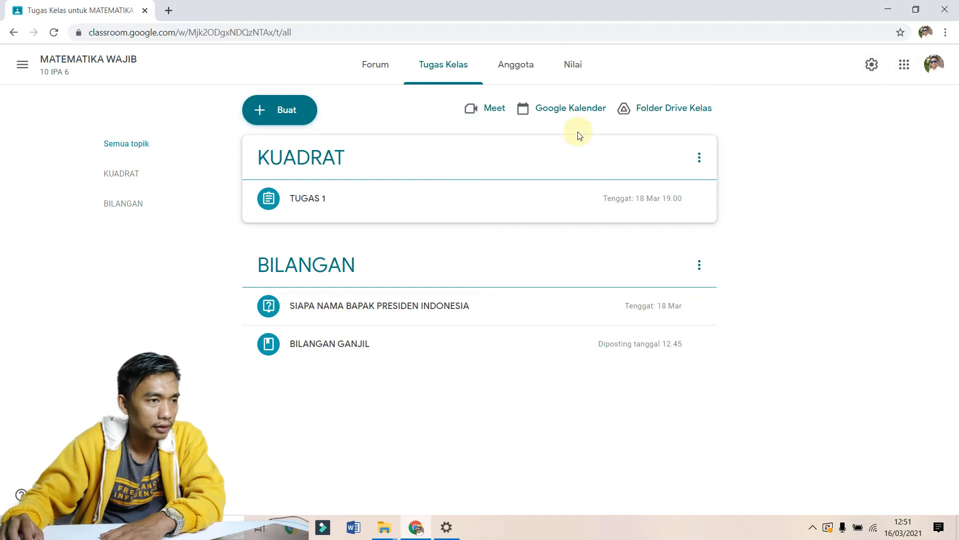
# Step: Open the class's Google Kalender, find the MATEMATIKA WAJIB 10 IPA 6 calendar in the list, and return to the classwork page
pyautogui.click(568, 117)
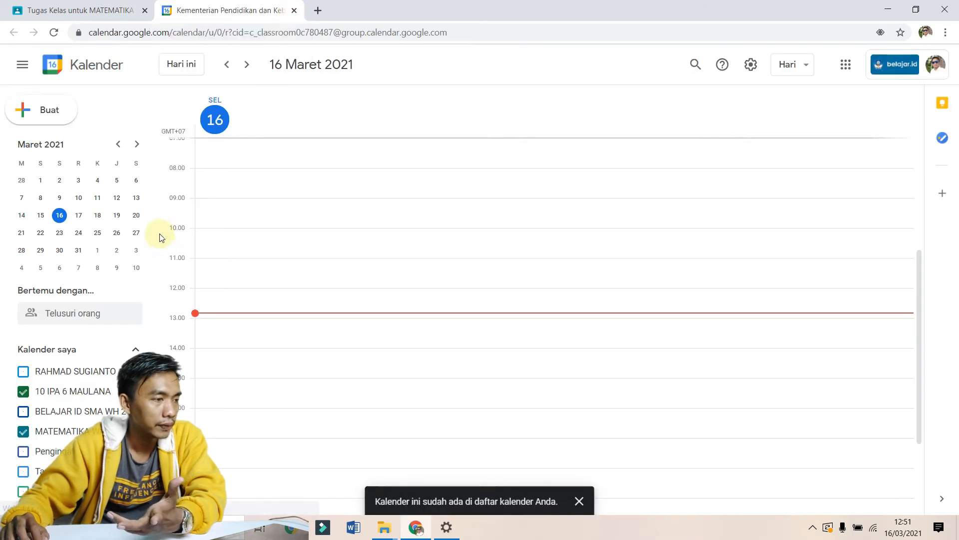
pyautogui.scroll(-2, 158, 235)
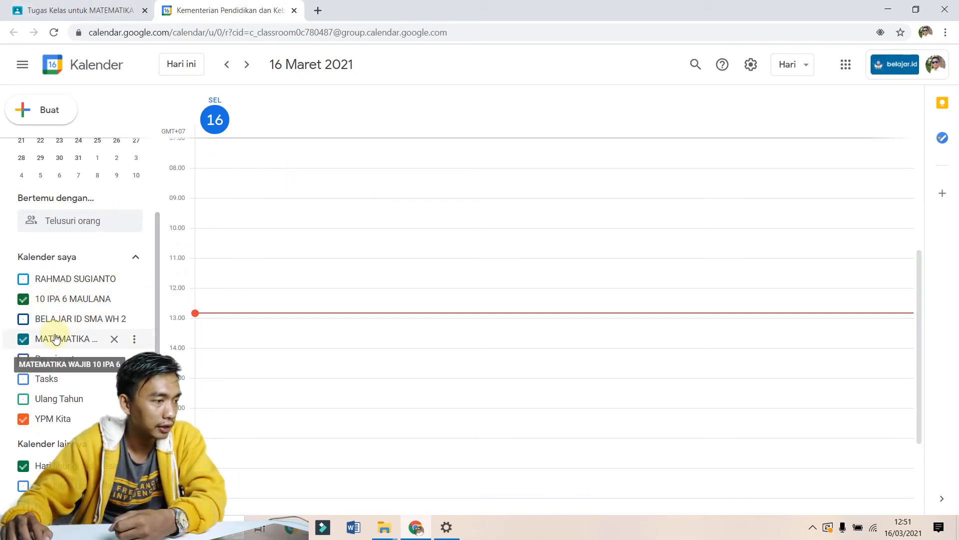
pyautogui.click(72, 343)
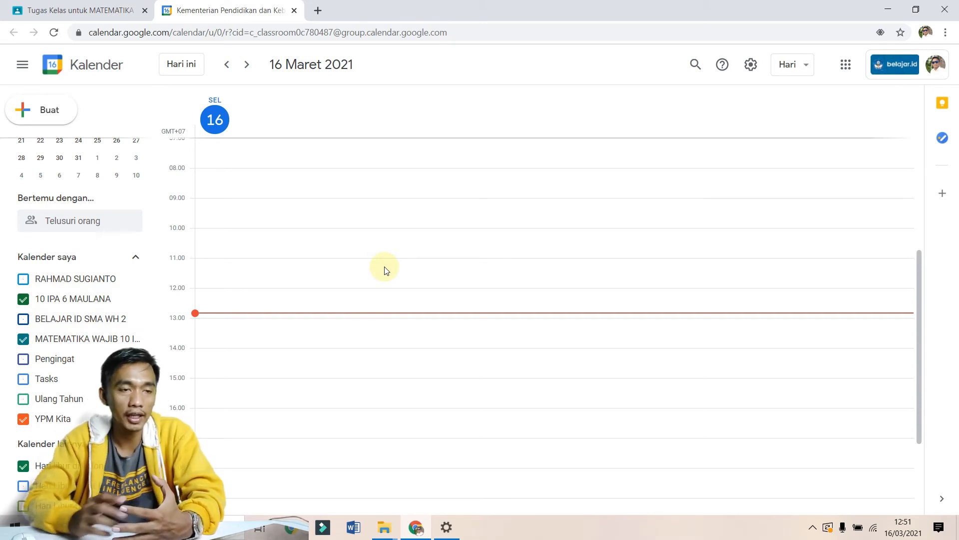
pyautogui.click(50, 6)
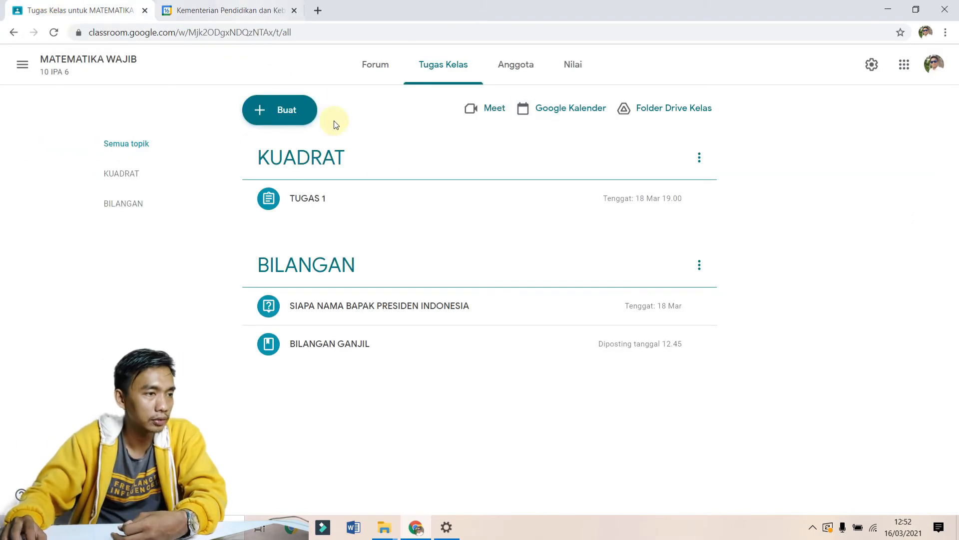
pyautogui.click(295, 10)
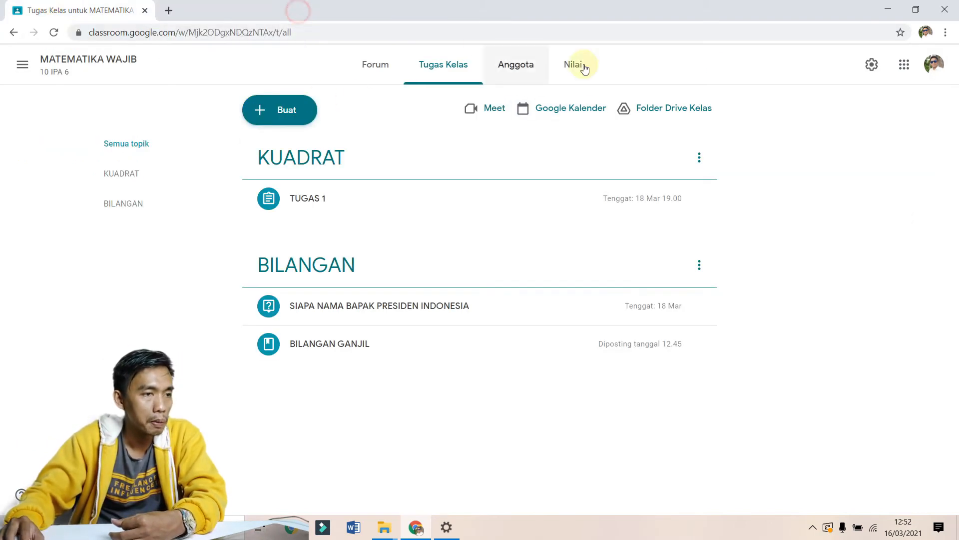
# Step: Open the class's Drive folder to view its stored files
pyautogui.click(652, 116)
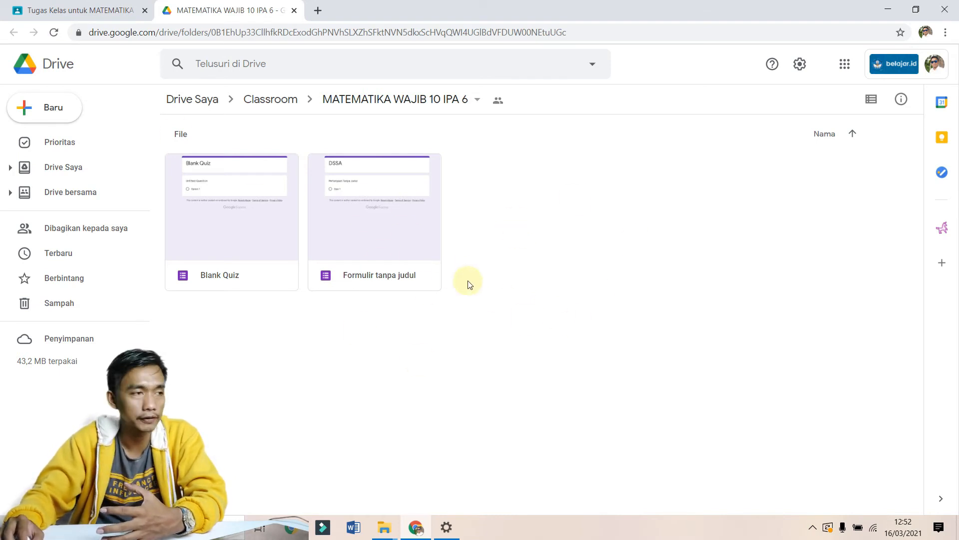
# Step: Return to the class, open its Anggota page and copy the student invitation link
pyautogui.click(74, 4)
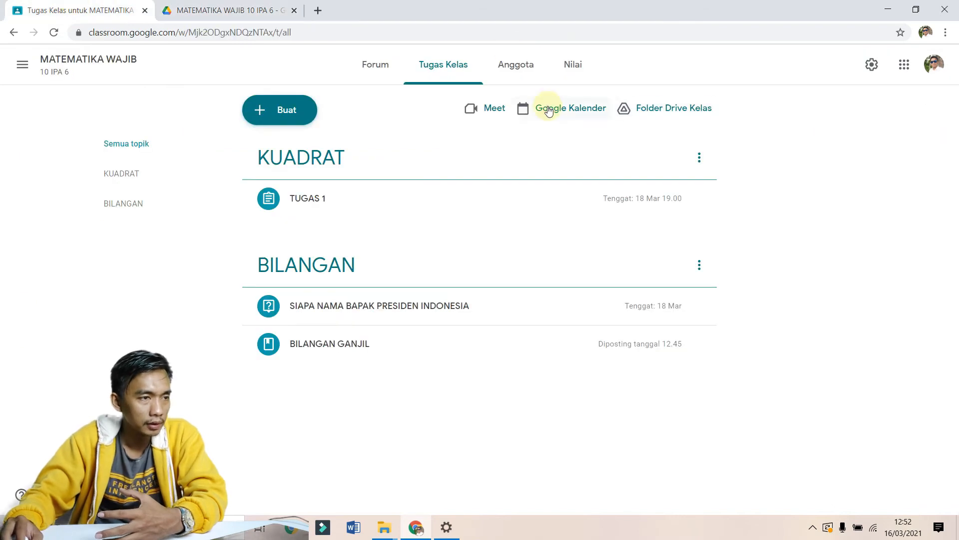
pyautogui.click(523, 71)
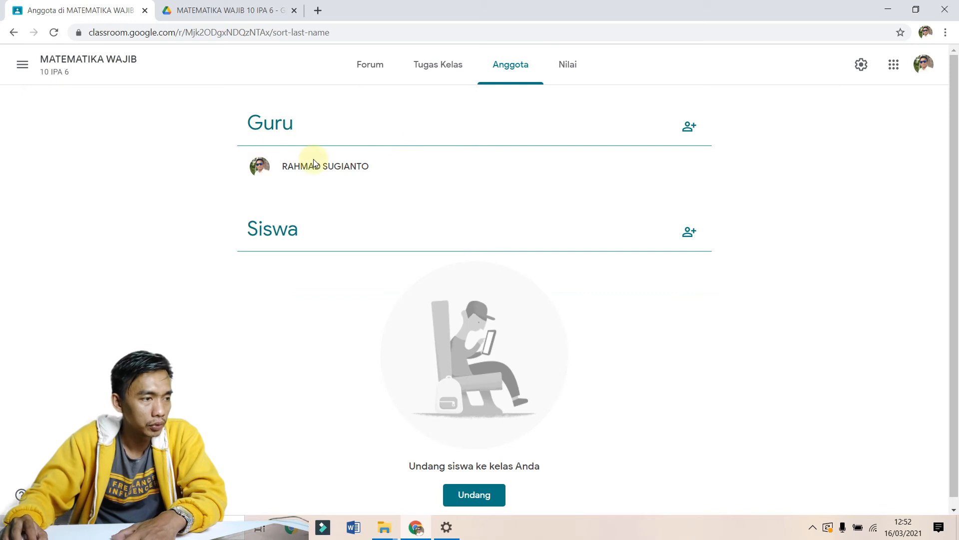
pyautogui.scroll(-1, 955, 317)
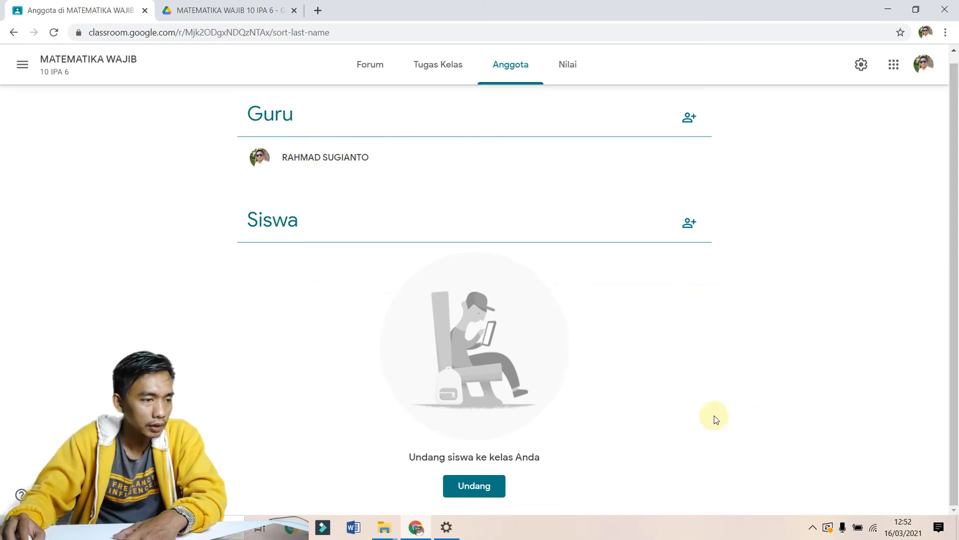
pyautogui.click(475, 491)
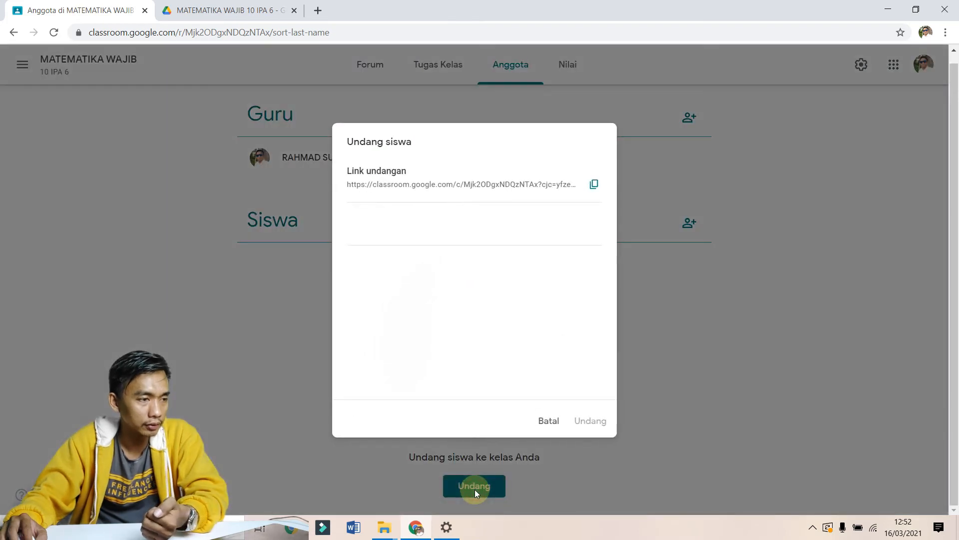
pyautogui.click(593, 185)
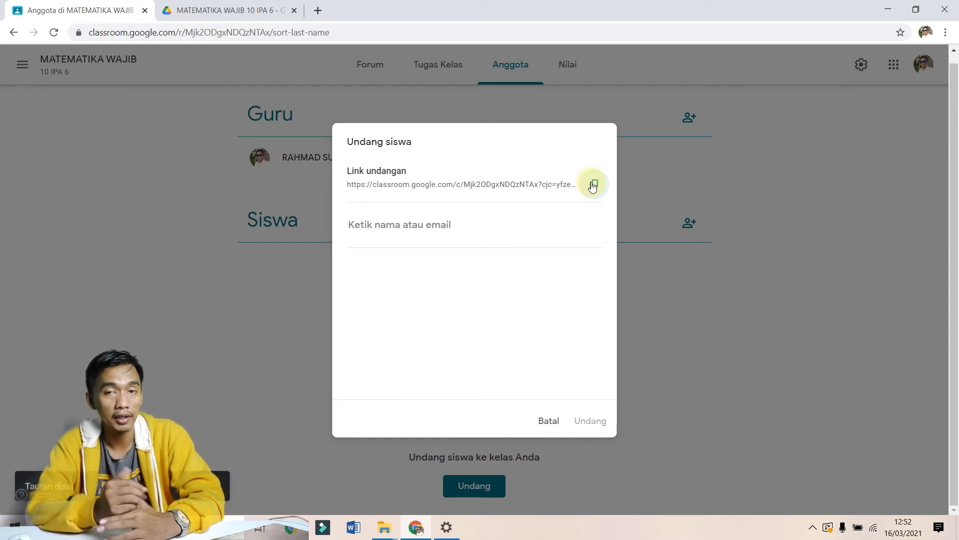
# Step: Invite a student to the class by looking up and selecting the student's e-mail address
pyautogui.click(486, 231)
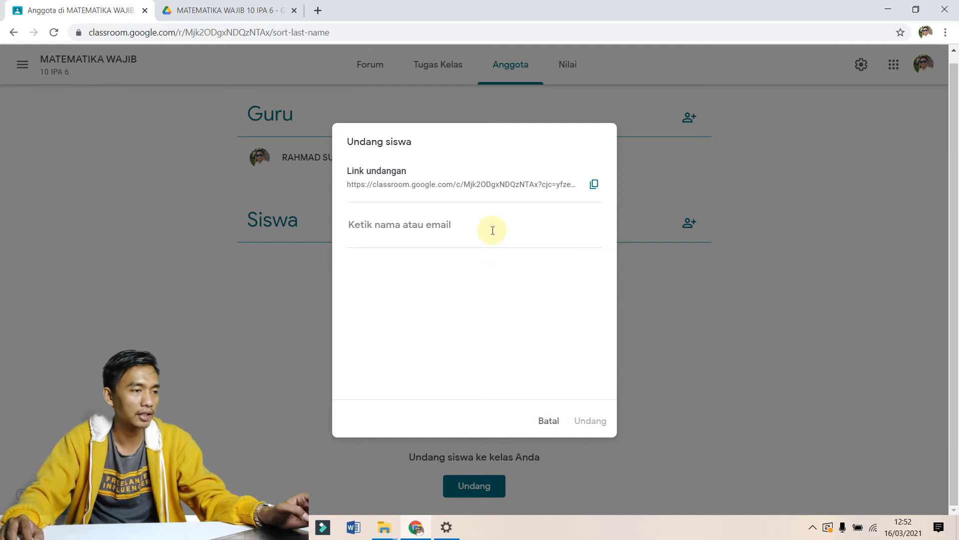
pyautogui.write('pak')
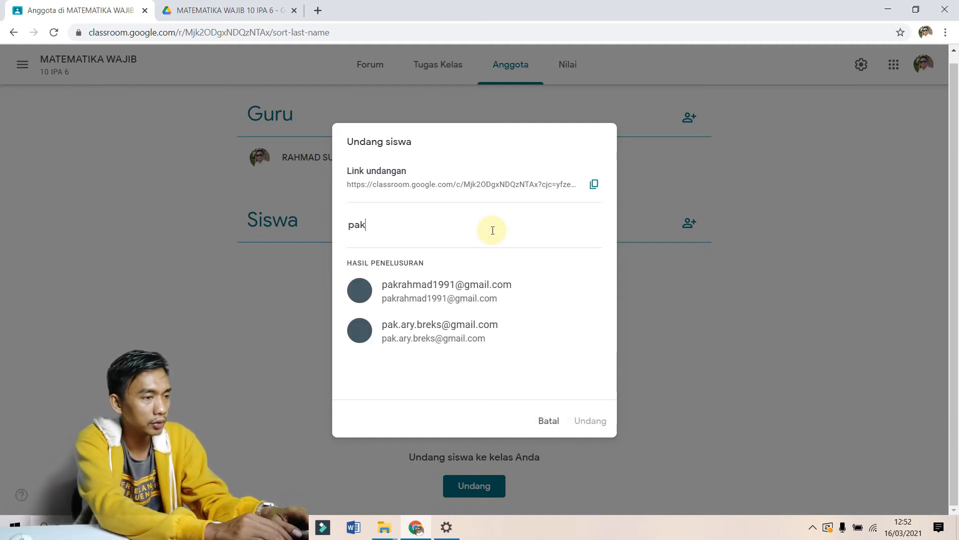
pyautogui.click(487, 284)
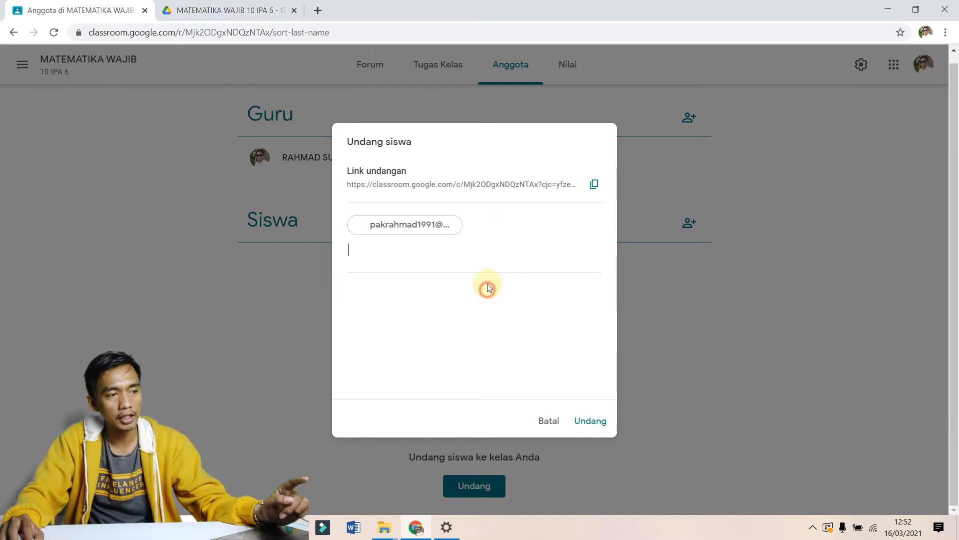
pyautogui.click(590, 420)
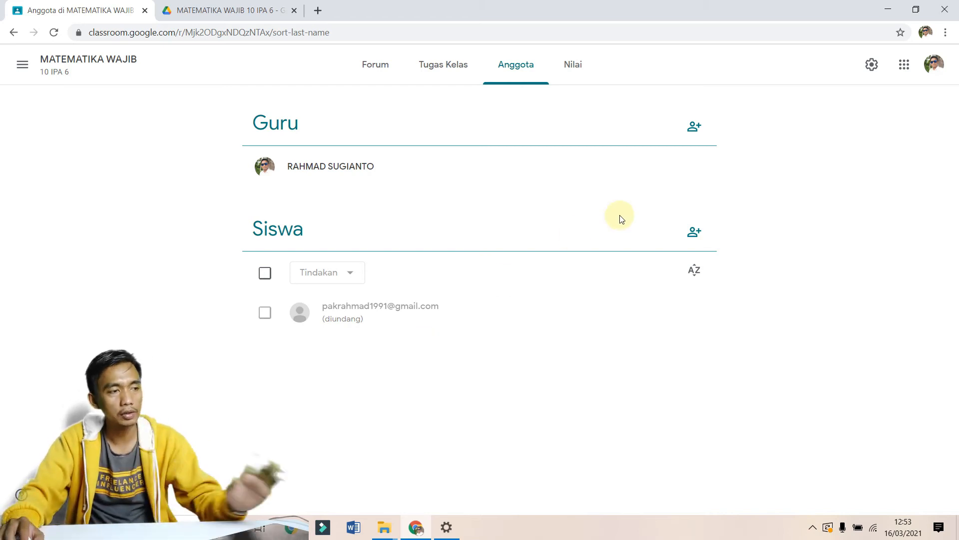
# Step: Invite a co-teacher to the class by looking up and selecting the teacher's e-mail address
pyautogui.click(694, 136)
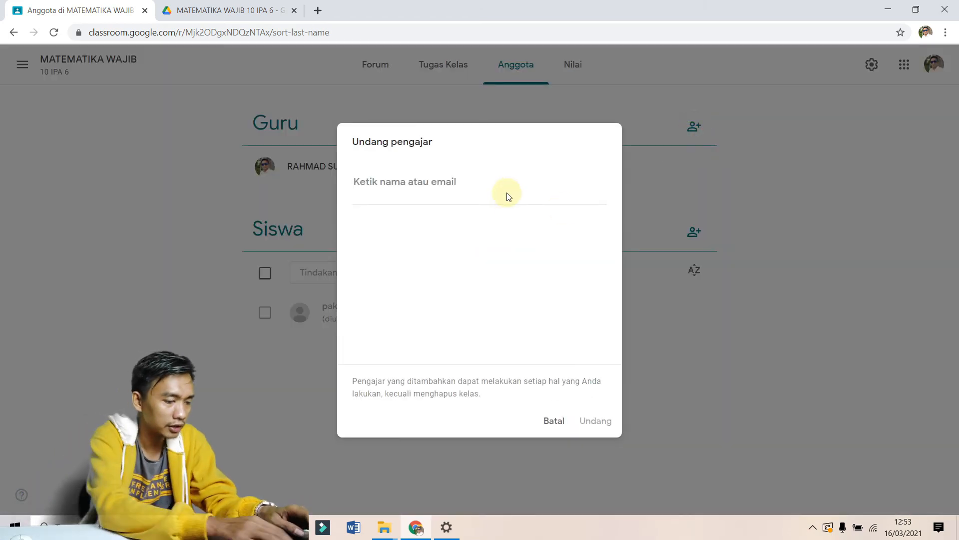
pyautogui.write('maul')
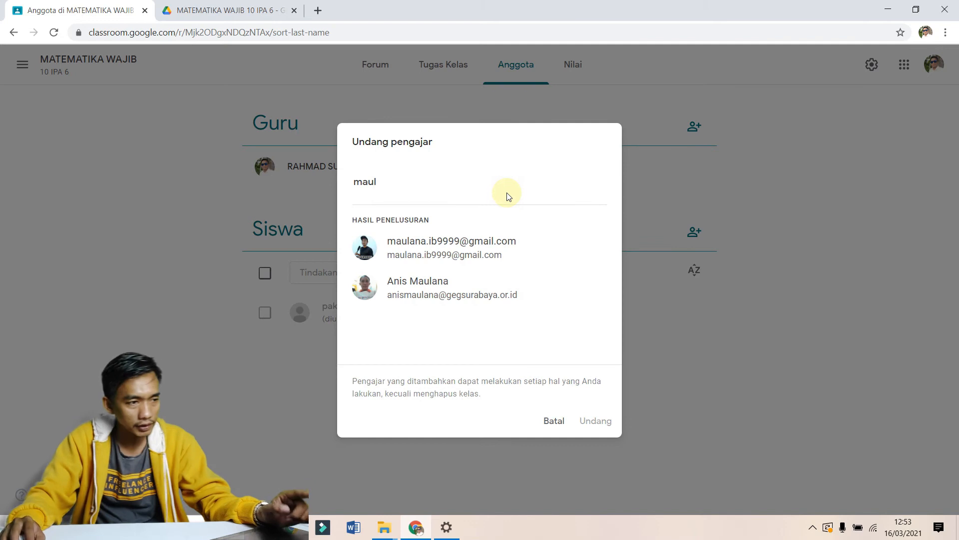
pyautogui.click(471, 247)
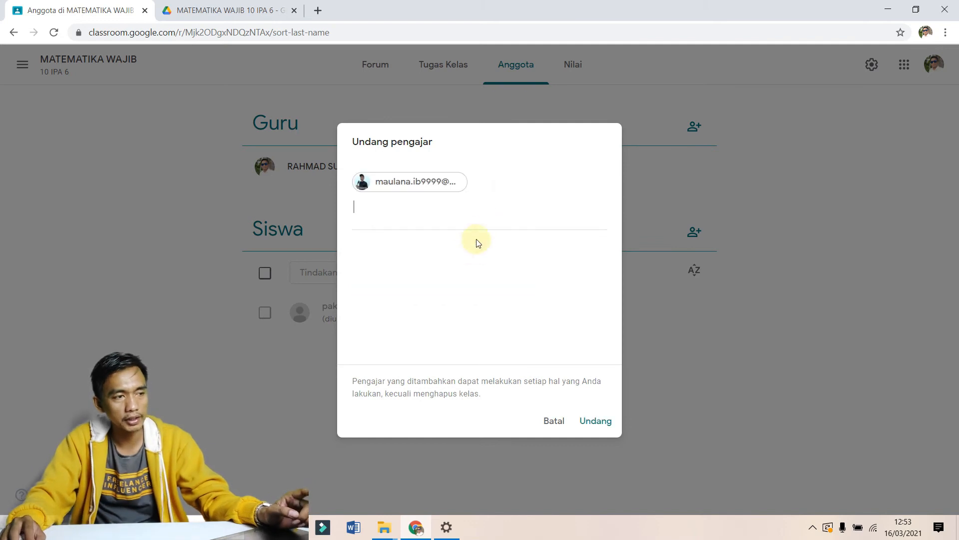
pyautogui.click(597, 421)
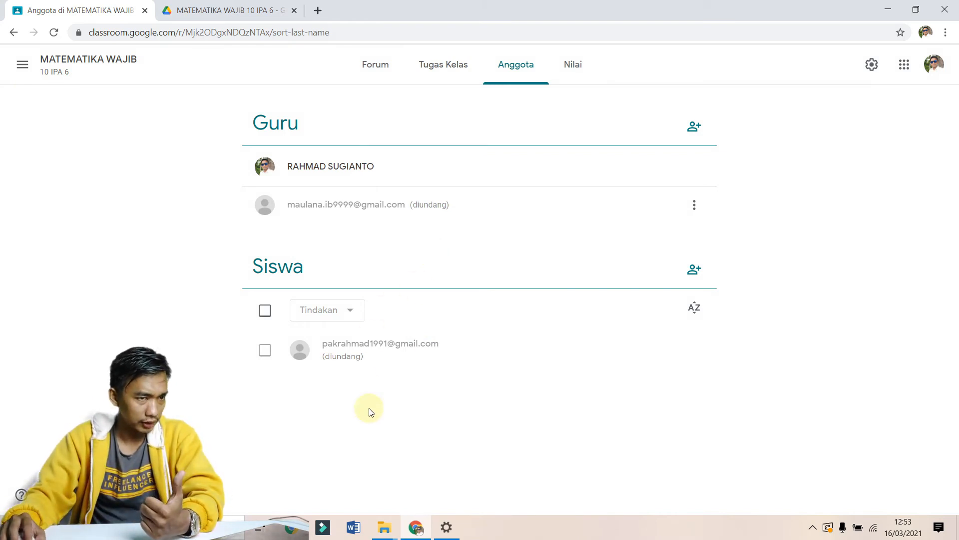
# Step: Switch to the invited student's browser profile and join MATEMATIKA WAJIB from the class invitation e-mail in Gmail
pyautogui.click(926, 34)
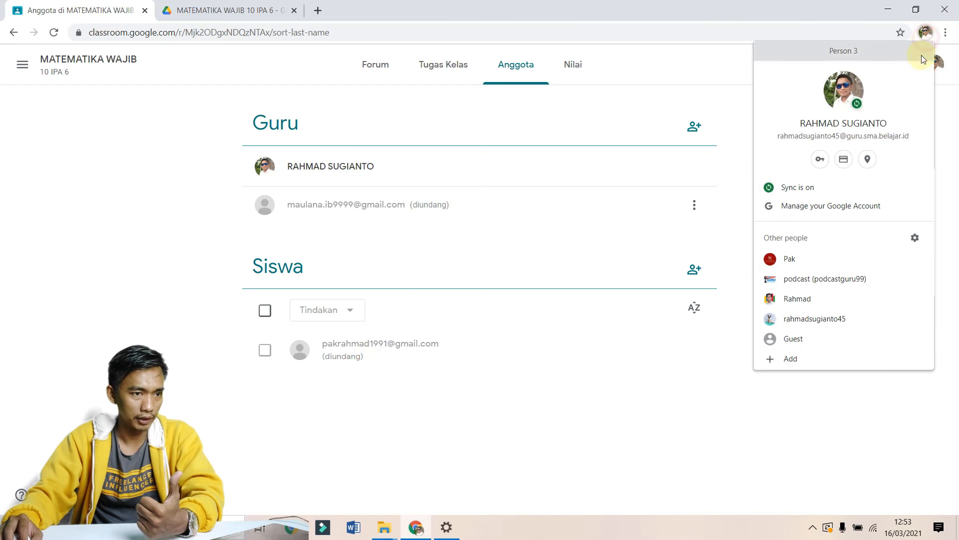
pyautogui.click(820, 259)
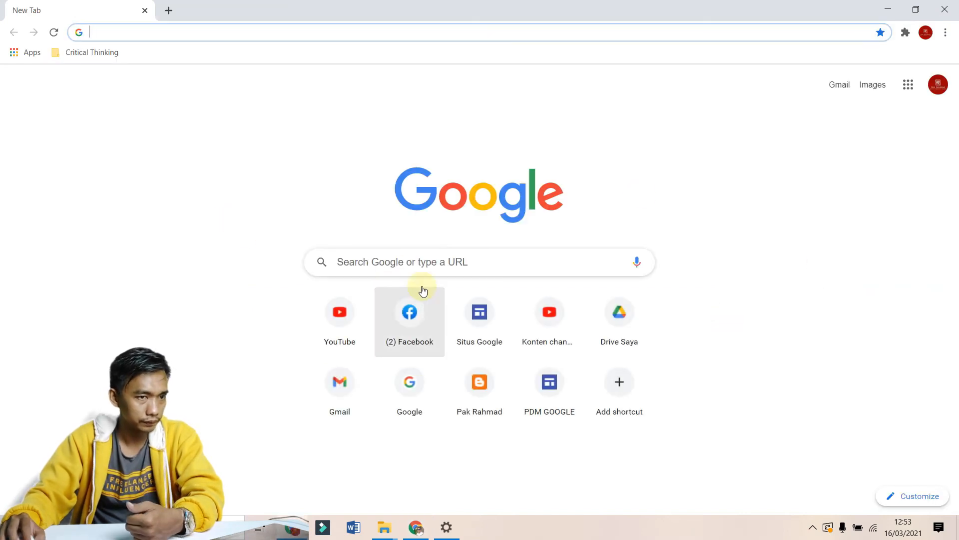
pyautogui.click(845, 85)
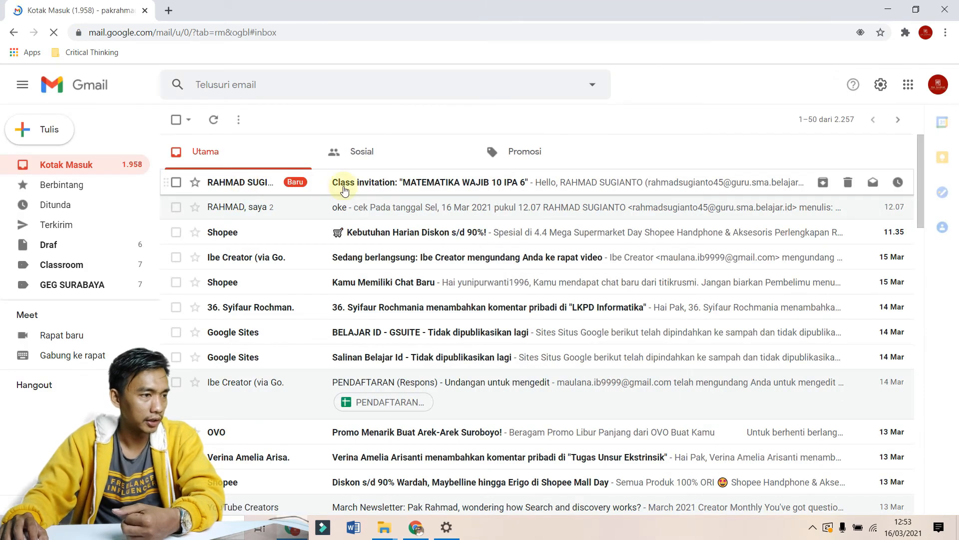
pyautogui.click(380, 183)
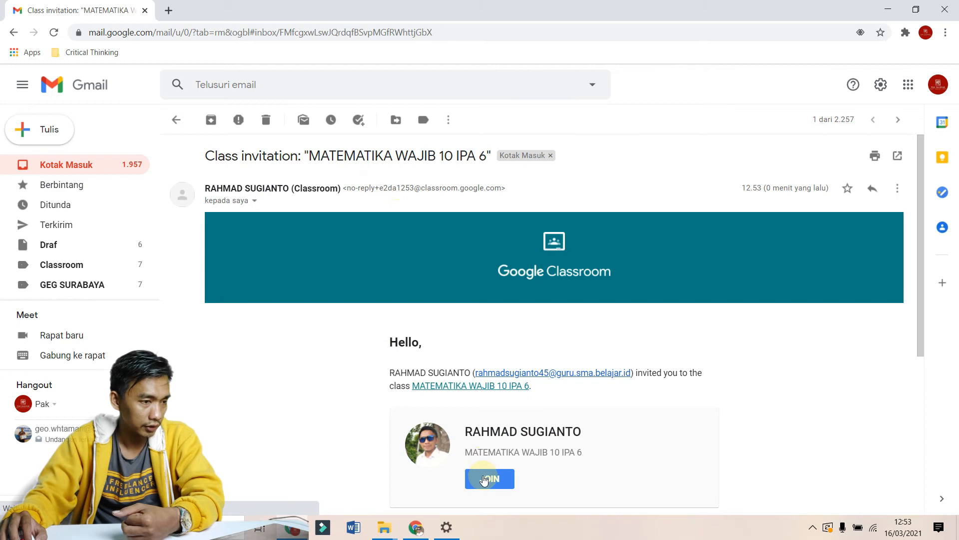
pyautogui.click(484, 480)
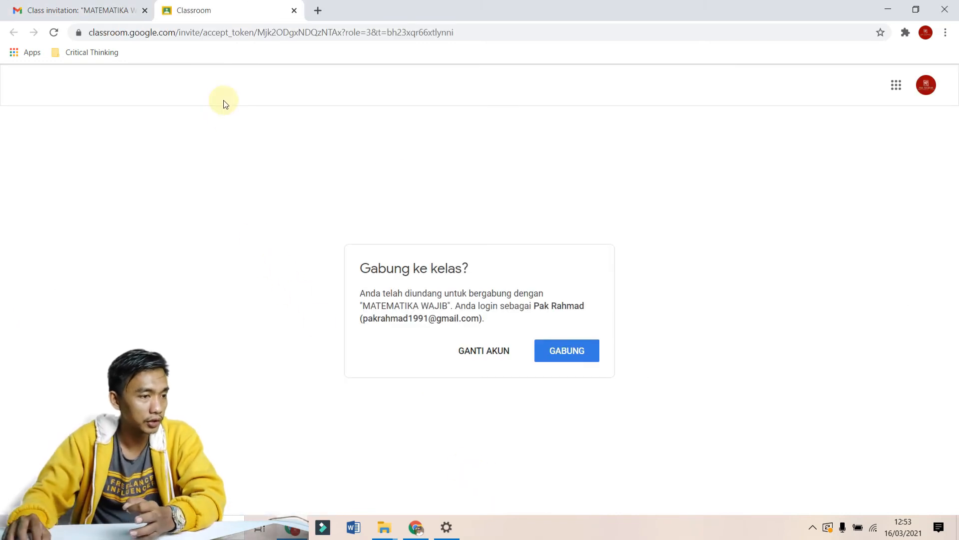
pyautogui.click(571, 351)
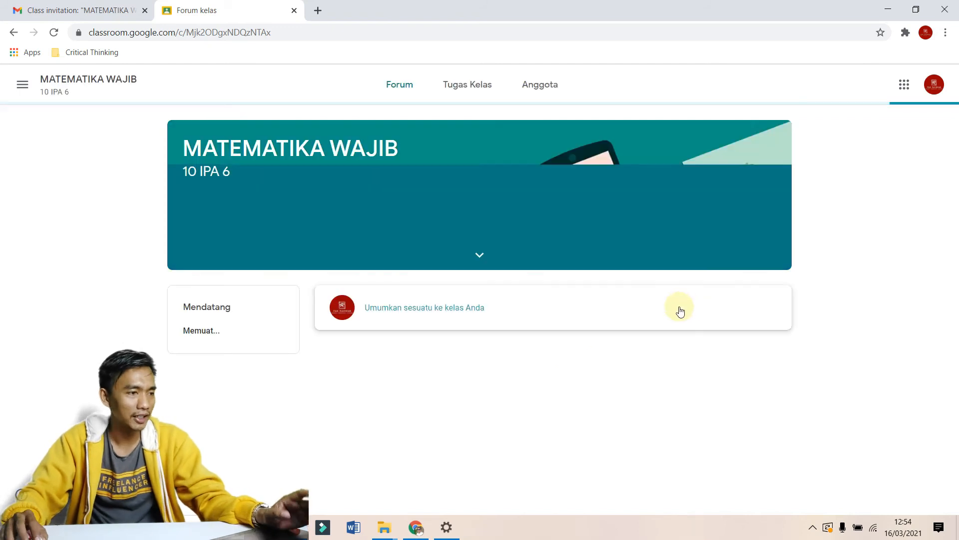
# Step: Post the announcement "Assalamualaikum" to the class forum from the student account
pyautogui.click(552, 321)
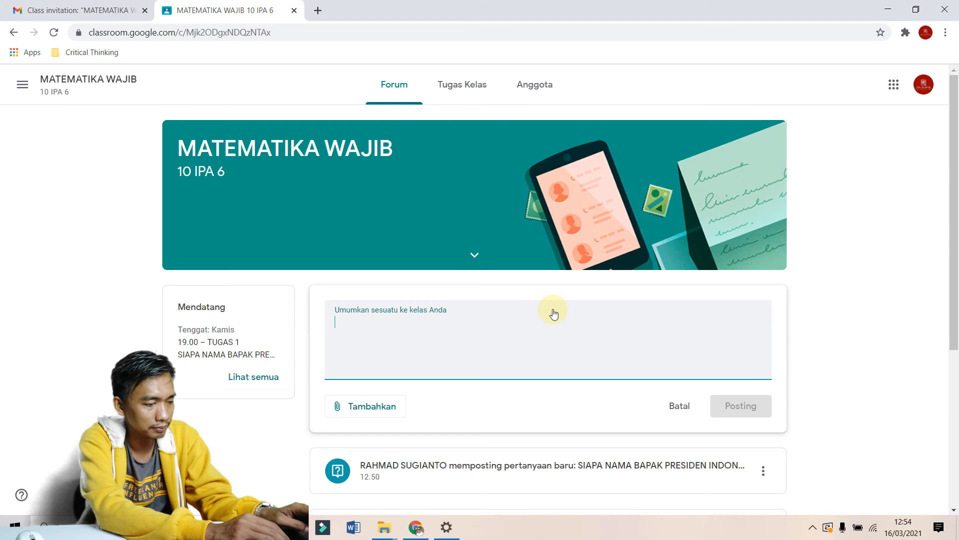
pyautogui.write('Assalamualaikum')
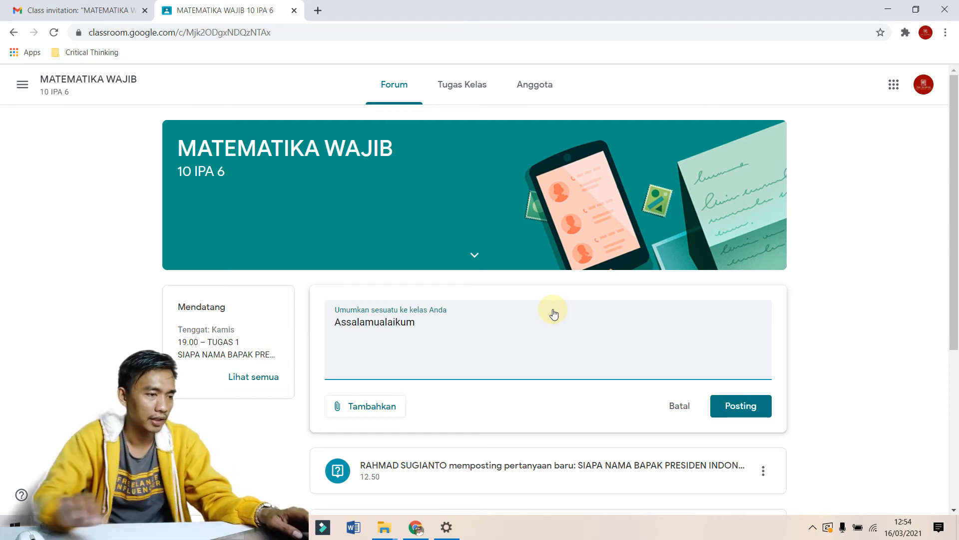
pyautogui.click(741, 406)
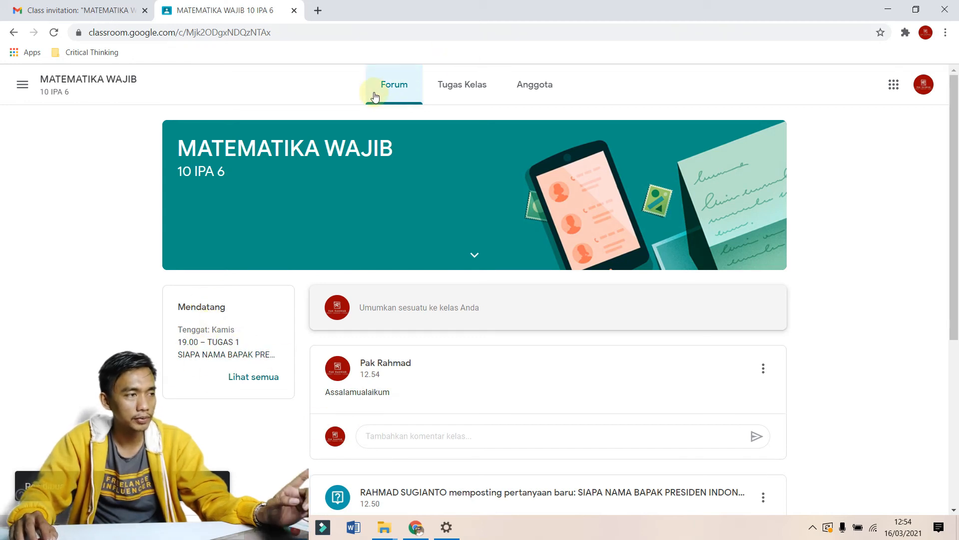
# Step: Look through the student's view of the Forum, Tugas Kelas and Anggota pages, ending on the invitation e-mail
pyautogui.click(469, 89)
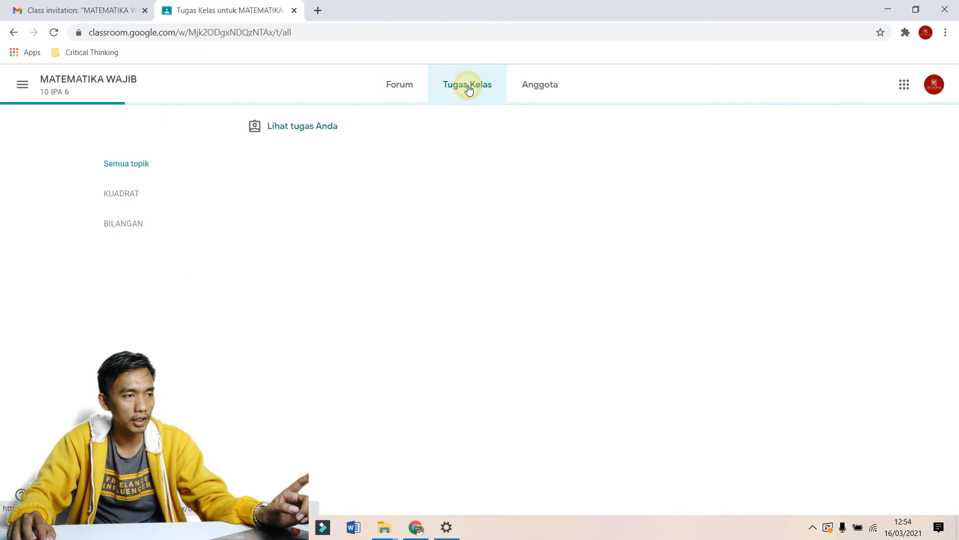
pyautogui.click(546, 88)
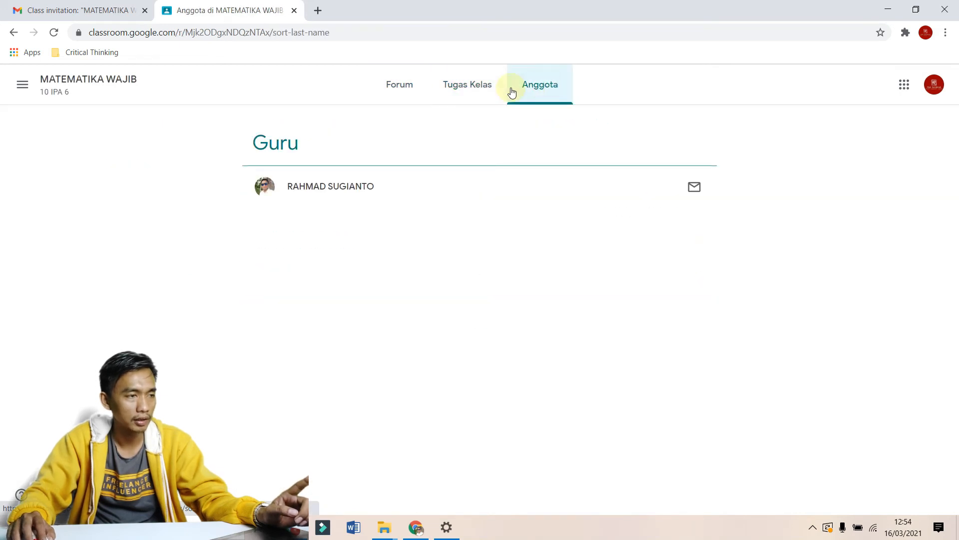
pyautogui.click(490, 87)
pyautogui.click(410, 92)
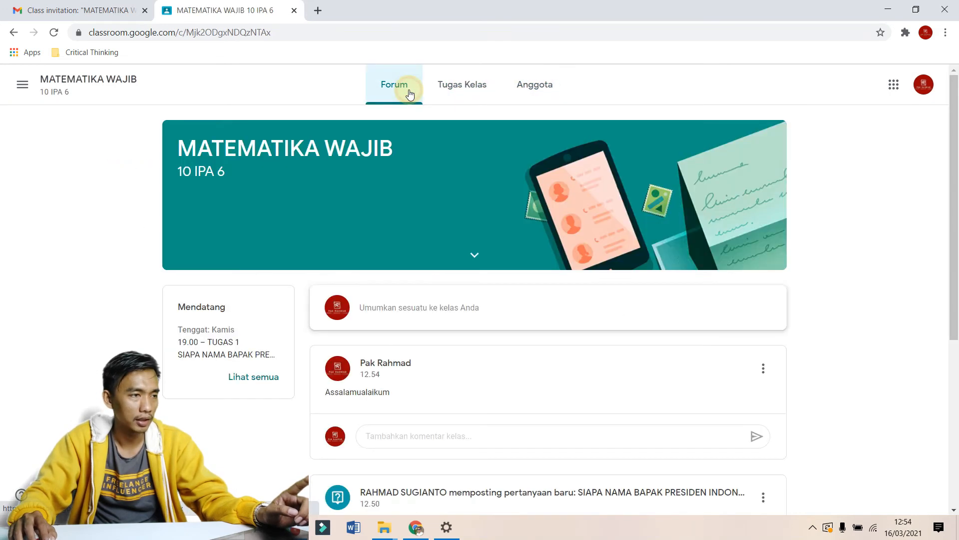
pyautogui.click(467, 89)
pyautogui.click(522, 92)
pyautogui.click(443, 99)
pyautogui.click(397, 86)
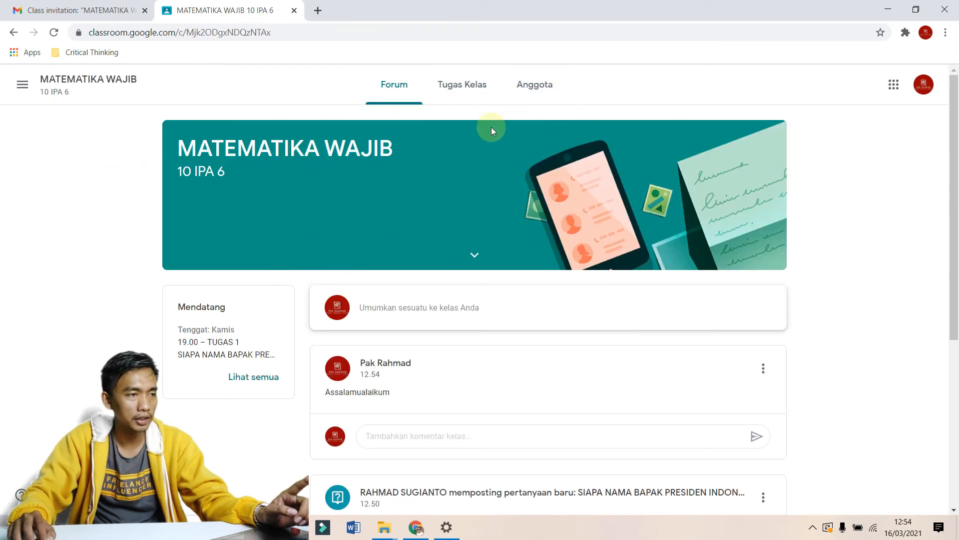
pyautogui.click(480, 89)
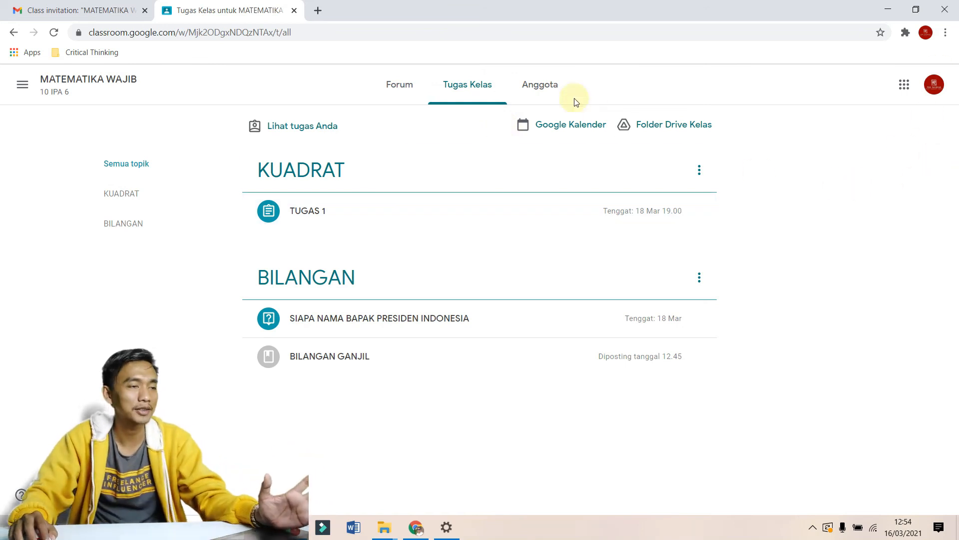
pyautogui.click(559, 93)
pyautogui.click(86, 6)
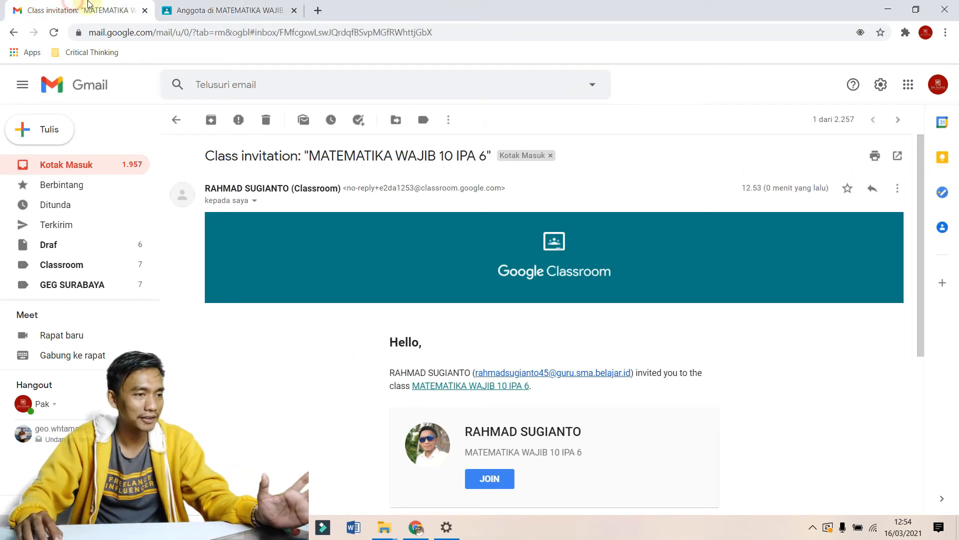
# Step: Return to the teacher's members page and dismiss the tip about monitoring each student's progress
pyautogui.click(418, 528)
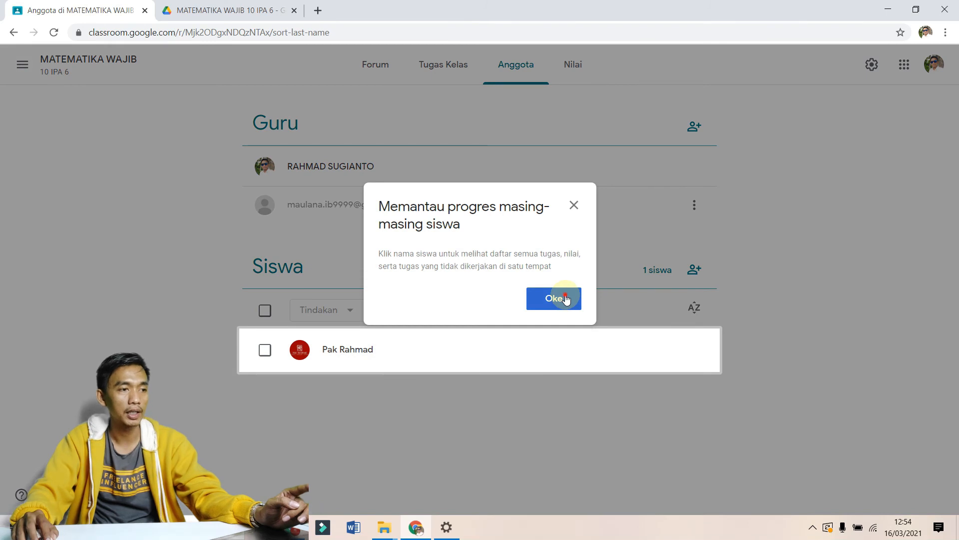
pyautogui.click(566, 298)
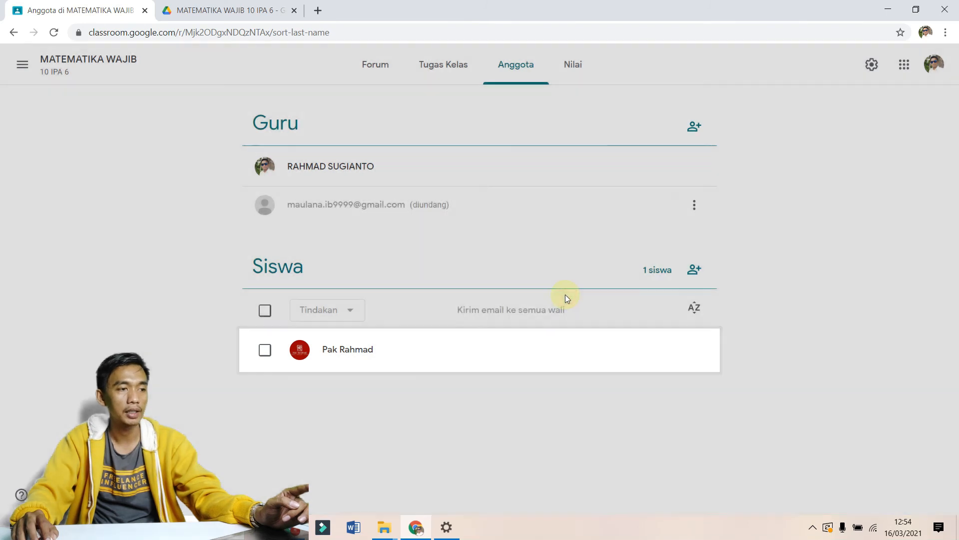
pyautogui.click(504, 306)
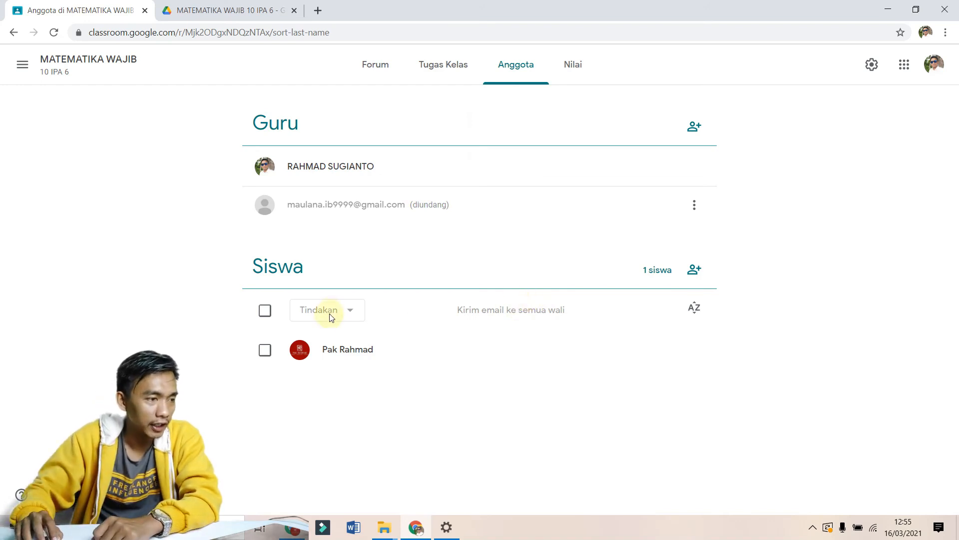
# Step: Select all students in the class and send them an e-mail with the text "ffaad"
pyautogui.click(266, 312)
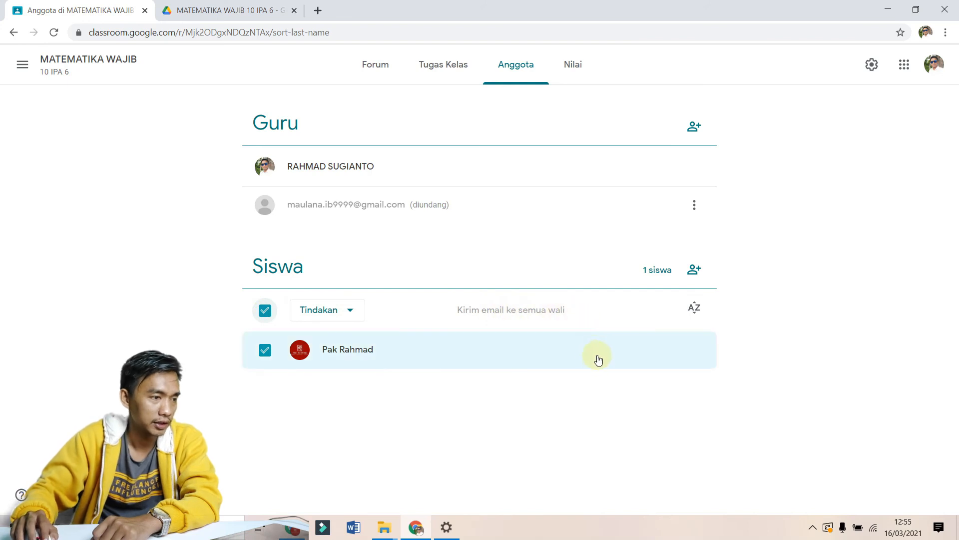
pyautogui.click(345, 314)
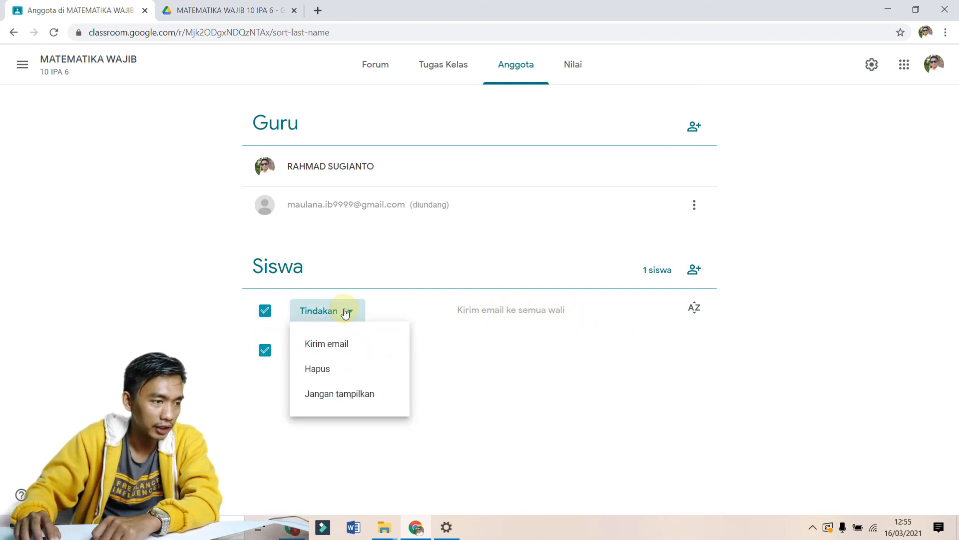
pyautogui.click(344, 349)
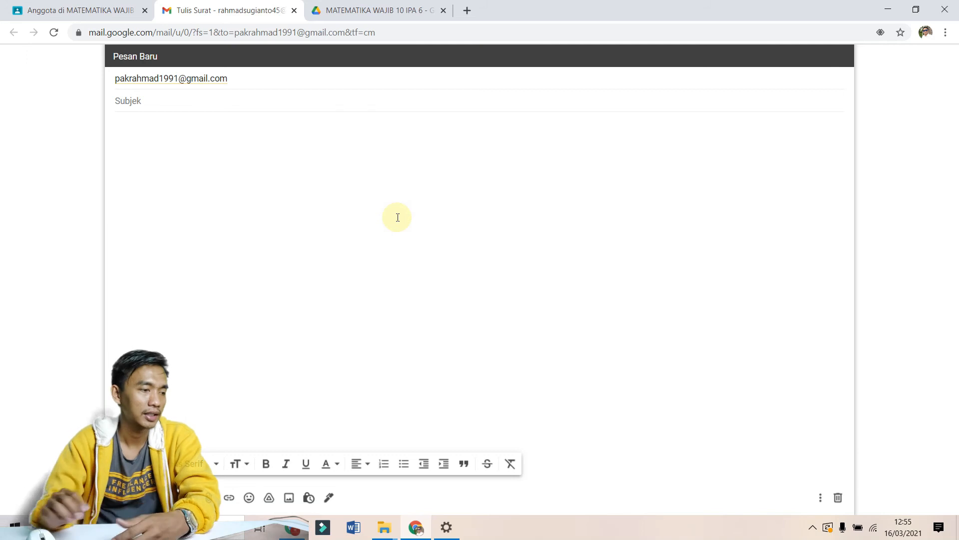
pyautogui.write('ffaad')
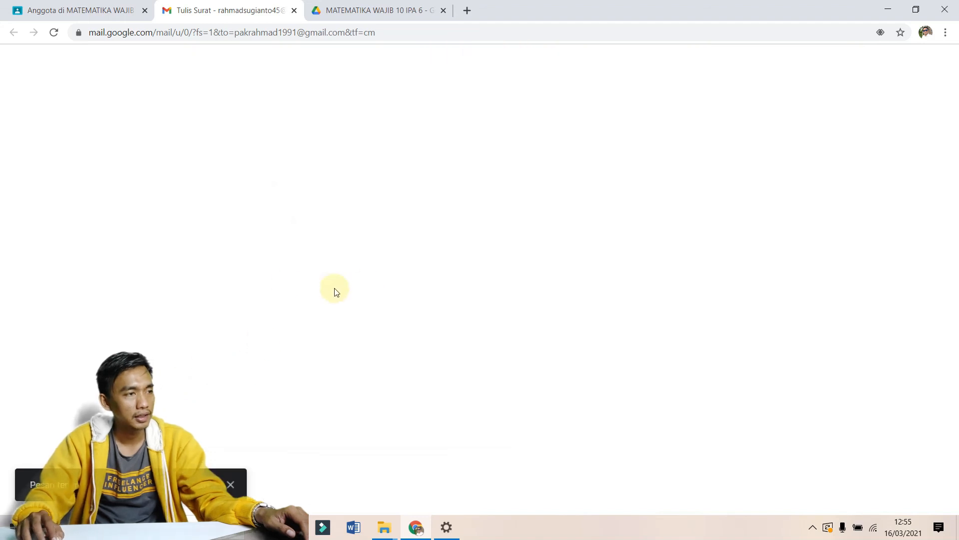
# Step: Return to the class members page, select all students, and look through the bulk actions and name-sorting options
pyautogui.click(85, 14)
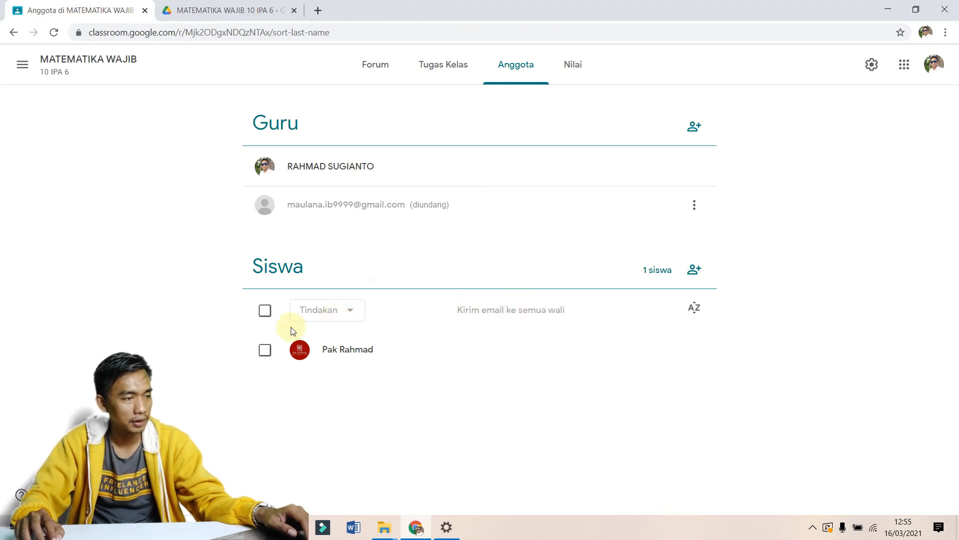
pyautogui.click(265, 310)
pyautogui.click(322, 311)
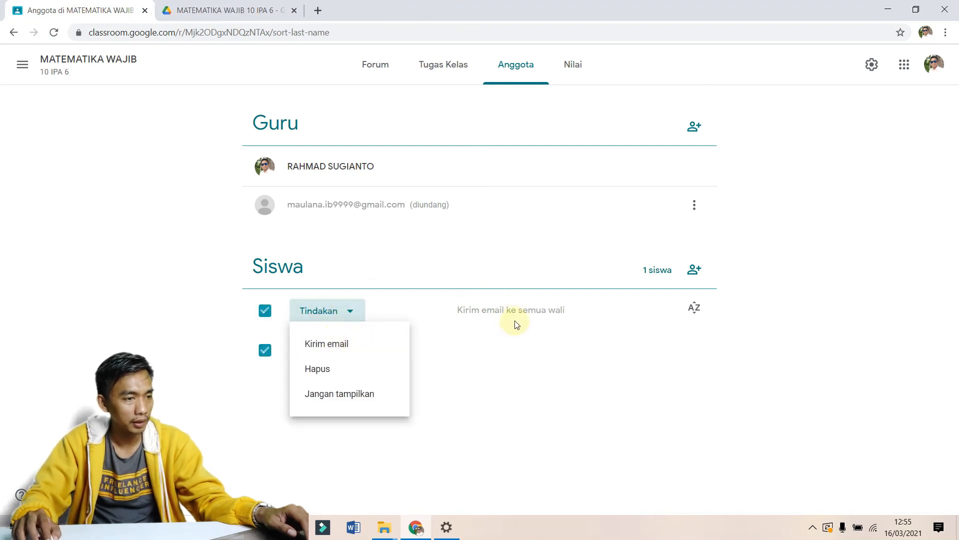
pyautogui.click(546, 312)
pyautogui.click(701, 310)
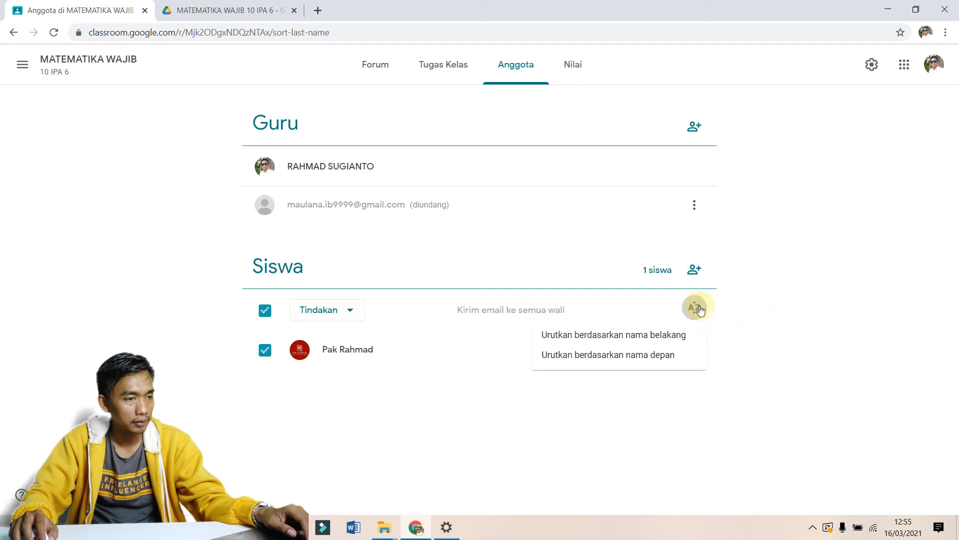
pyautogui.click(582, 318)
pyautogui.click(486, 320)
pyautogui.click(509, 373)
pyautogui.click(396, 407)
pyautogui.click(351, 240)
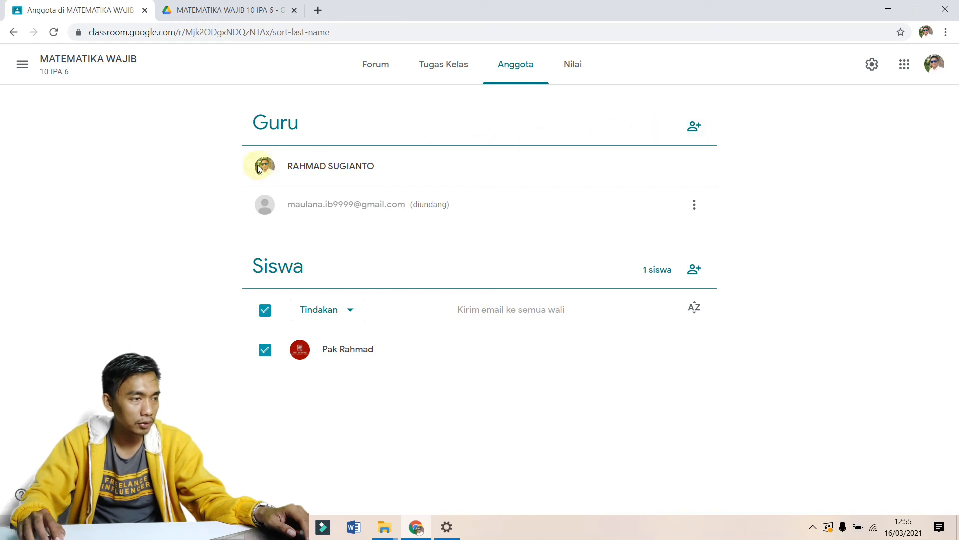
# Step: View the dialog for inviting teachers, cancel it, and review the bulk actions for students, leaving none selected
pyautogui.click(700, 127)
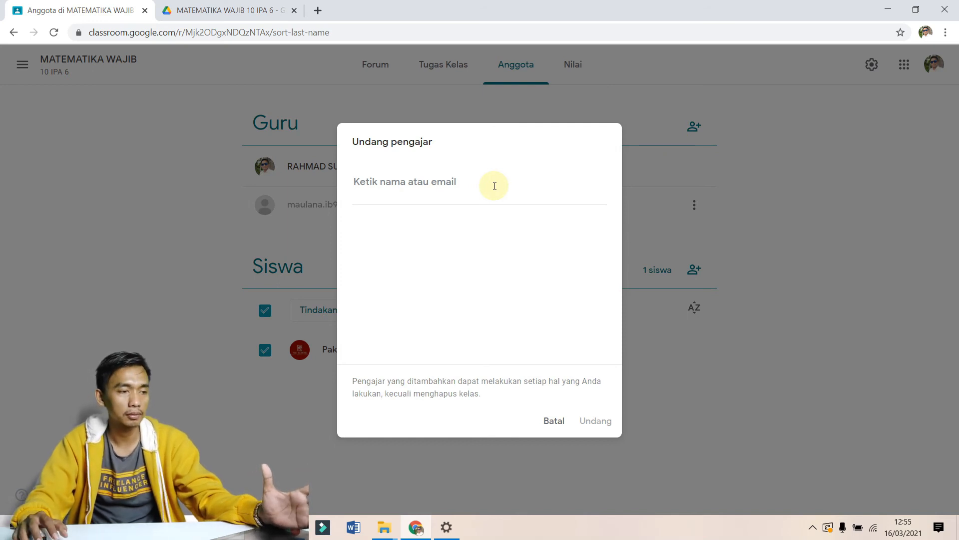
pyautogui.click(552, 420)
pyautogui.click(265, 310)
pyautogui.click(265, 310)
pyautogui.click(265, 310)
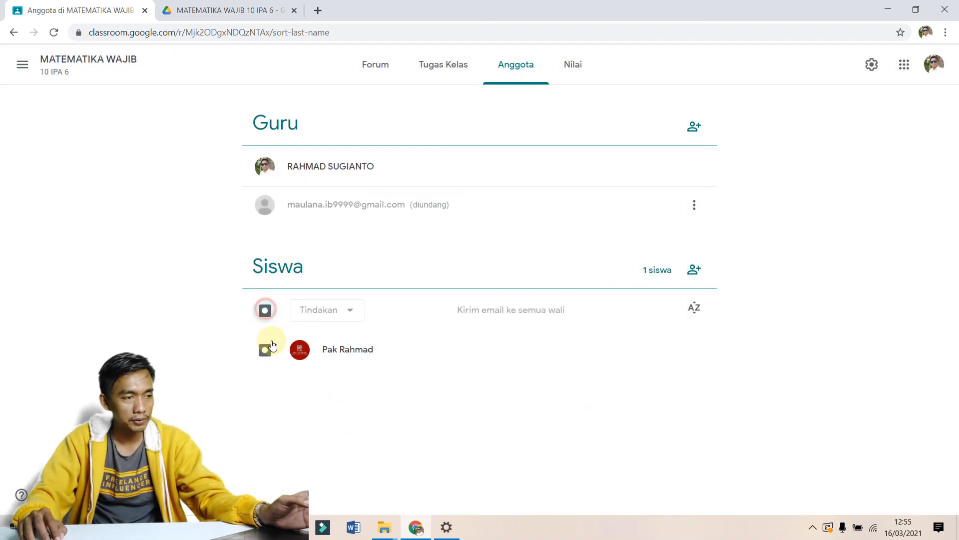
pyautogui.click(550, 310)
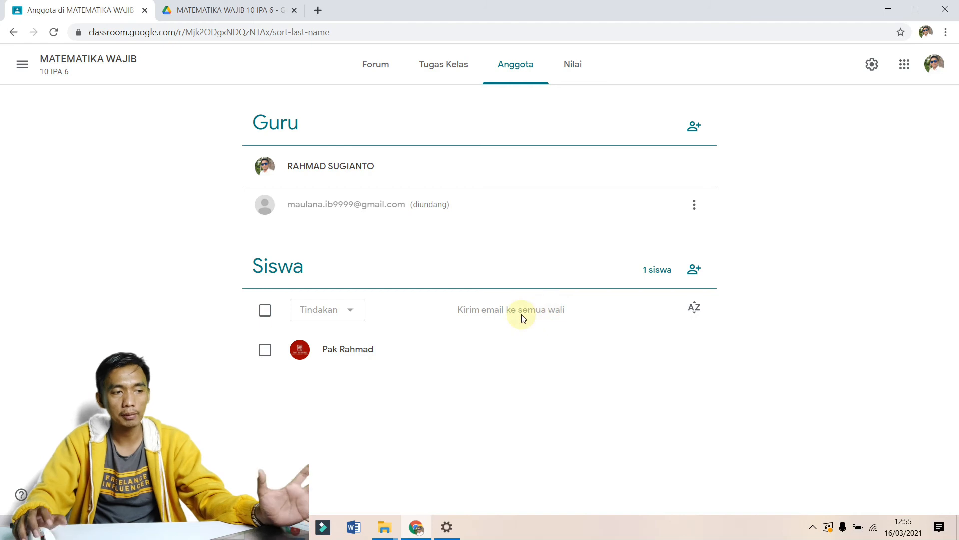
pyautogui.click(265, 310)
pyautogui.click(339, 310)
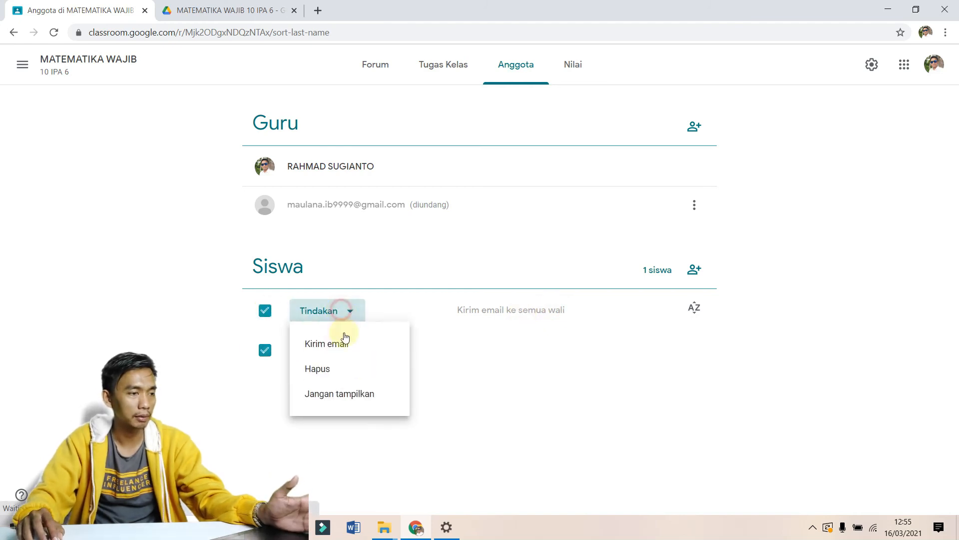
pyautogui.click(461, 384)
pyautogui.click(265, 310)
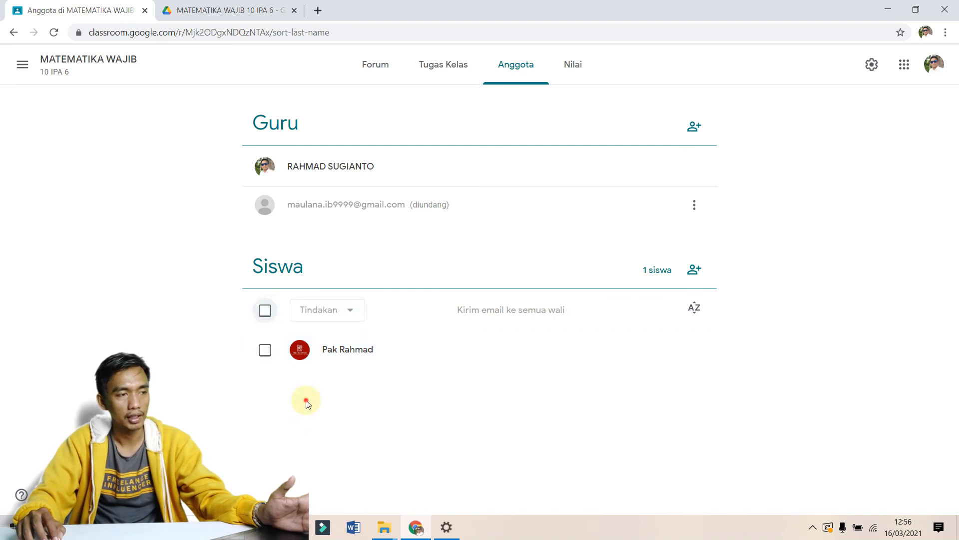
# Step: Open the Nilai gradebook and go through its introductory tips on grading setup and returning assignments
pyautogui.click(569, 73)
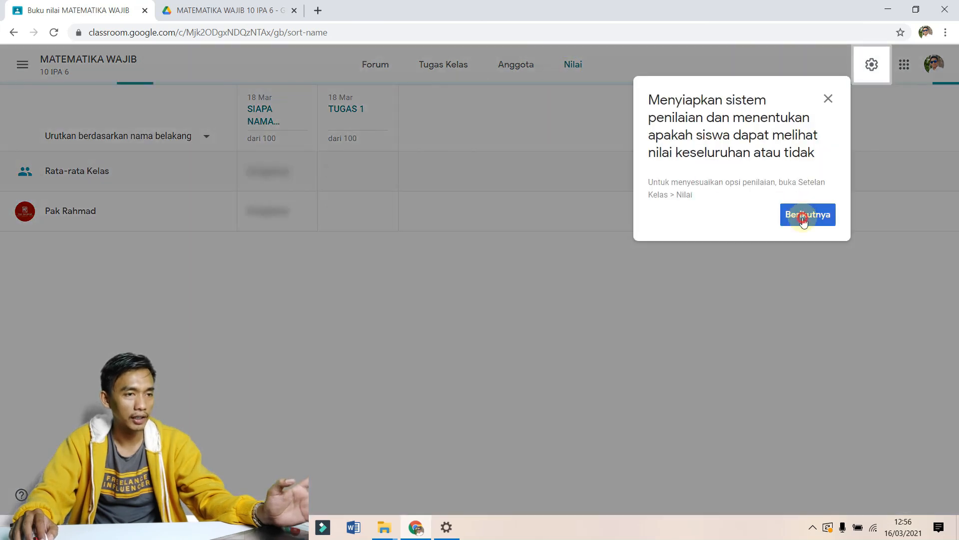
pyautogui.click(802, 218)
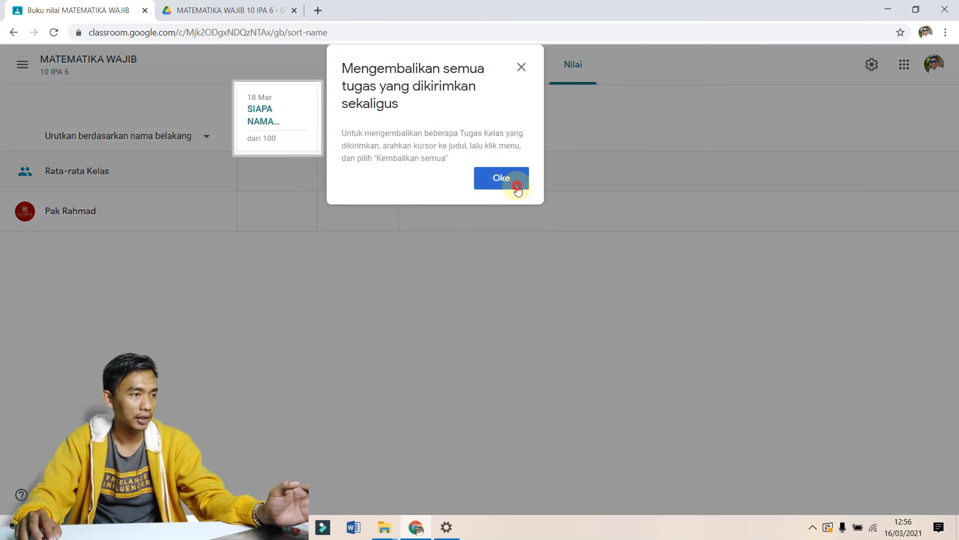
pyautogui.click(517, 189)
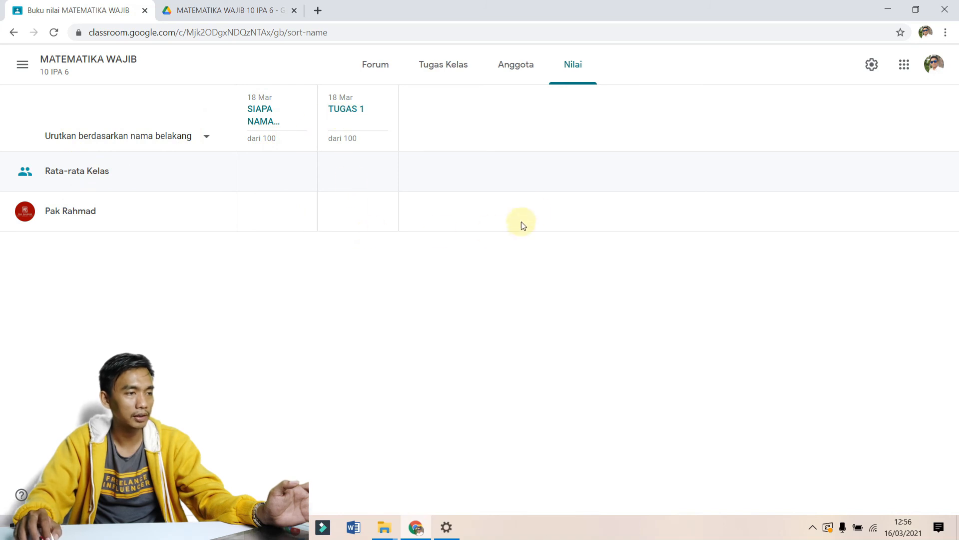
# Step: Return to the Tugas Kelas page and view the prompt for adding Meet to the class without creating a link
pyautogui.click(455, 72)
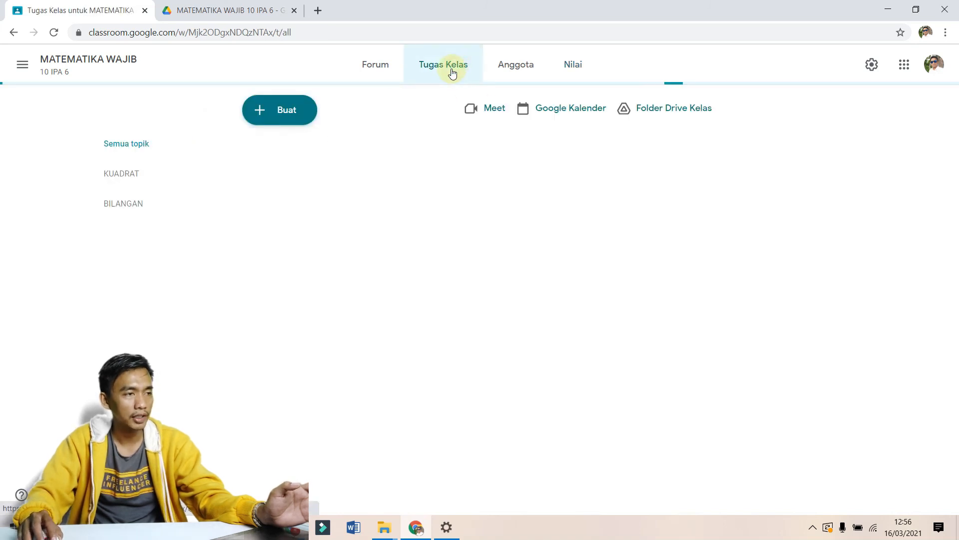
pyautogui.click(472, 106)
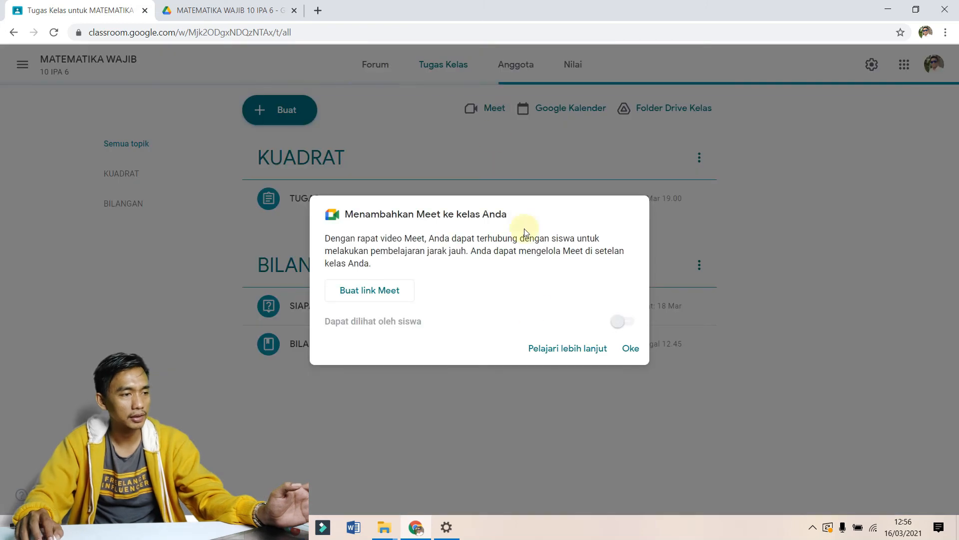
pyautogui.click(631, 348)
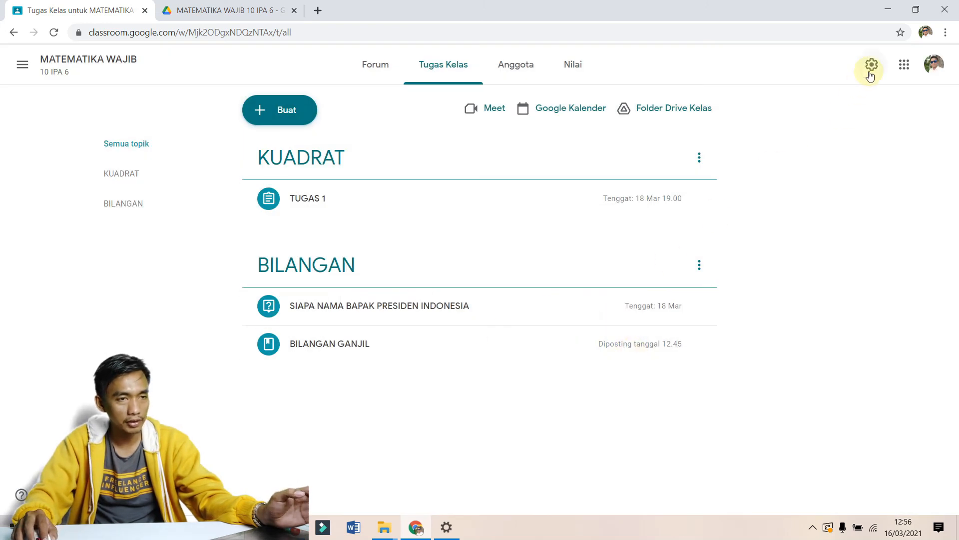
# Step: Open the class settings and review the Detail Kelas fields and the options for managing the invitation code
pyautogui.click(871, 65)
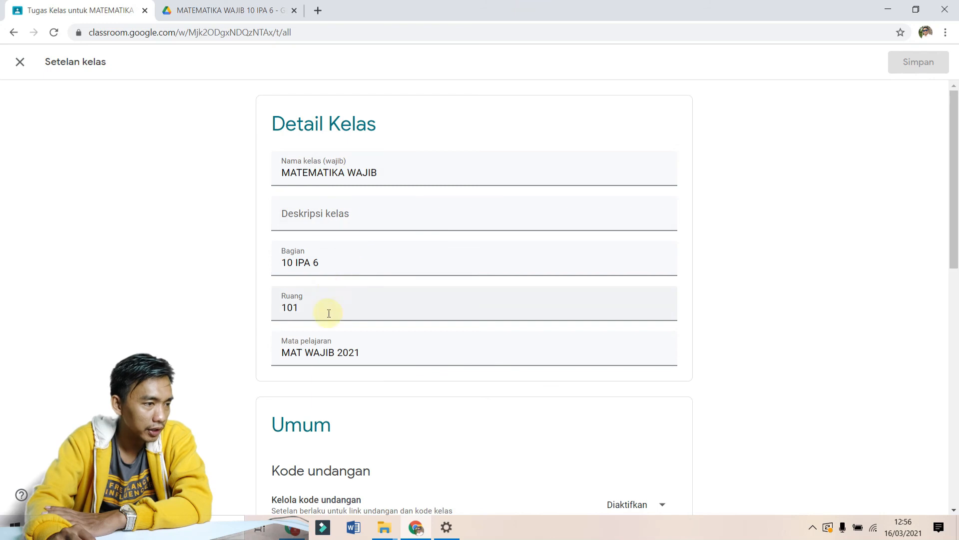
pyautogui.click(348, 223)
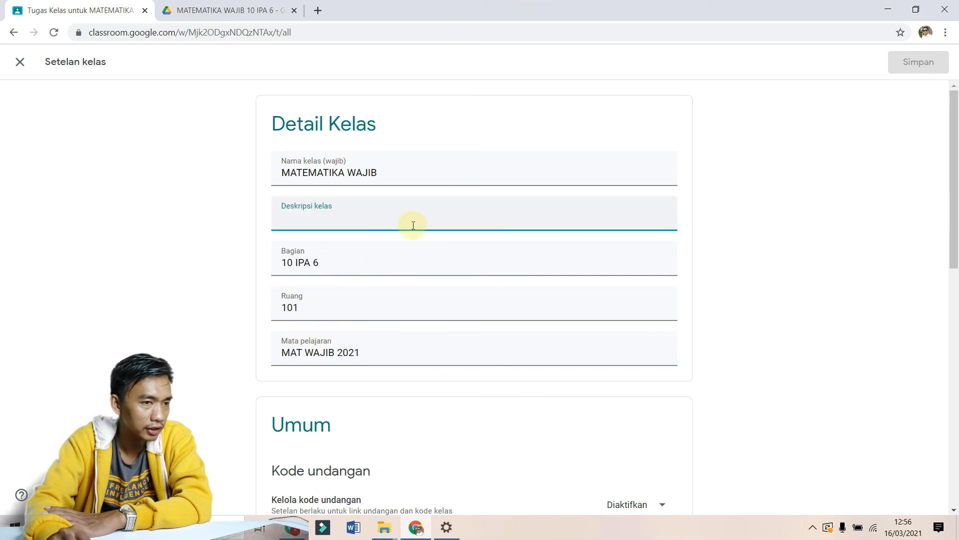
pyautogui.click(849, 241)
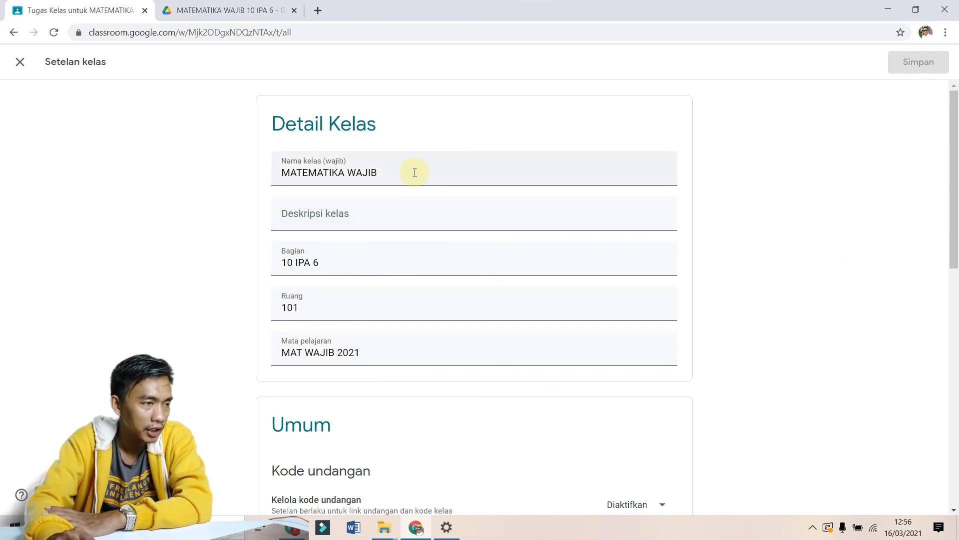
pyautogui.moveTo(953, 180); pyautogui.dragTo(916, 300)
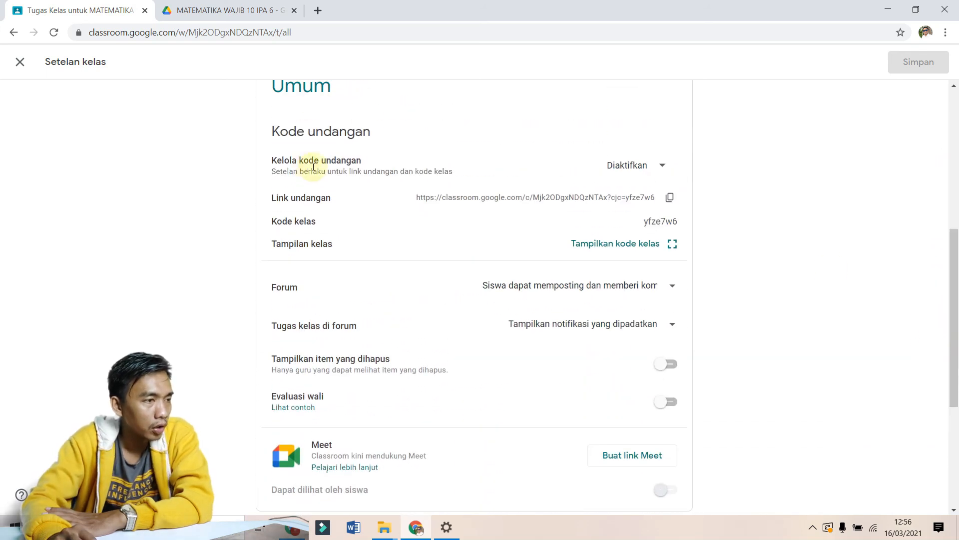
pyautogui.click(656, 175)
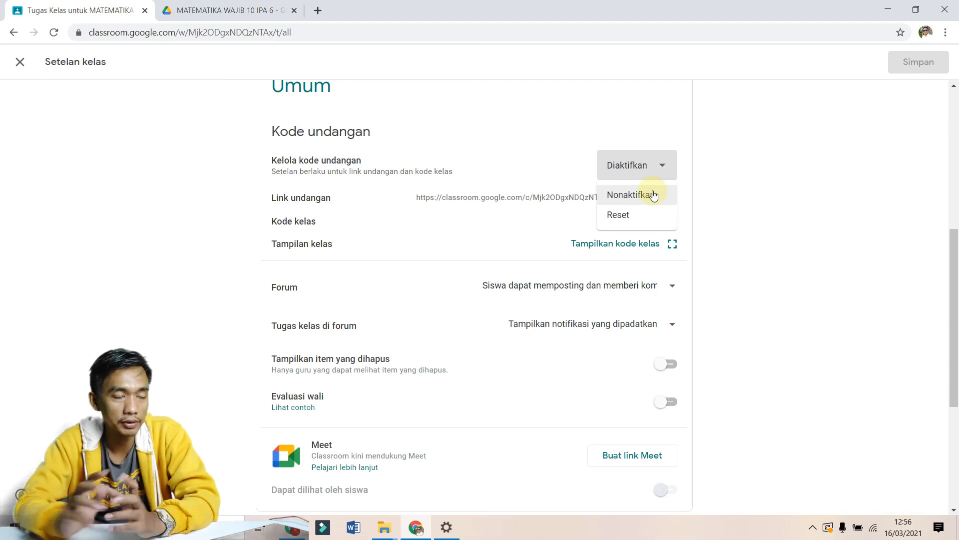
pyautogui.click(749, 208)
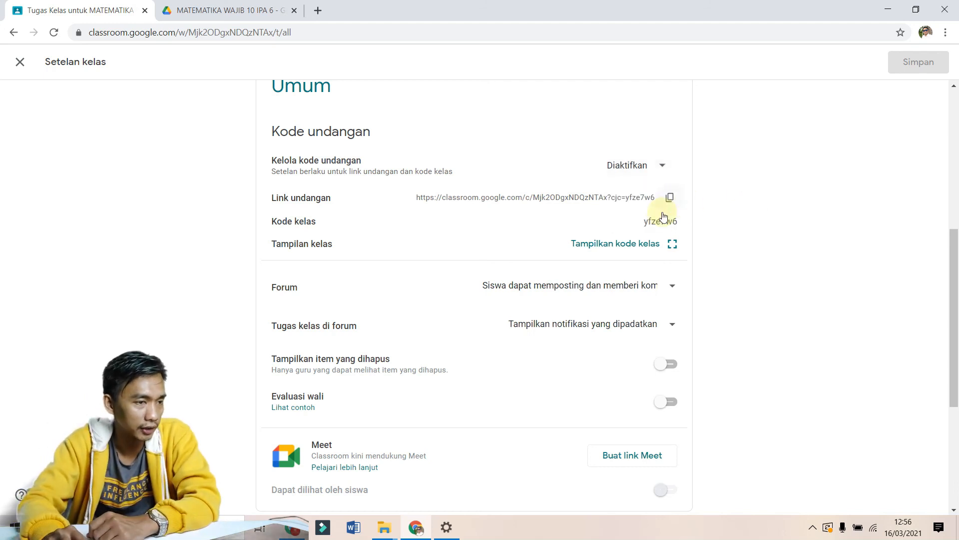
# Step: Review the options for student posting permissions in the forum and for how classwork notifications appear there
pyautogui.click(655, 291)
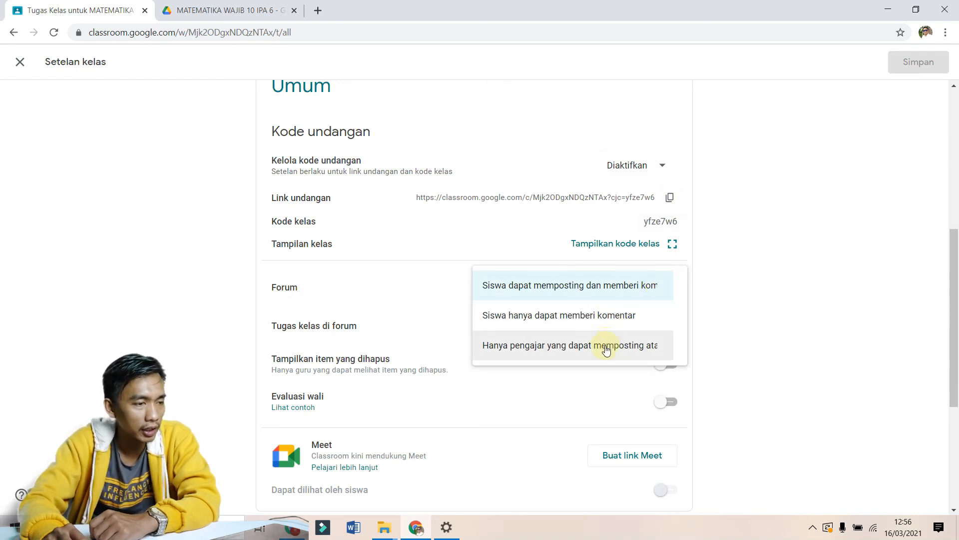
pyautogui.click(779, 339)
pyautogui.moveTo(953, 286); pyautogui.dragTo(952, 354)
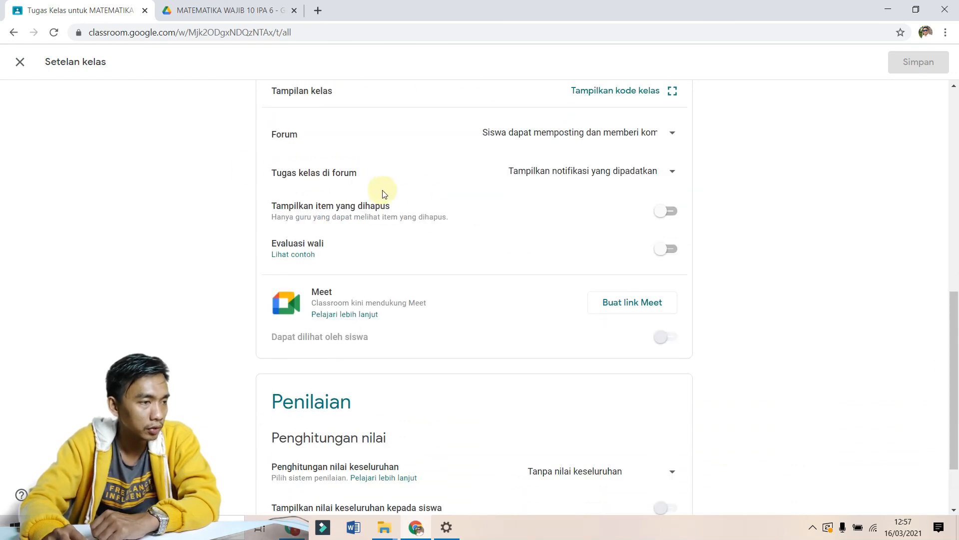
pyautogui.click(649, 176)
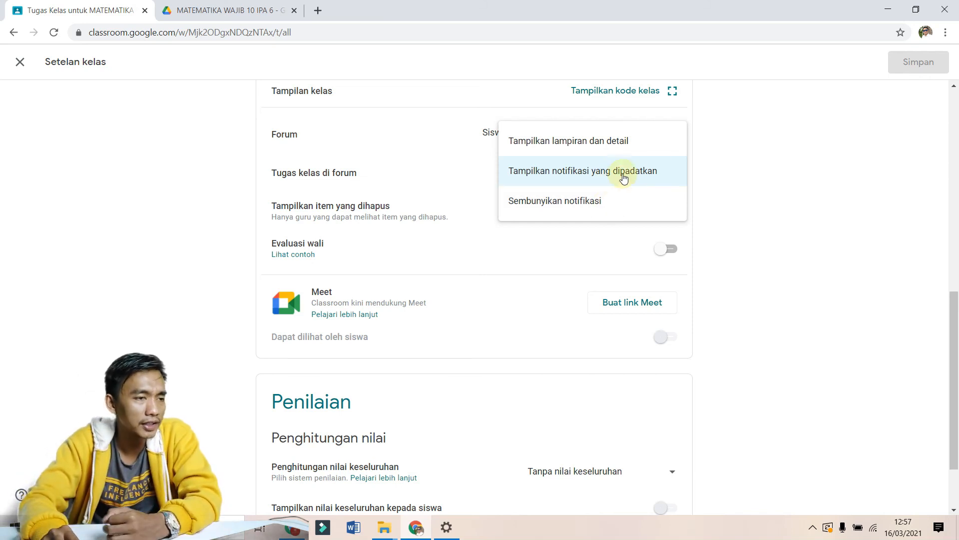
pyautogui.click(812, 243)
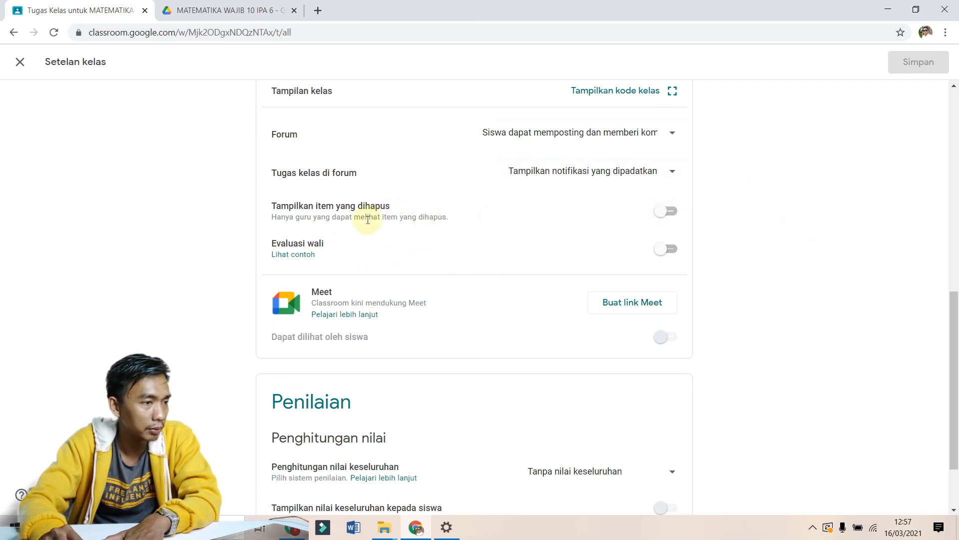
# Step: Turn on Tampilkan item yang dihapus and Evaluasi wali, read the guardian e-mail help article, and add all taught classes
pyautogui.click(674, 212)
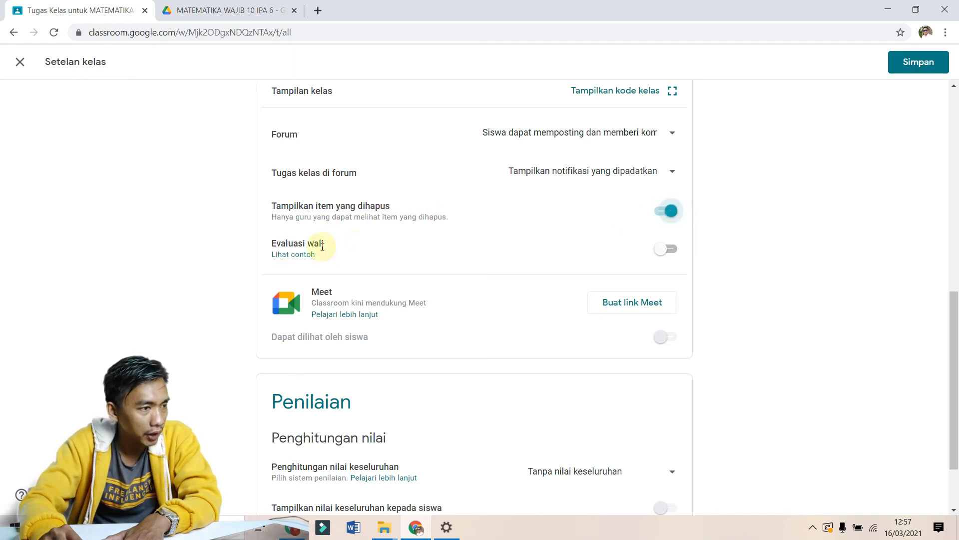
pyautogui.click(669, 248)
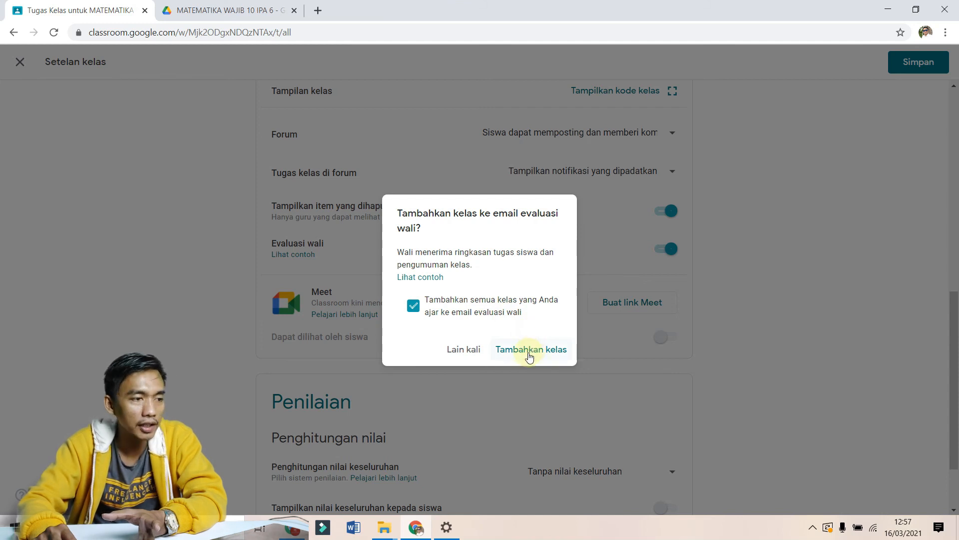
pyautogui.click(422, 278)
pyautogui.scroll(-11, 868, 152)
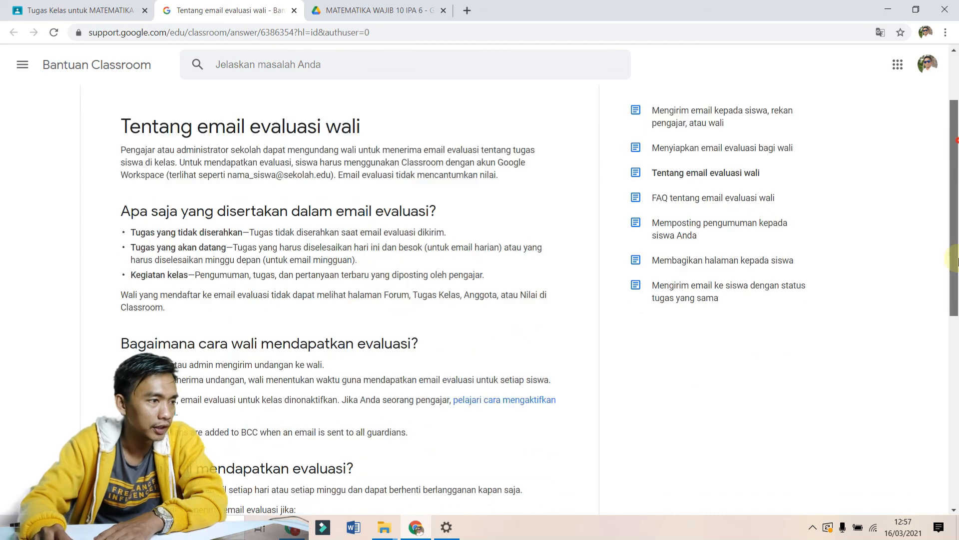
pyautogui.click(294, 10)
pyautogui.click(540, 351)
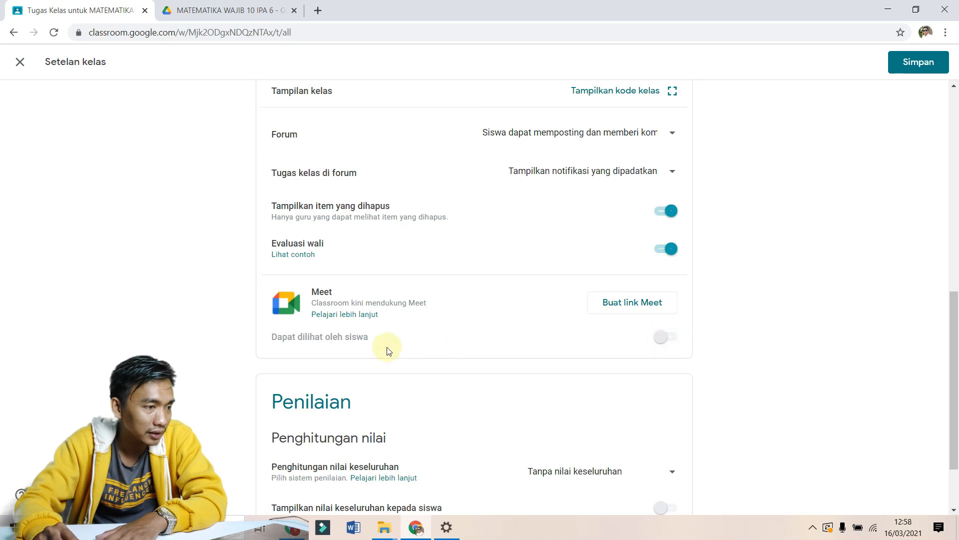
# Step: Create a Meet link for the class in the settings and make it visible to students
pyautogui.moveTo(303, 338); pyautogui.dragTo(375, 343)
pyautogui.click(281, 333)
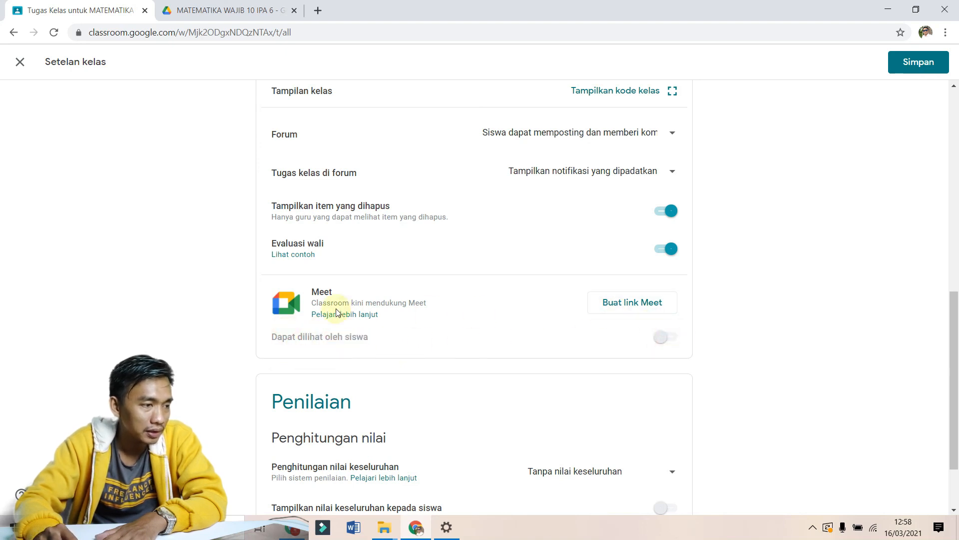
pyautogui.moveTo(337, 337); pyautogui.dragTo(325, 337)
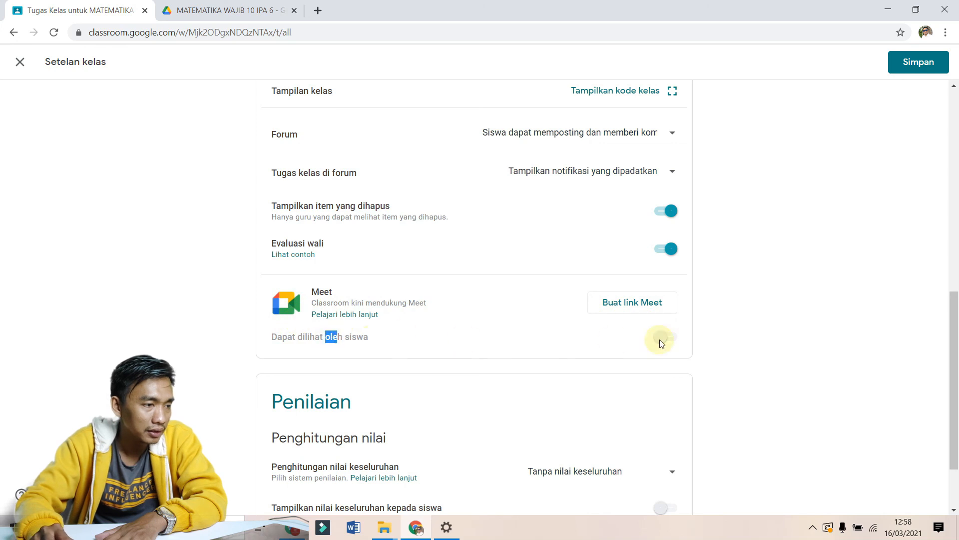
pyautogui.click(639, 303)
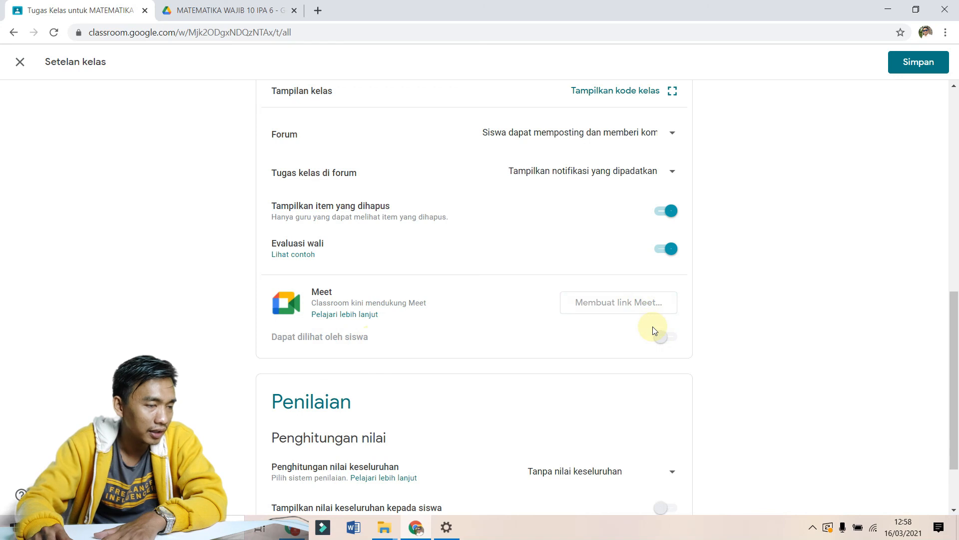
pyautogui.click(667, 338)
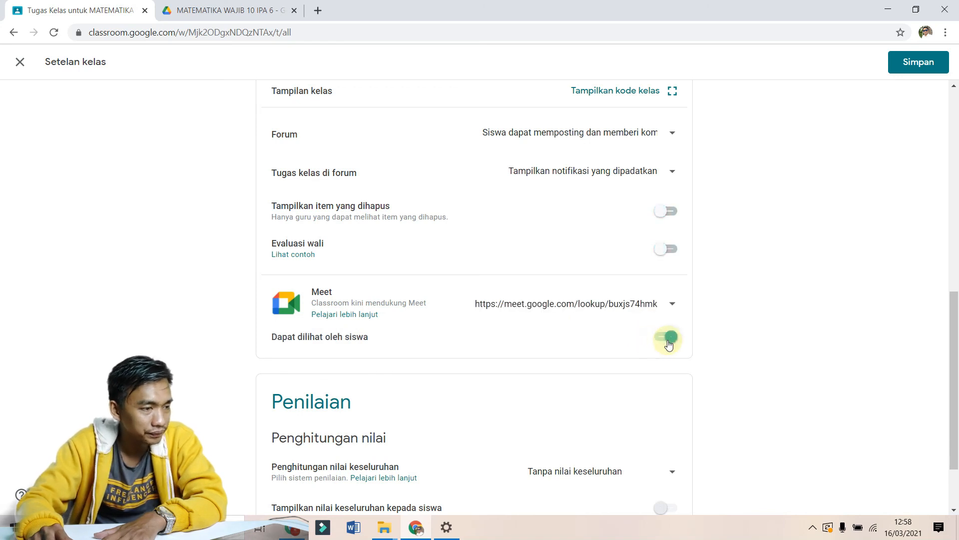
pyautogui.click(673, 305)
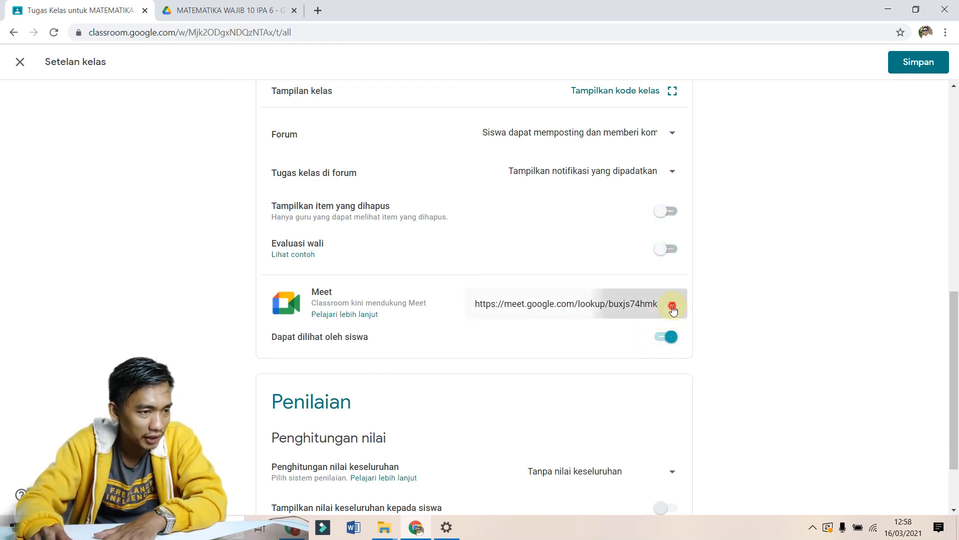
pyautogui.click(732, 316)
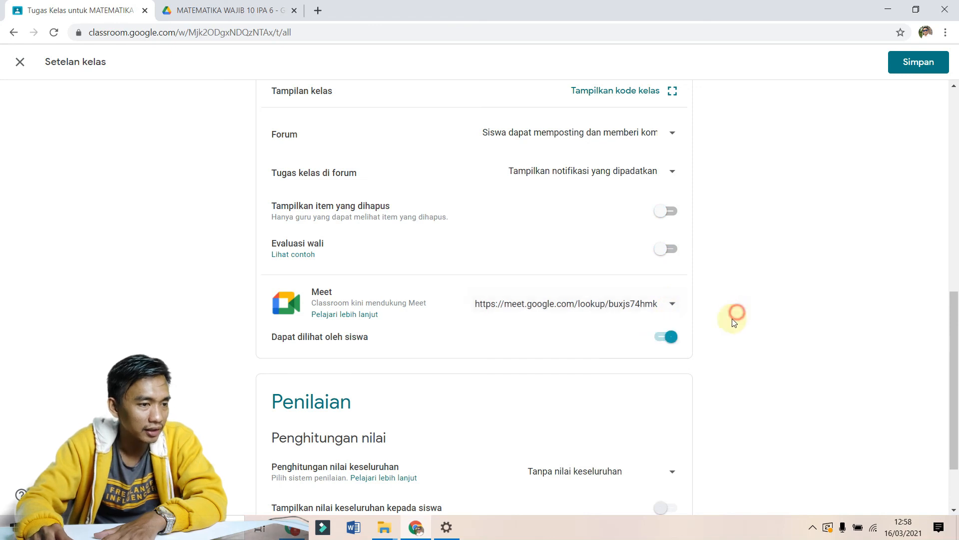
# Step: Turn the Meet link's Dapat dilihat oleh siswa setting off and back on
pyautogui.click(665, 344)
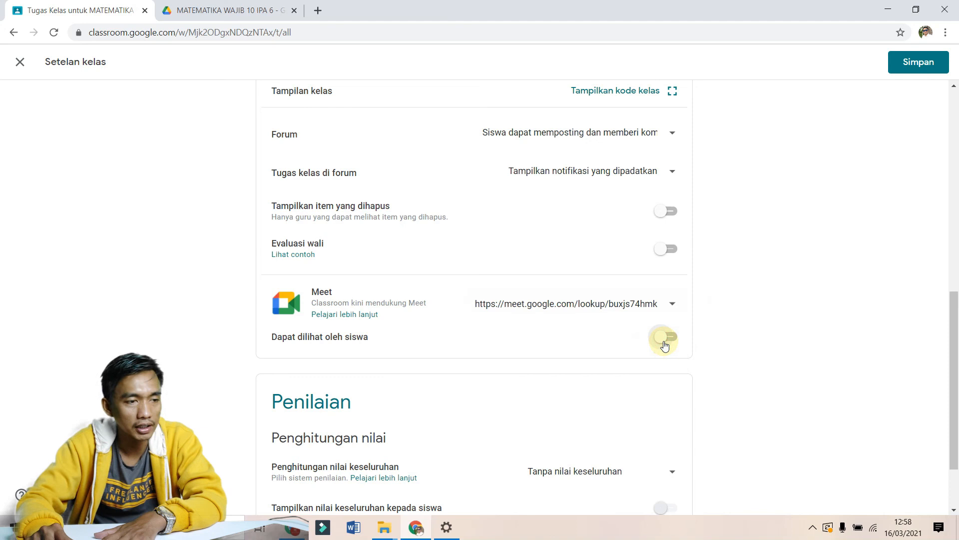
pyautogui.click(674, 339)
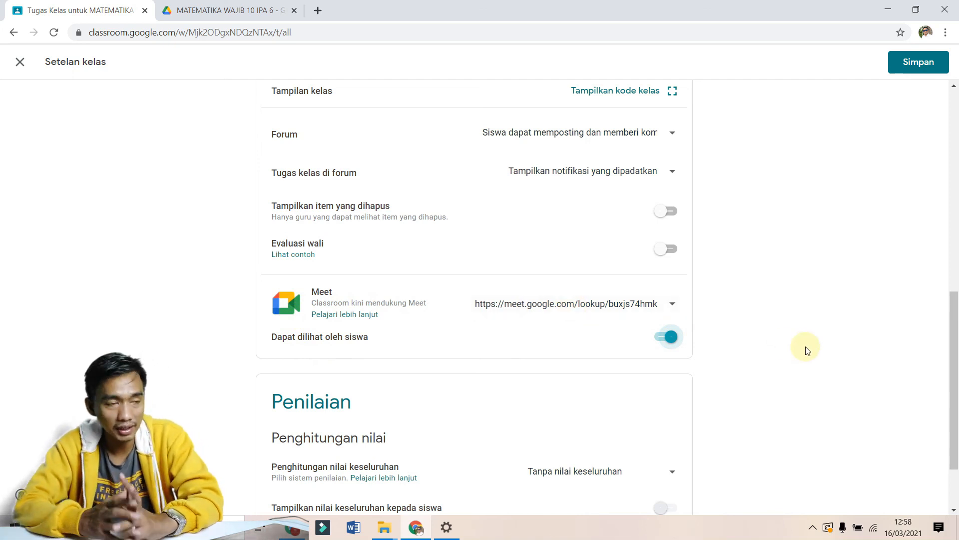
# Step: Try Poin total and Bobot nilai berdasarkan kategori as the overall grade calculation, and return it to Tanpa nilai keseluruhan
pyautogui.moveTo(943, 354); pyautogui.dragTo(925, 456)
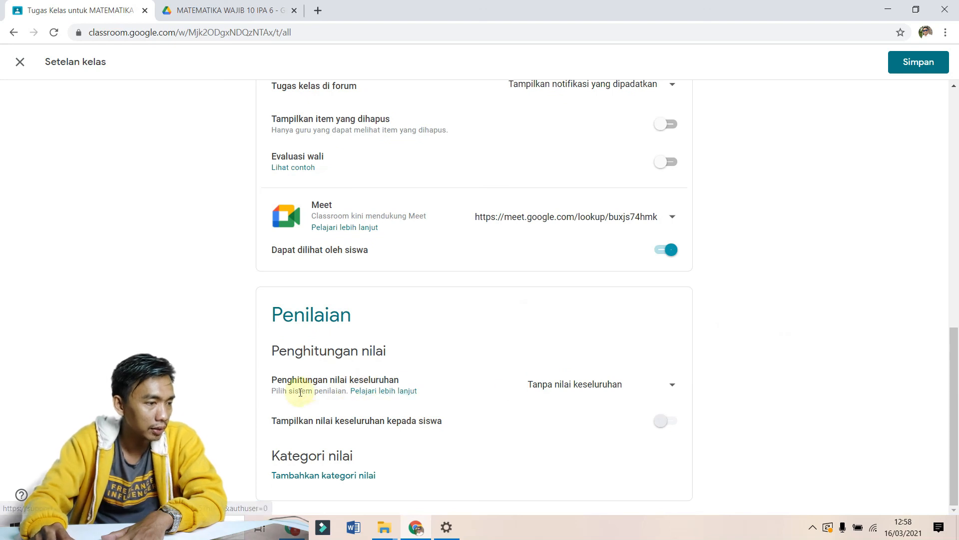
pyautogui.click(633, 384)
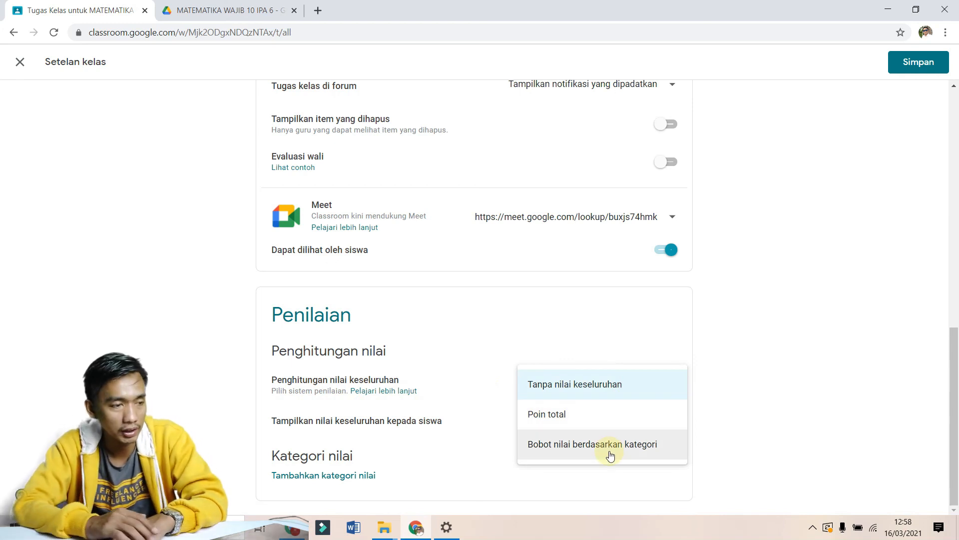
pyautogui.click(597, 418)
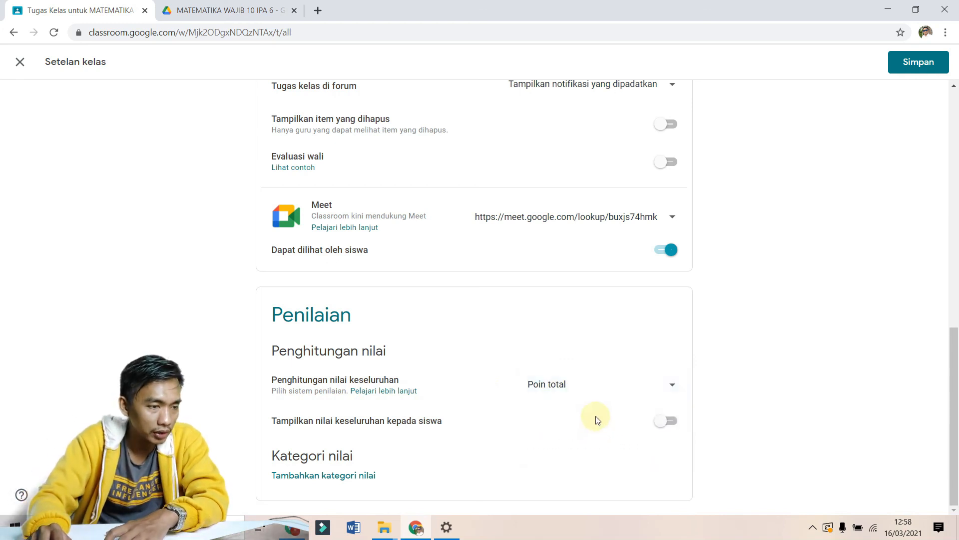
pyautogui.click(618, 381)
pyautogui.click(605, 421)
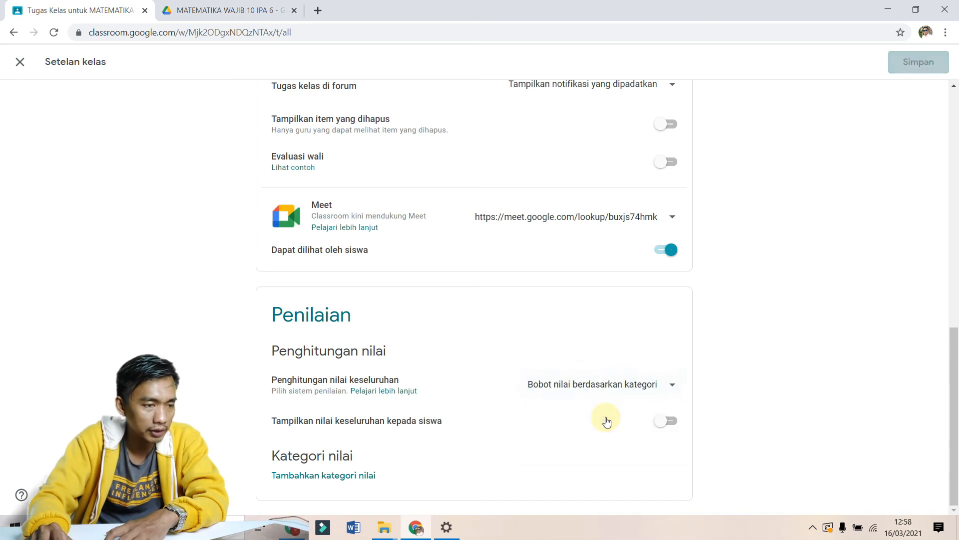
pyautogui.click(626, 385)
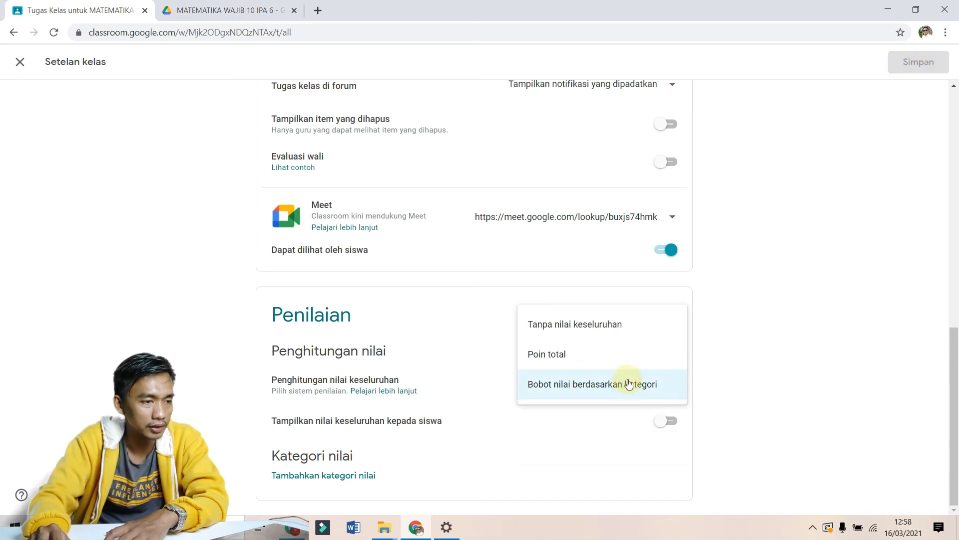
pyautogui.click(626, 323)
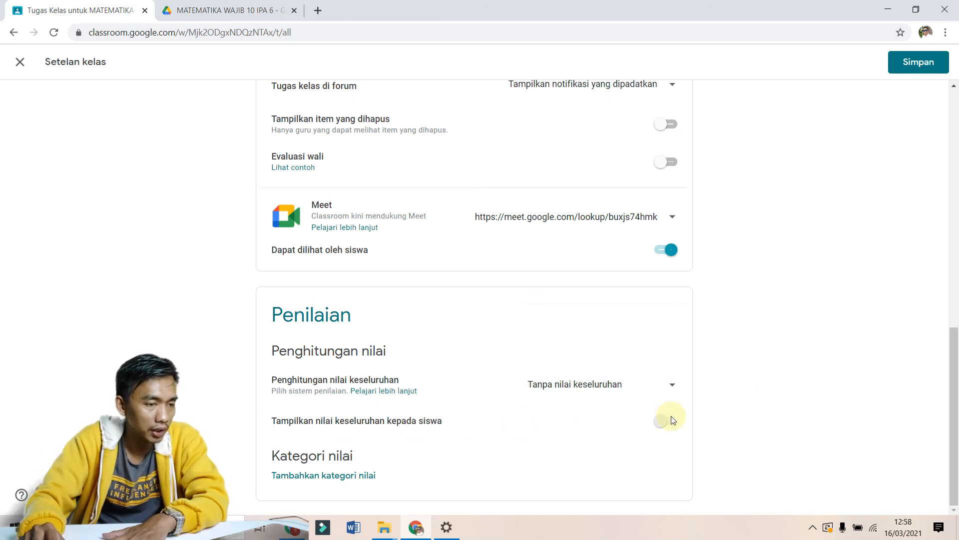
# Step: Try Poin total together with showing overall grades to students, and reset the calculation to Tanpa nilai keseluruhan
pyautogui.click(669, 381)
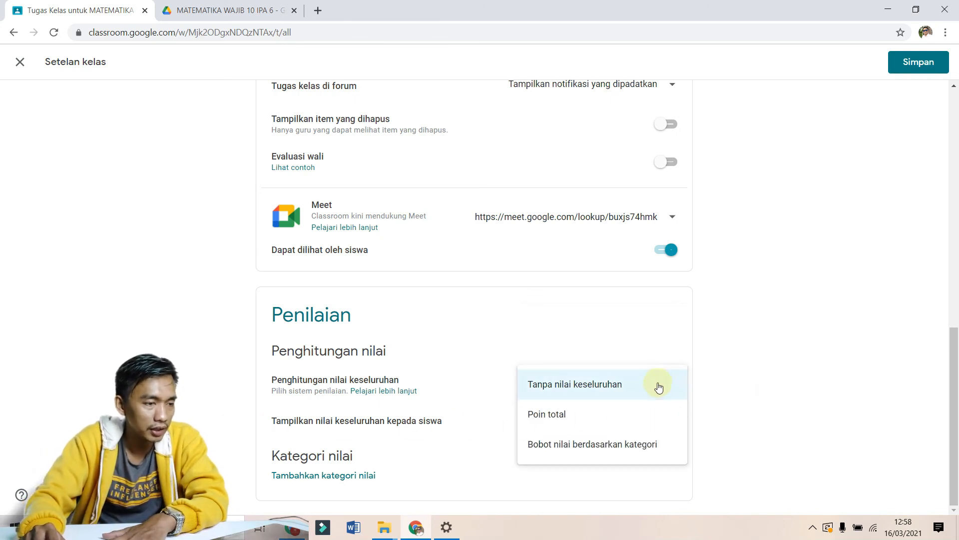
pyautogui.click(628, 407)
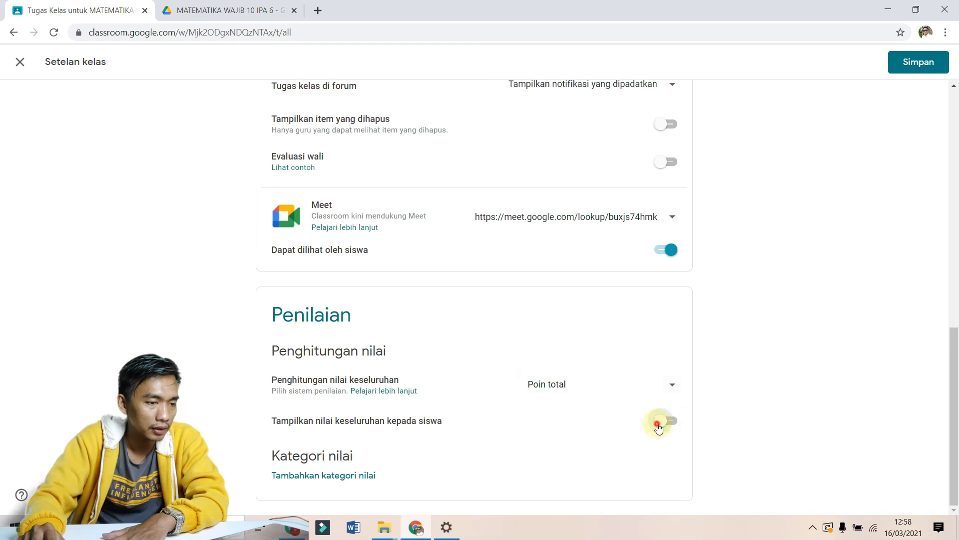
pyautogui.click(676, 423)
pyautogui.click(676, 421)
pyautogui.click(671, 422)
pyautogui.click(663, 422)
pyautogui.click(671, 386)
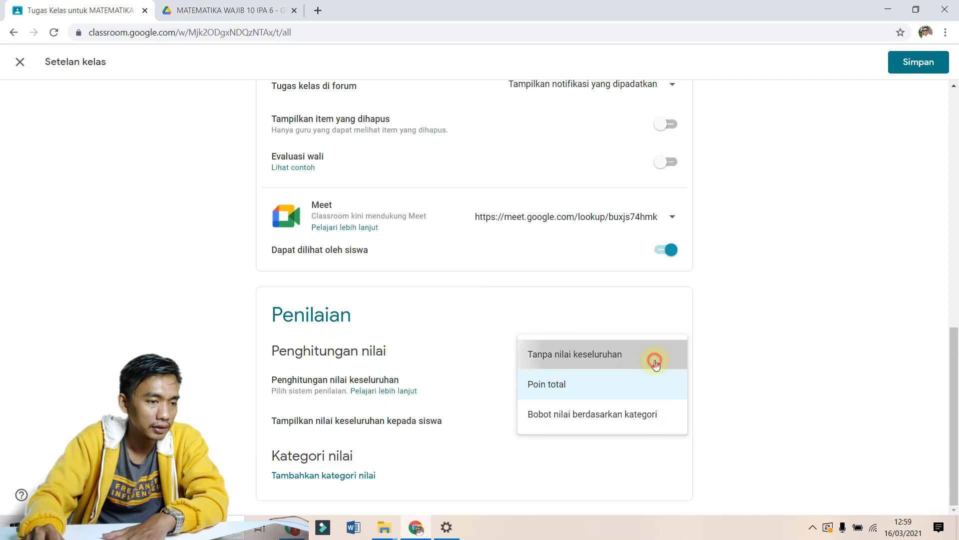
pyautogui.click(653, 359)
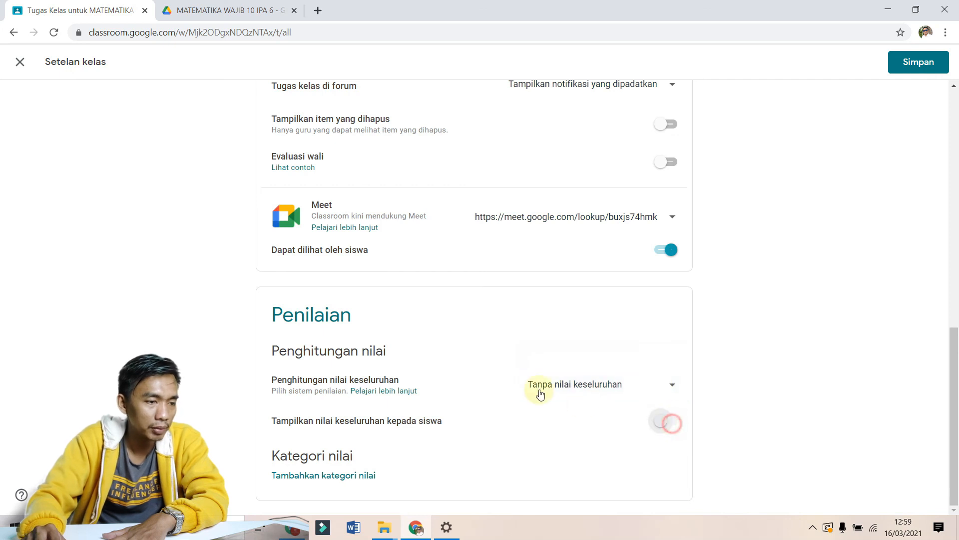
# Step: Set the overall grade calculation to Poin total and turn on Tampilkan nilai keseluruhan kepada siswa
pyautogui.click(664, 387)
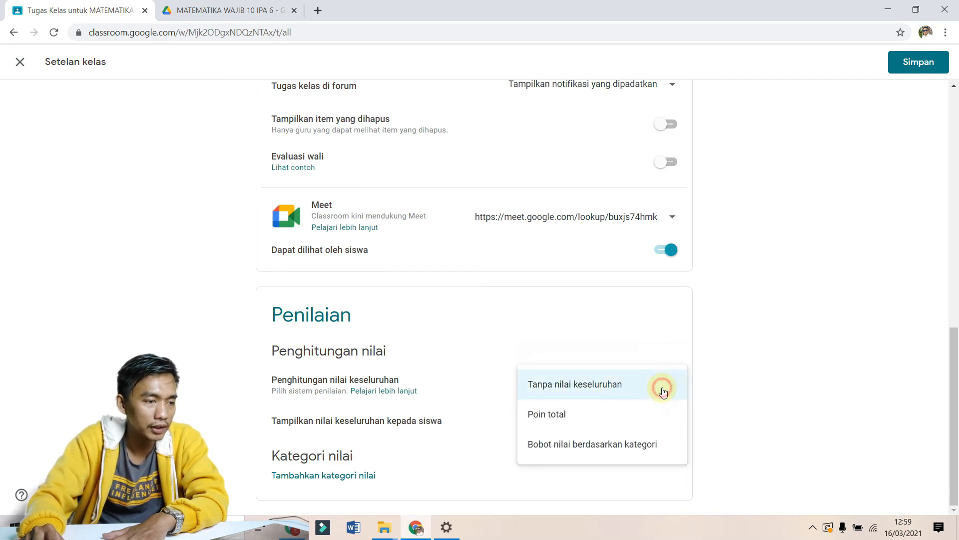
pyautogui.click(624, 419)
pyautogui.click(668, 425)
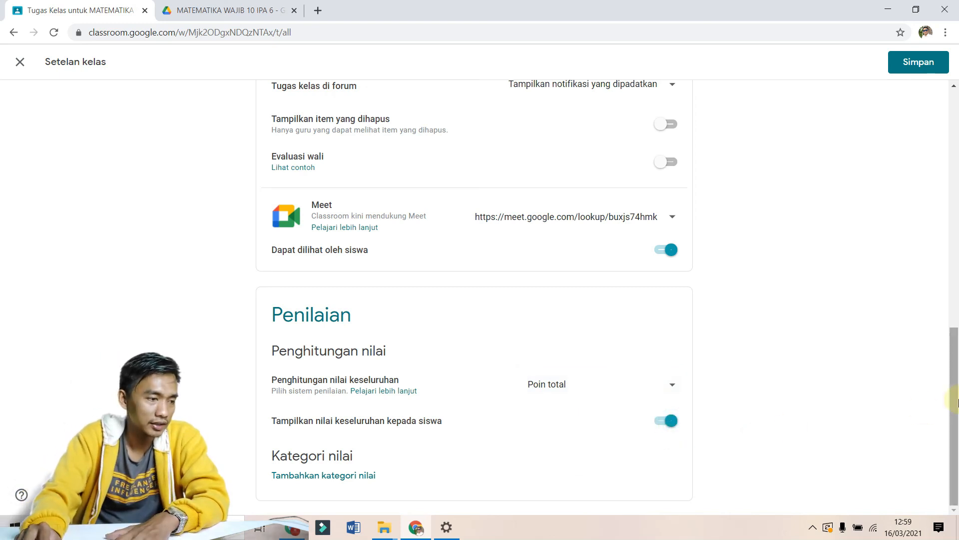
# Step: Add a blank grade category under Kategori nilai and remove it again
pyautogui.click(320, 475)
pyautogui.scroll(-1, 328, 479)
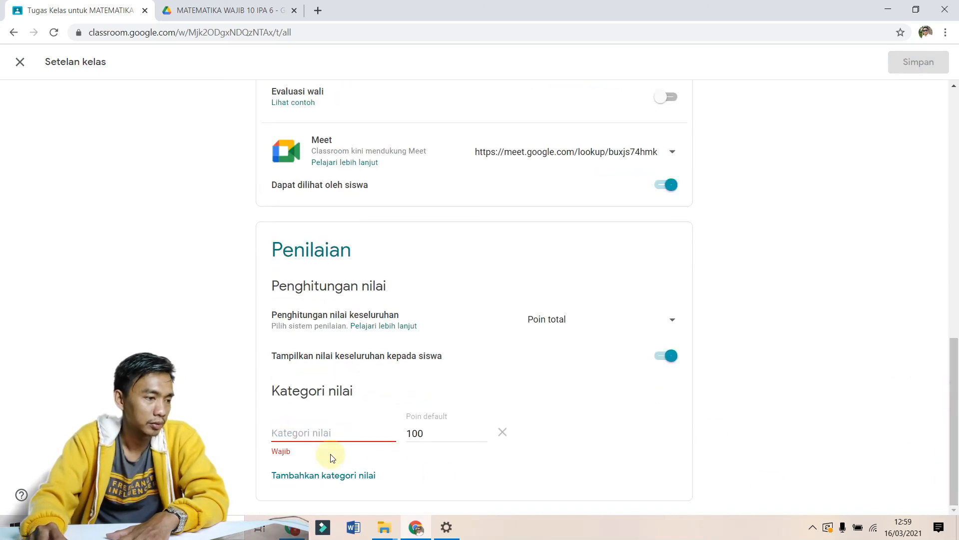
pyautogui.click(320, 431)
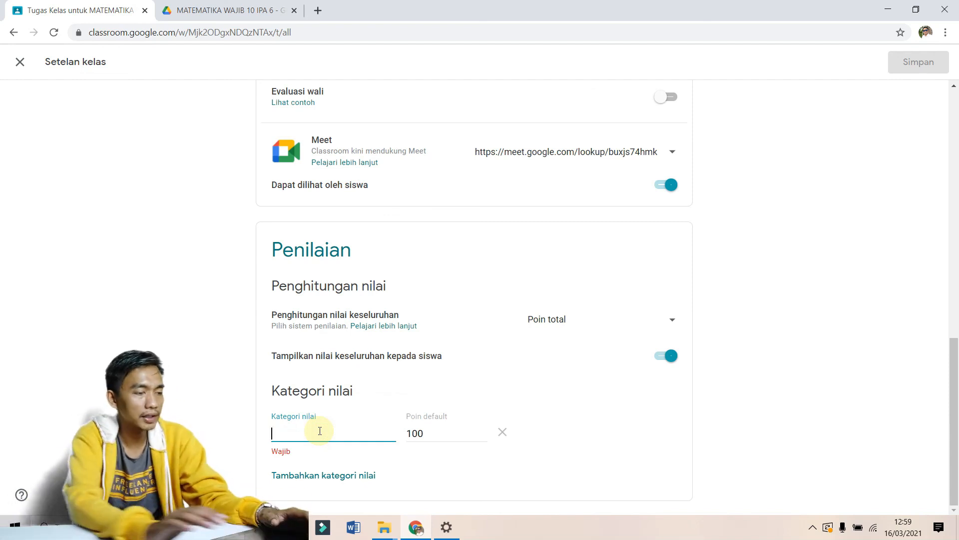
pyautogui.click(503, 432)
# Step: Save the class settings, open the class's Forum page and dismiss the tip about customizing the Tugas Kelas display
pyautogui.moveTo(954, 425); pyautogui.dragTo(953, 92)
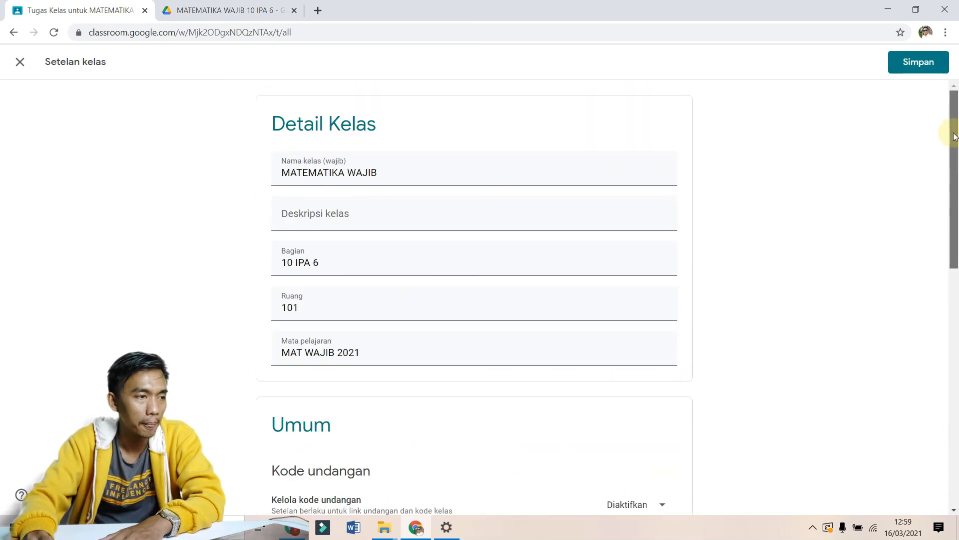
pyautogui.click(920, 70)
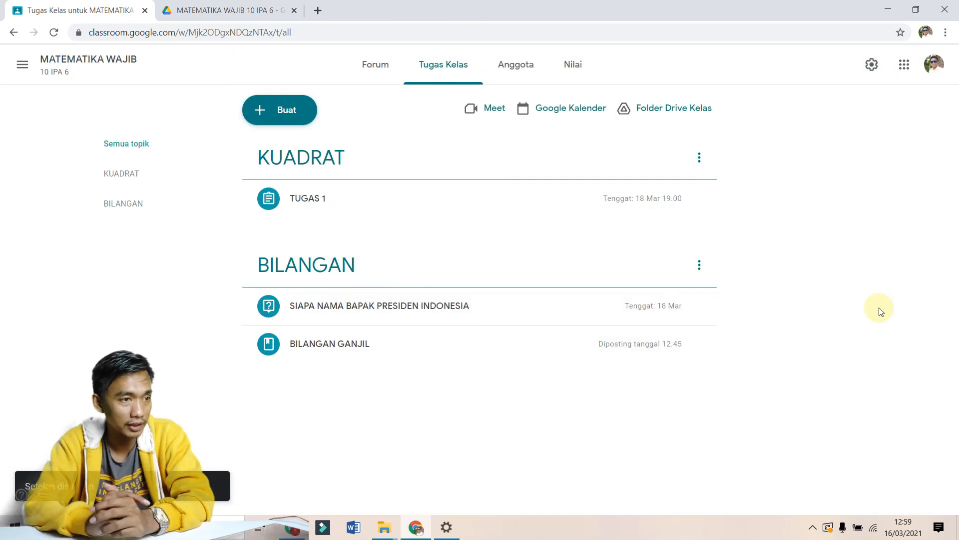
pyautogui.click(383, 67)
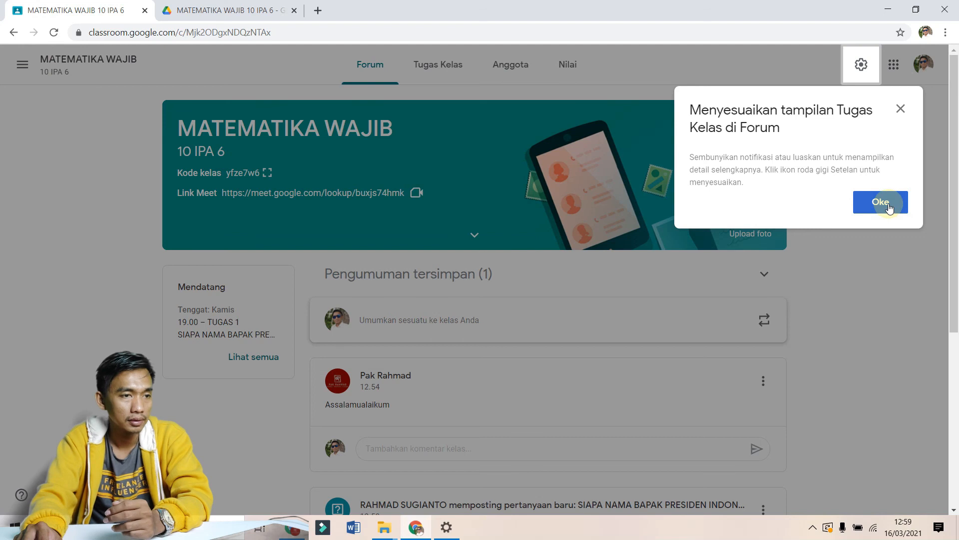
pyautogui.click(881, 203)
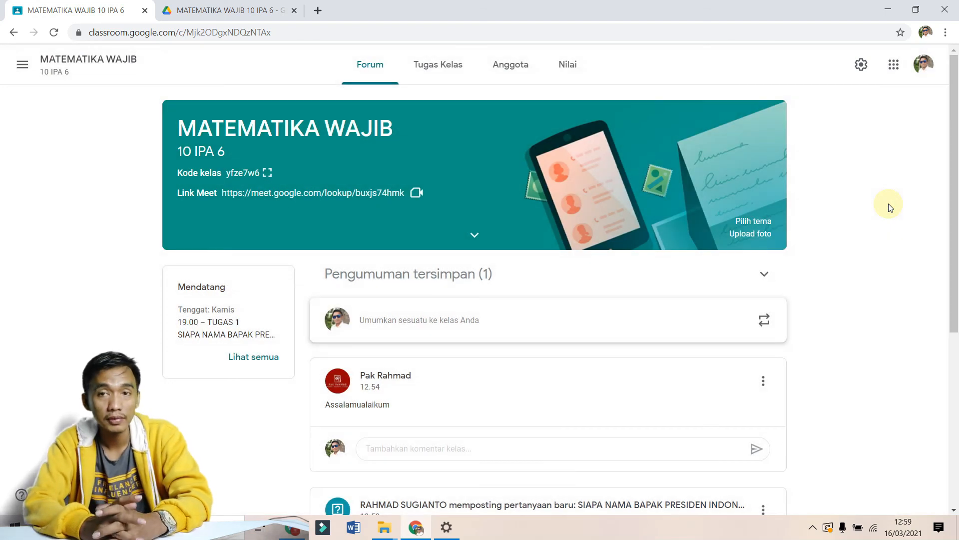